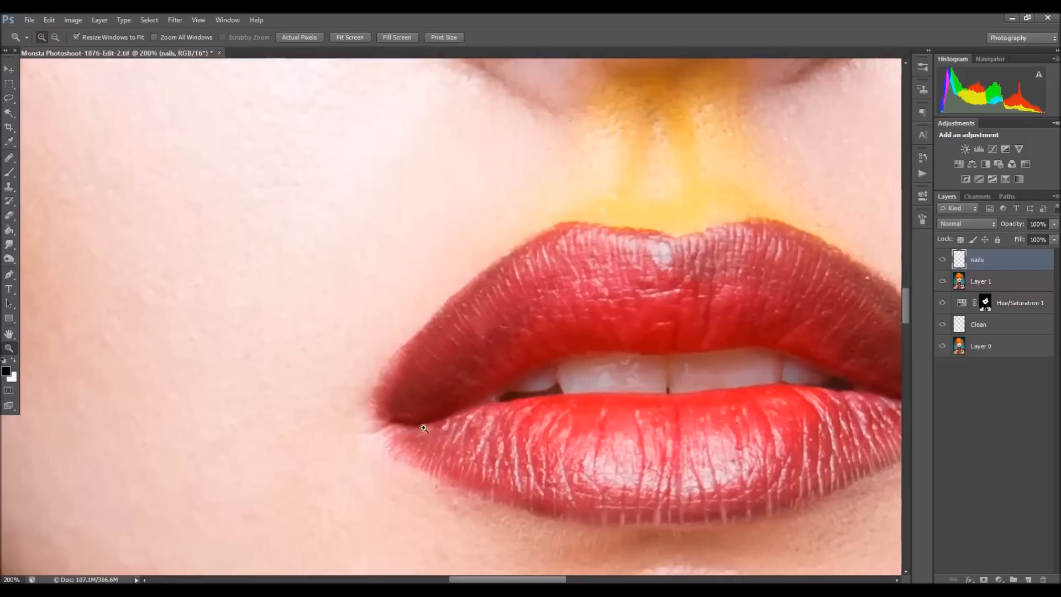
Trace the upper lip's outline with the Pen tool, from the left mouth corner through the cupid's bow to the right corner
{"action": "left_click_drag", "start_coordinate": [524, 581], "coordinate": [552, 580]}
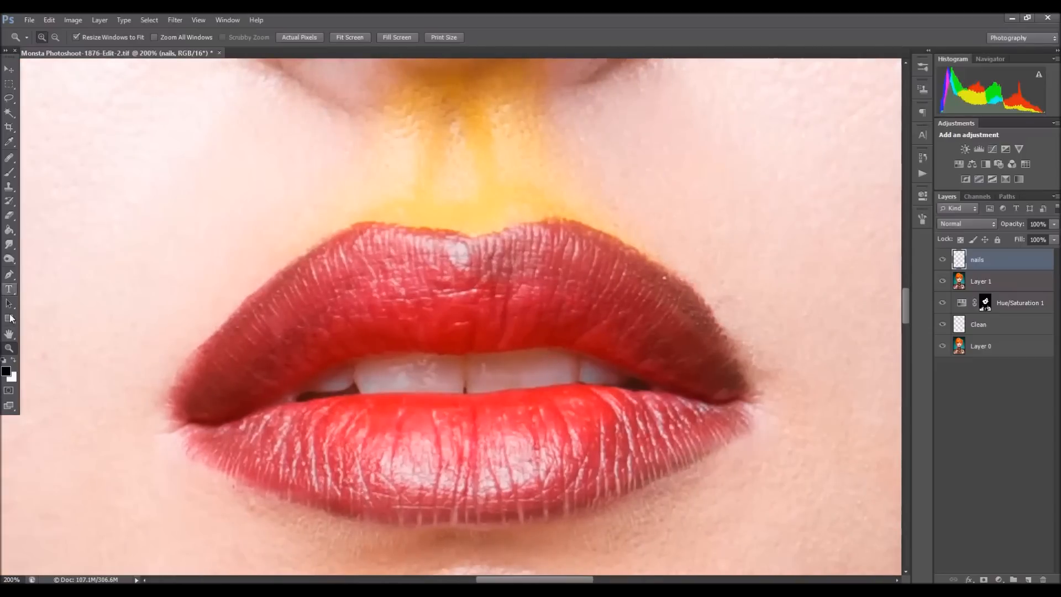
{"action": "left_click", "coordinate": [9, 275]}
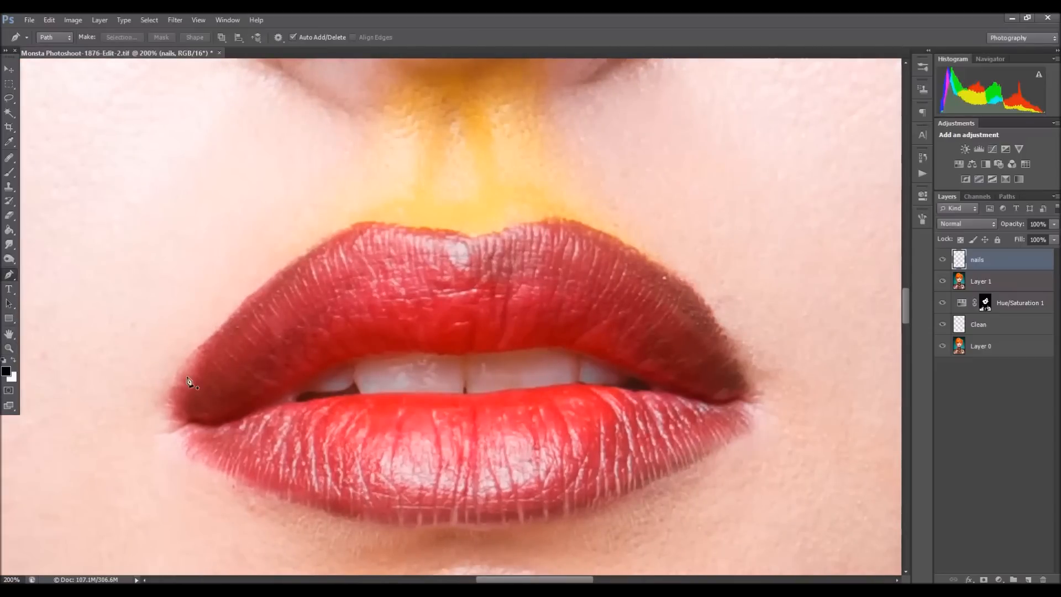
{"action": "left_click", "coordinate": [169, 406]}
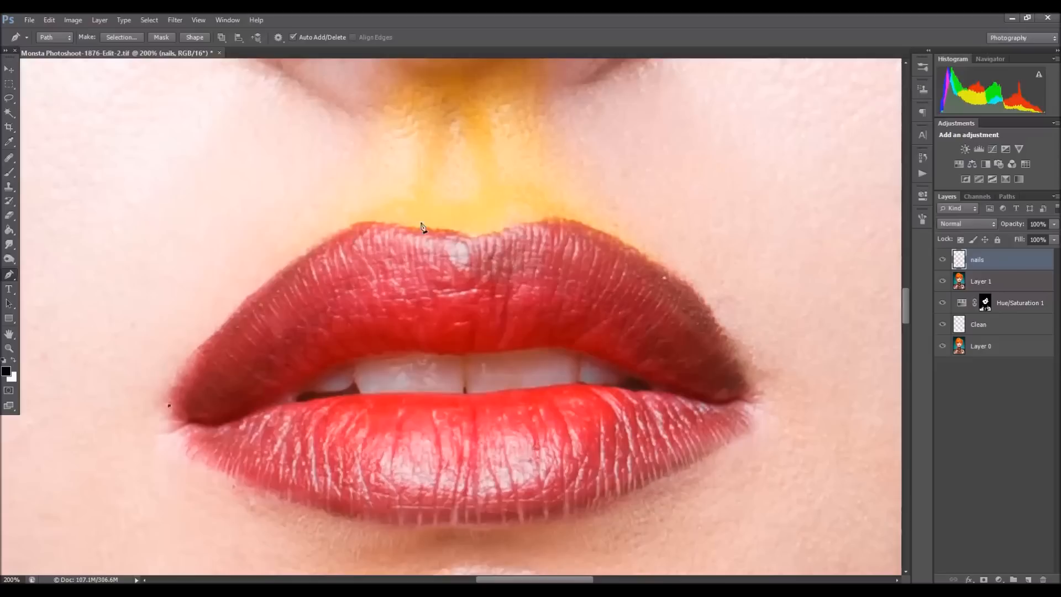
{"action": "left_click_drag", "start_coordinate": [482, 245], "coordinate": [668, 312]}
{"action": "left_click", "coordinate": [478, 241], "text": "alt"}
{"action": "left_click_drag", "start_coordinate": [750, 389], "coordinate": [777, 558]}
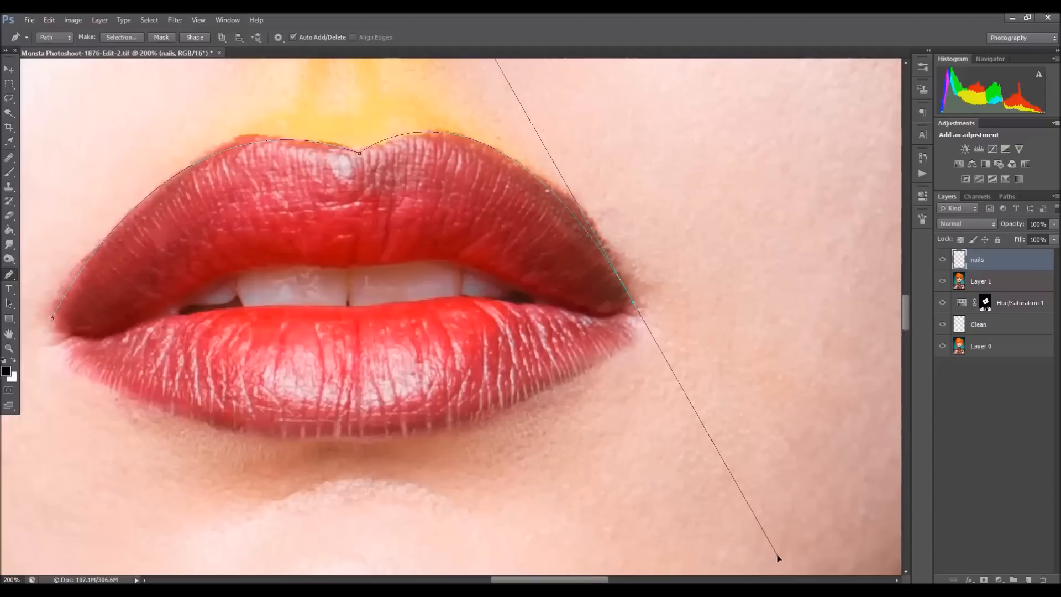
{"action": "left_click", "coordinate": [634, 305], "text": "alt"}
{"action": "left_click", "coordinate": [9, 348]}
{"action": "left_click", "coordinate": [55, 37]}
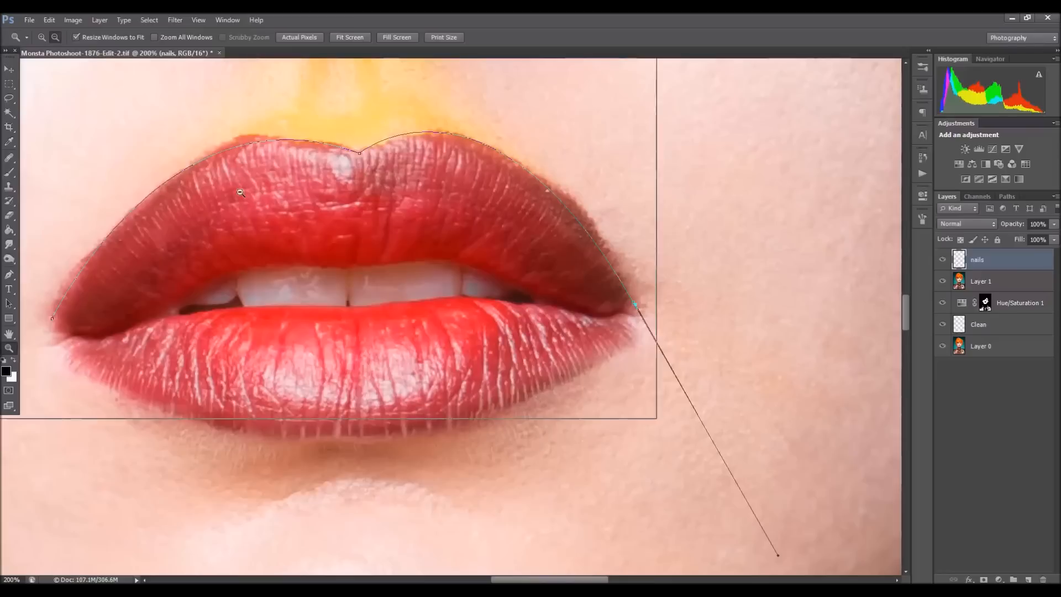
{"action": "left_click", "coordinate": [249, 214]}
{"action": "left_click_drag", "start_coordinate": [907, 349], "coordinate": [872, 336]}
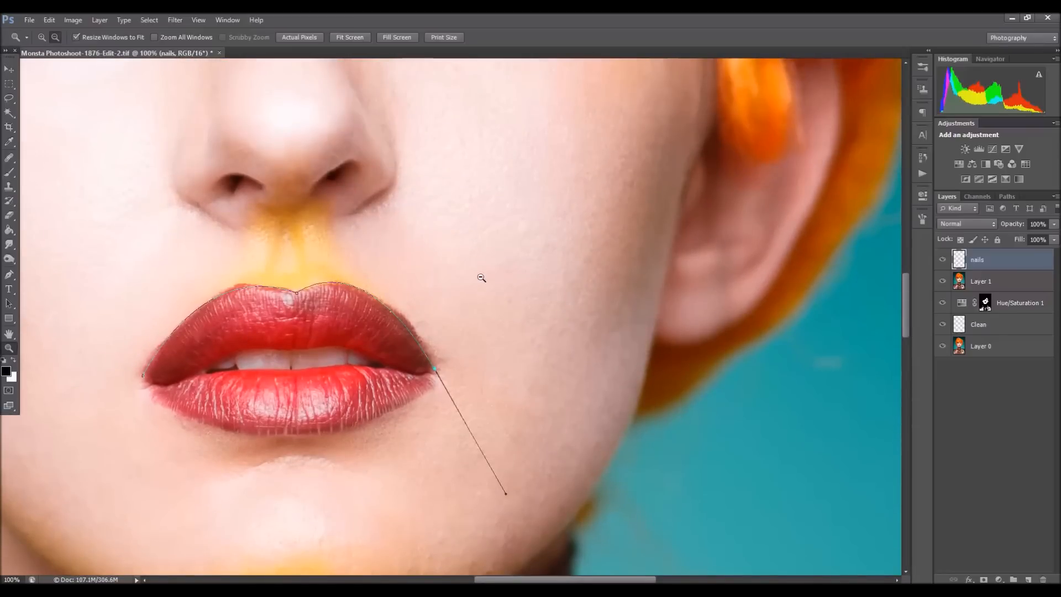
{"action": "left_click", "coordinate": [49, 20]}
{"action": "left_click", "coordinate": [83, 59]}
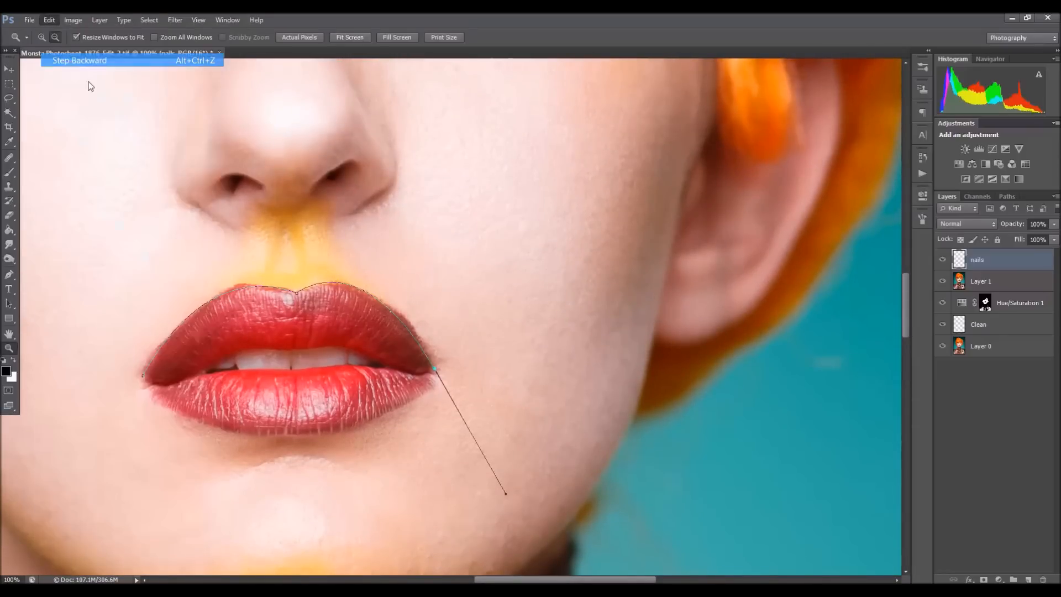
{"action": "left_click", "coordinate": [49, 20]}
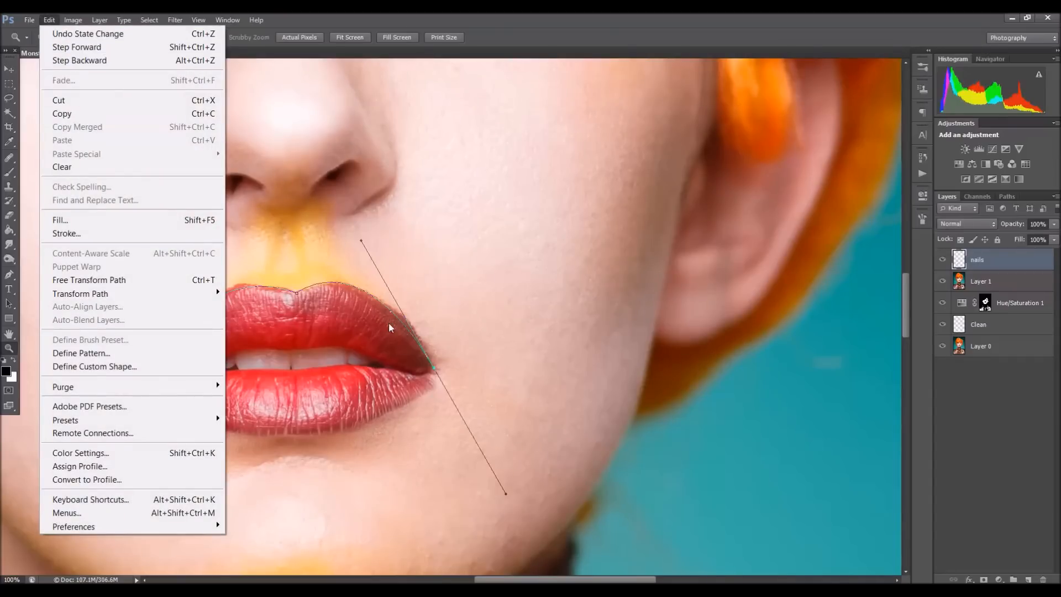
{"action": "left_click", "coordinate": [437, 368]}
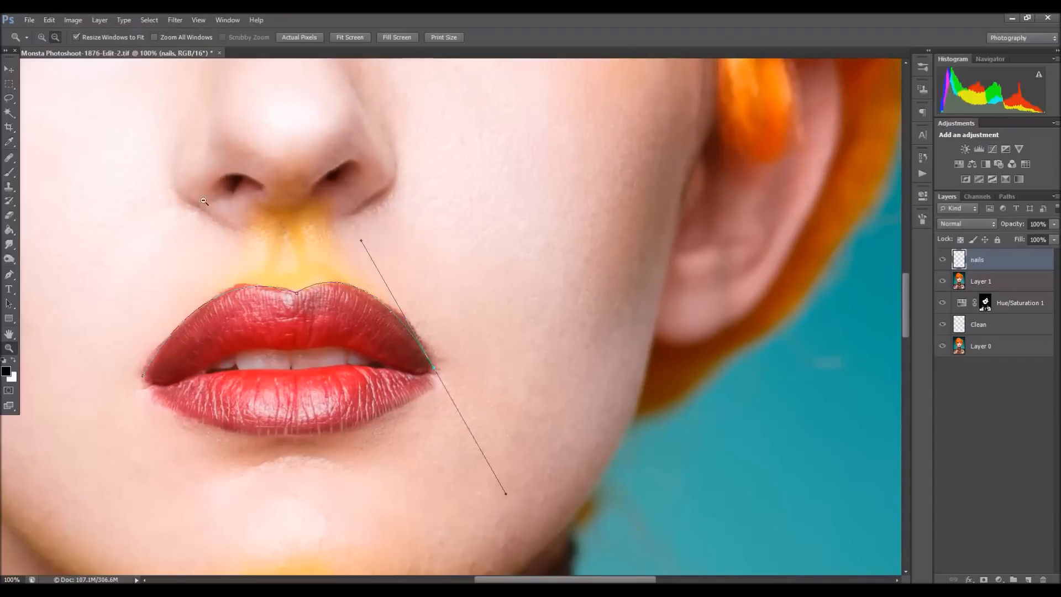
{"action": "left_click", "coordinate": [50, 22]}
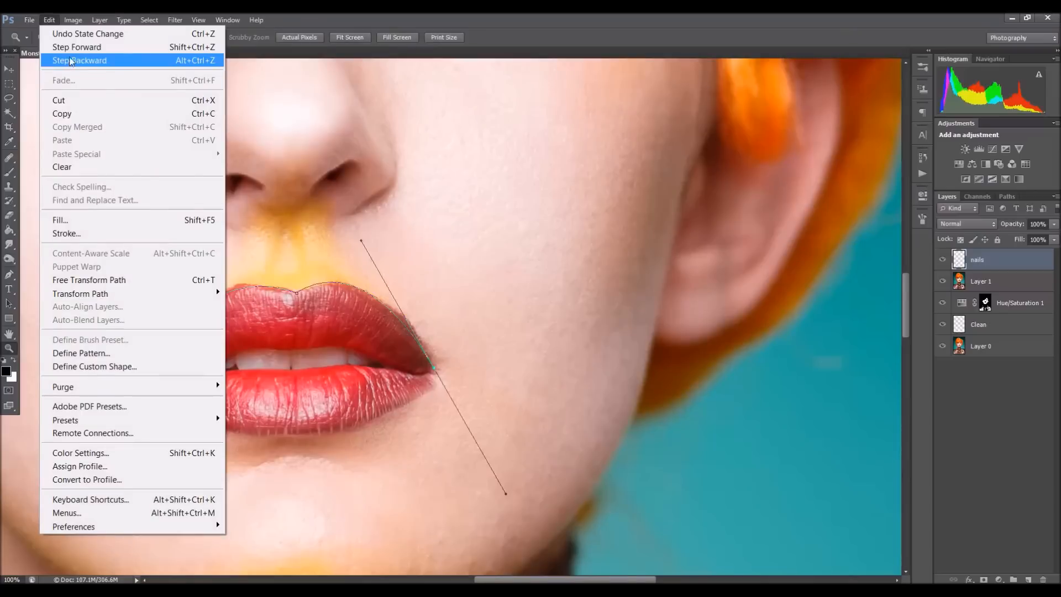
{"action": "left_click", "coordinate": [406, 277]}
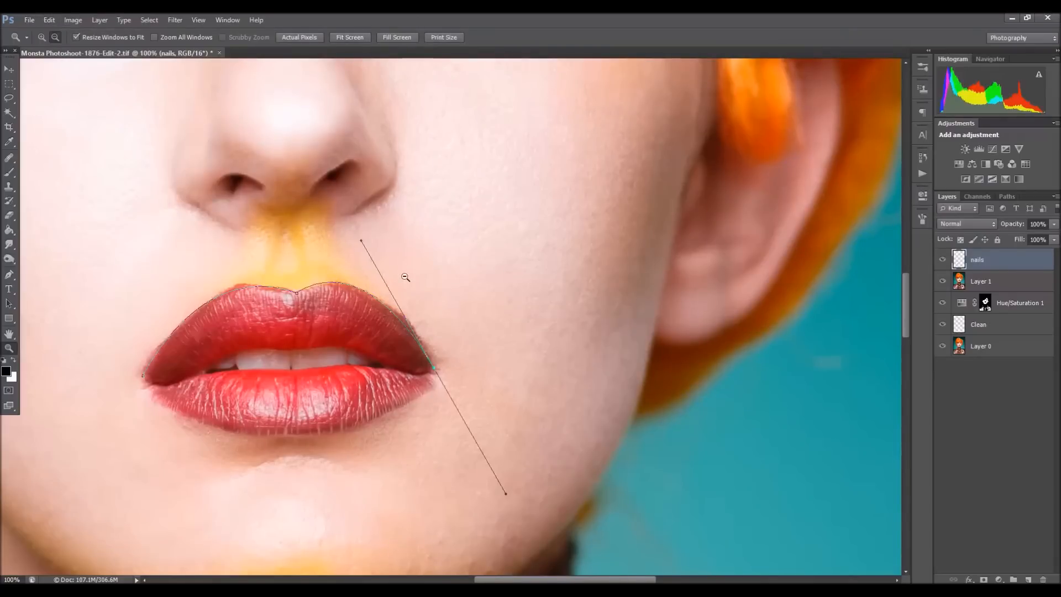
Remove the outgoing handle from the path's anchor point at the right mouth corner
{"action": "key", "text": "alt"}
{"action": "left_click", "coordinate": [9, 275]}
{"action": "left_click", "coordinate": [436, 370]}
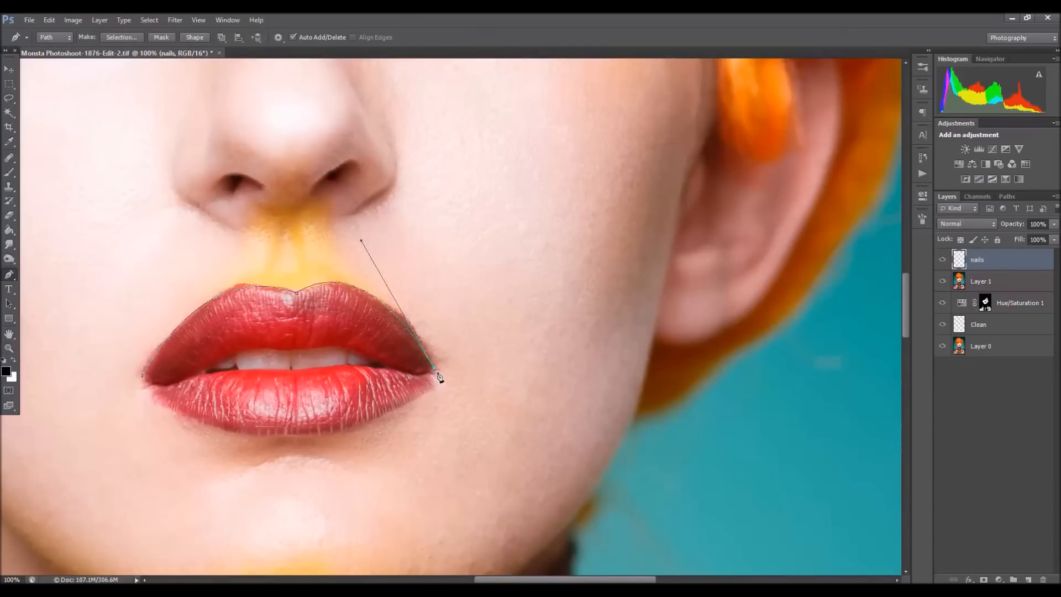
{"action": "left_click_drag", "start_coordinate": [393, 316], "coordinate": [420, 333]}
{"action": "key", "text": "ctrl+z"}
{"action": "left_click_drag", "start_coordinate": [348, 298], "coordinate": [354, 286]}
{"action": "left_click", "coordinate": [49, 20]}
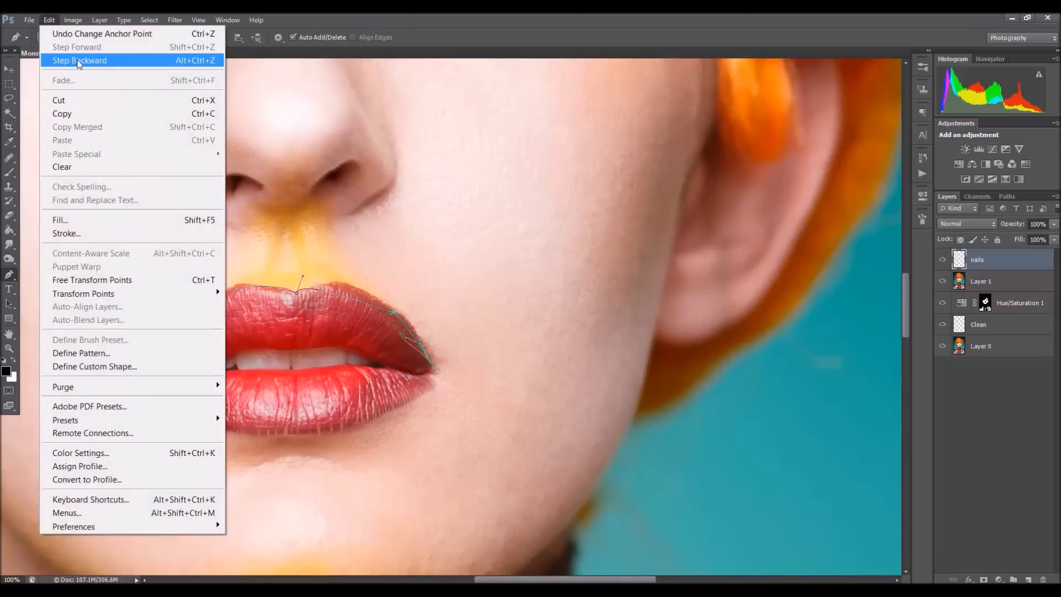
{"action": "left_click", "coordinate": [78, 61]}
{"action": "left_click", "coordinate": [50, 20]}
{"action": "left_click", "coordinate": [76, 61]}
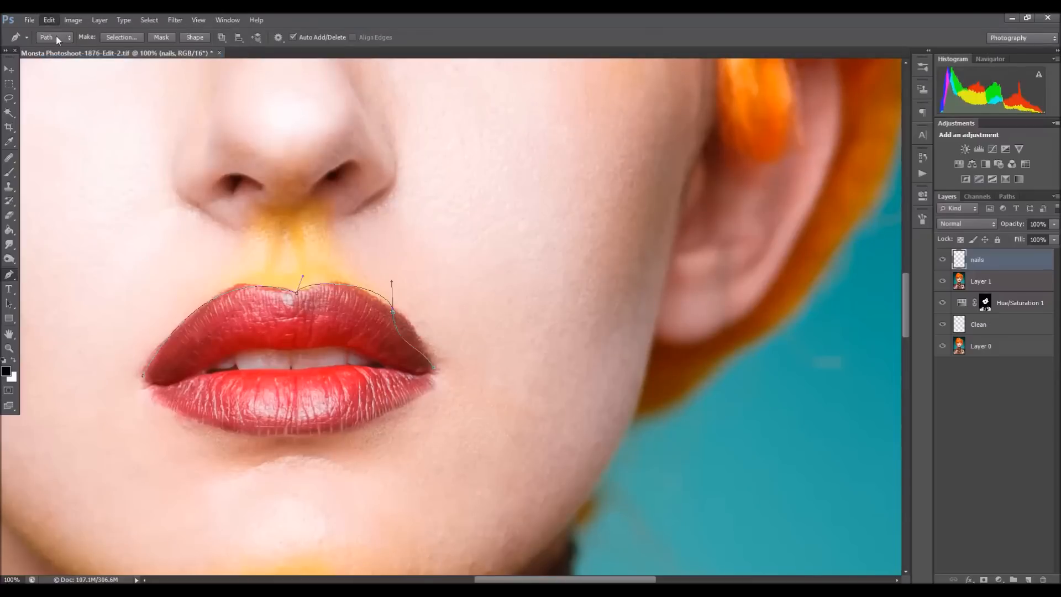
{"action": "left_click", "coordinate": [49, 20]}
{"action": "left_click", "coordinate": [76, 61]}
{"action": "left_click", "coordinate": [50, 20]}
{"action": "left_click", "coordinate": [65, 58]}
{"action": "left_click", "coordinate": [49, 20]}
{"action": "left_click", "coordinate": [65, 57]}
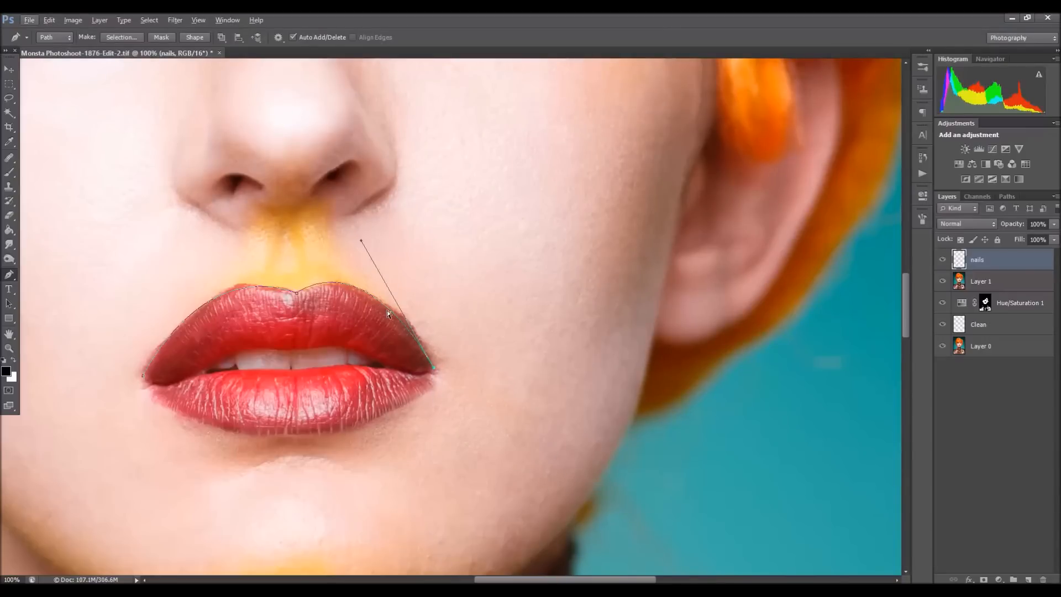
Fit the path to the upper lip's right edge and close it around the lower lip
{"action": "left_click_drag", "start_coordinate": [397, 313], "coordinate": [405, 318]}
{"action": "left_click_drag", "start_coordinate": [336, 286], "coordinate": [334, 283]}
{"action": "left_click_drag", "start_coordinate": [292, 437], "coordinate": [167, 442]}
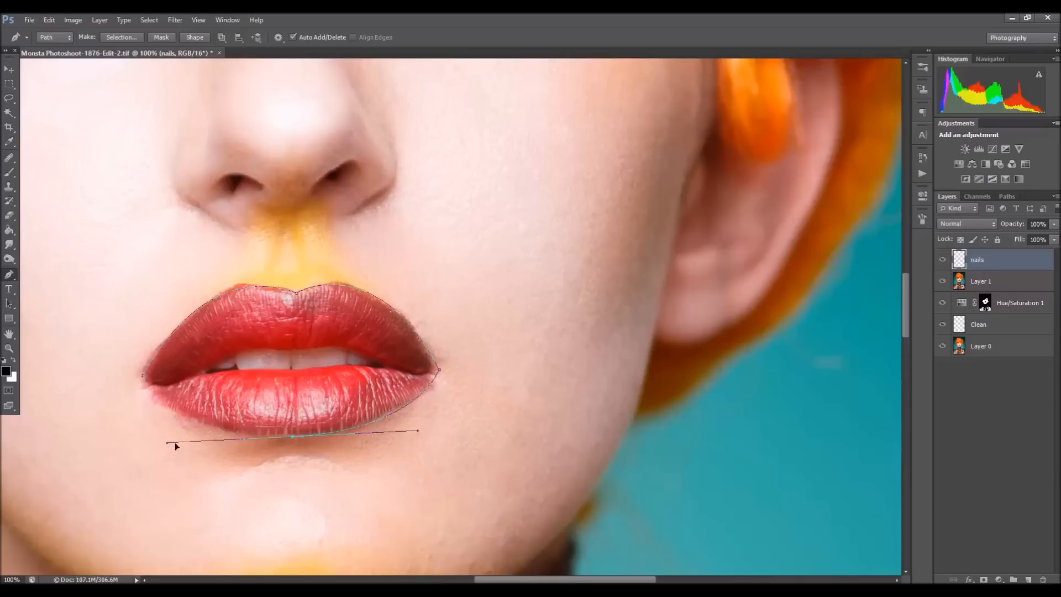
{"action": "left_click", "coordinate": [293, 437], "text": "alt"}
{"action": "left_click_drag", "start_coordinate": [144, 377], "coordinate": [117, 314]}
{"action": "key", "text": "Return"}
Turn the closed lip path into a new anti-aliased selection
{"action": "left_click_drag", "start_coordinate": [562, 579], "coordinate": [545, 579]}
{"action": "right_click", "coordinate": [402, 362]}
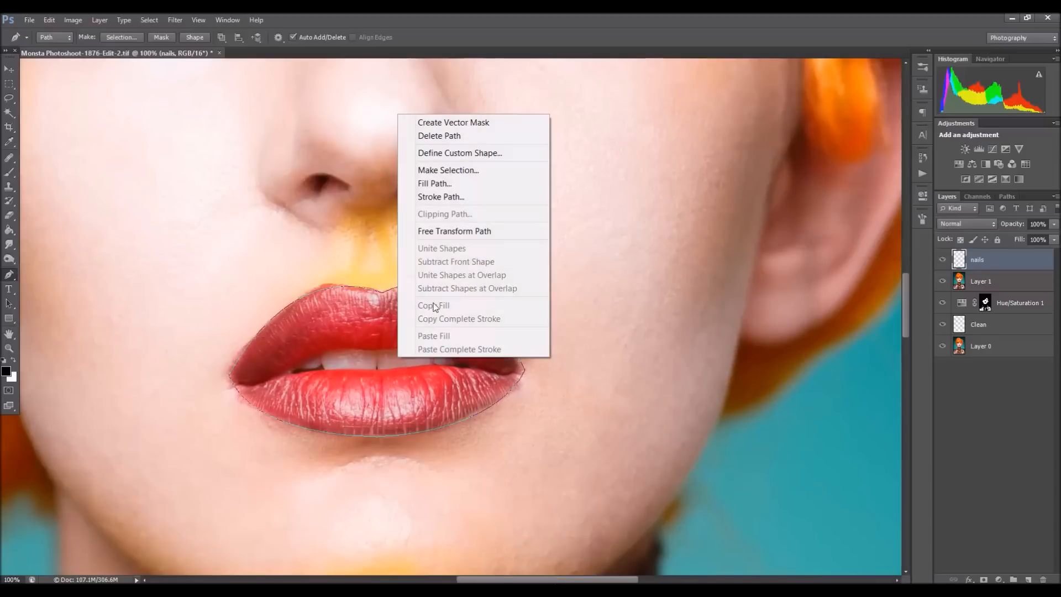
{"action": "left_click", "coordinate": [442, 170]}
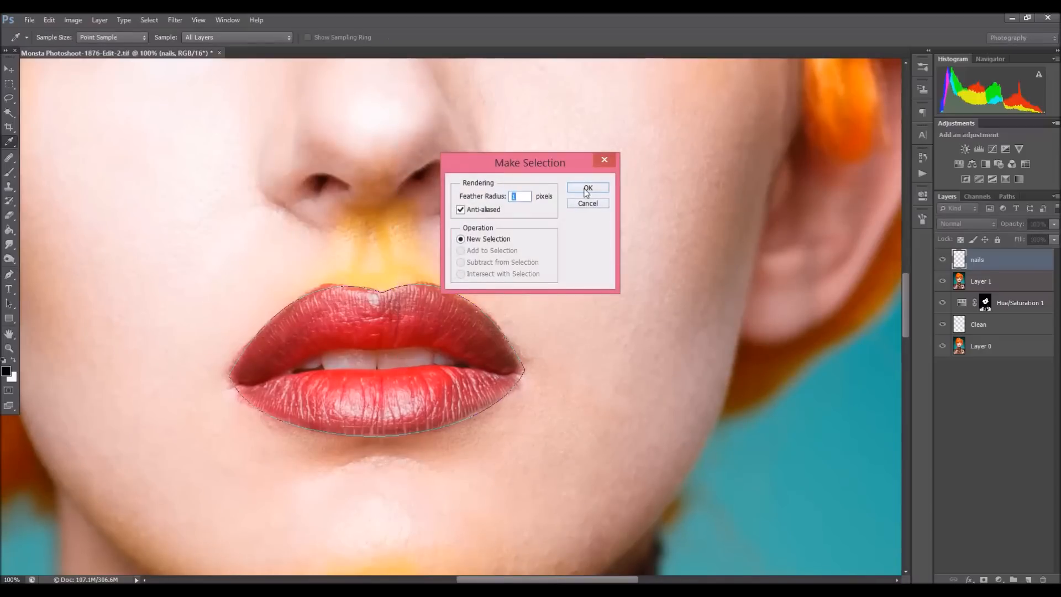
{"action": "left_click", "coordinate": [586, 188]}
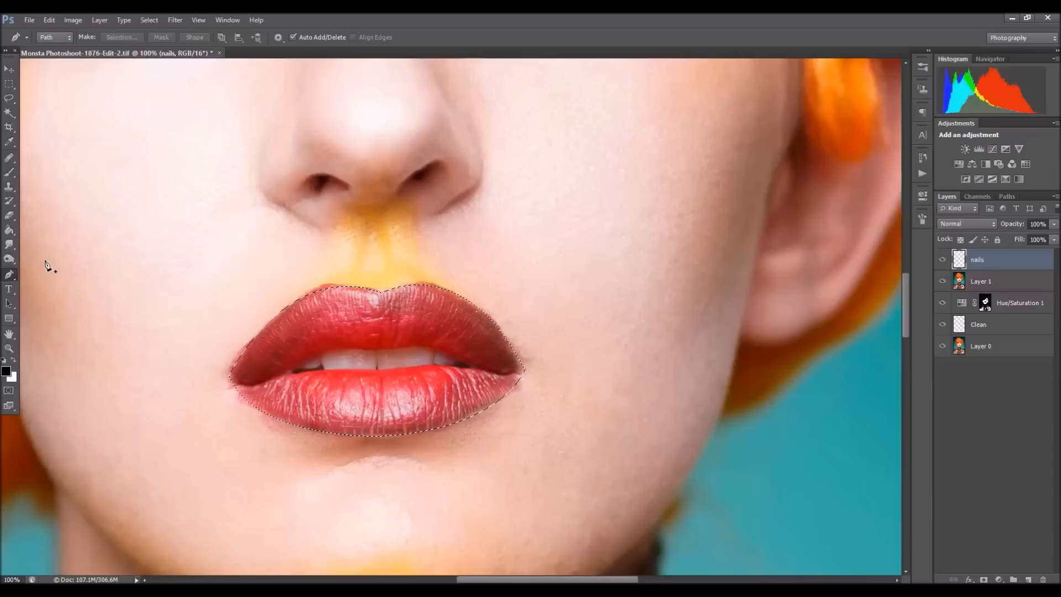
Add a new layer above the nails layer and name it "Lips"
{"action": "left_click", "coordinate": [1029, 580]}
{"action": "double_click", "coordinate": [1013, 266]}
{"action": "type", "text": "Lips"}
{"action": "key", "text": "Return"}
Set both the Clone Stamp's mode and the Lips layer's blending mode to Lighten
{"action": "key", "text": "z"}
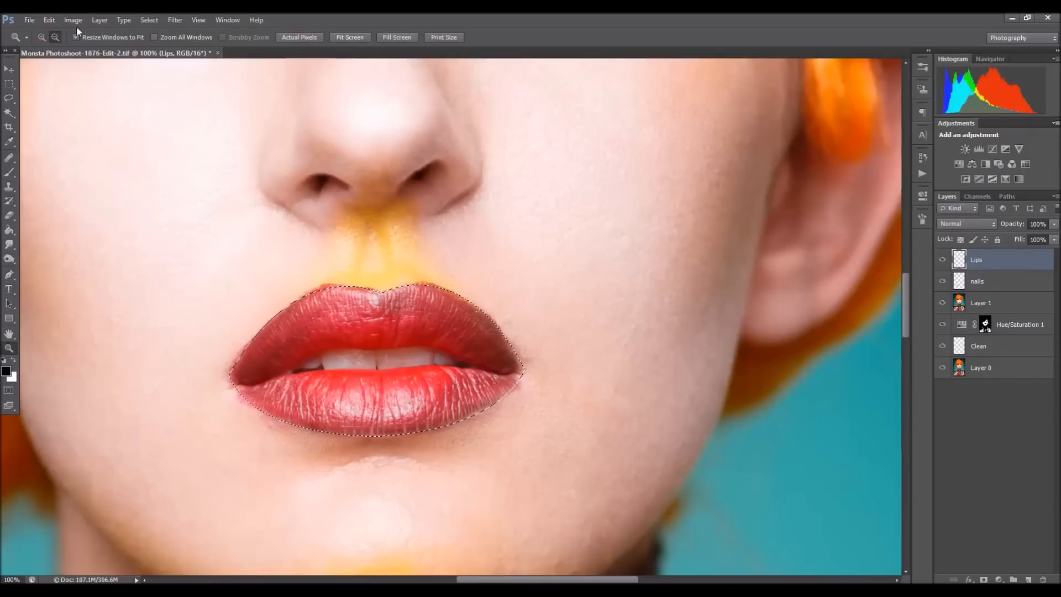
{"action": "left_click", "coordinate": [232, 351]}
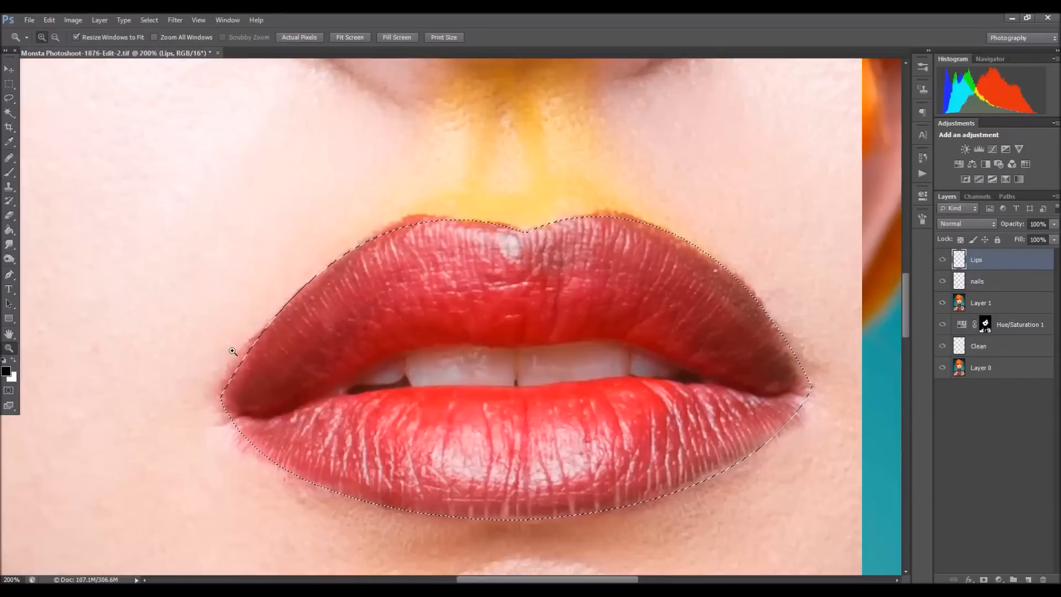
{"action": "left_click", "coordinate": [199, 329]}
{"action": "key", "text": "s"}
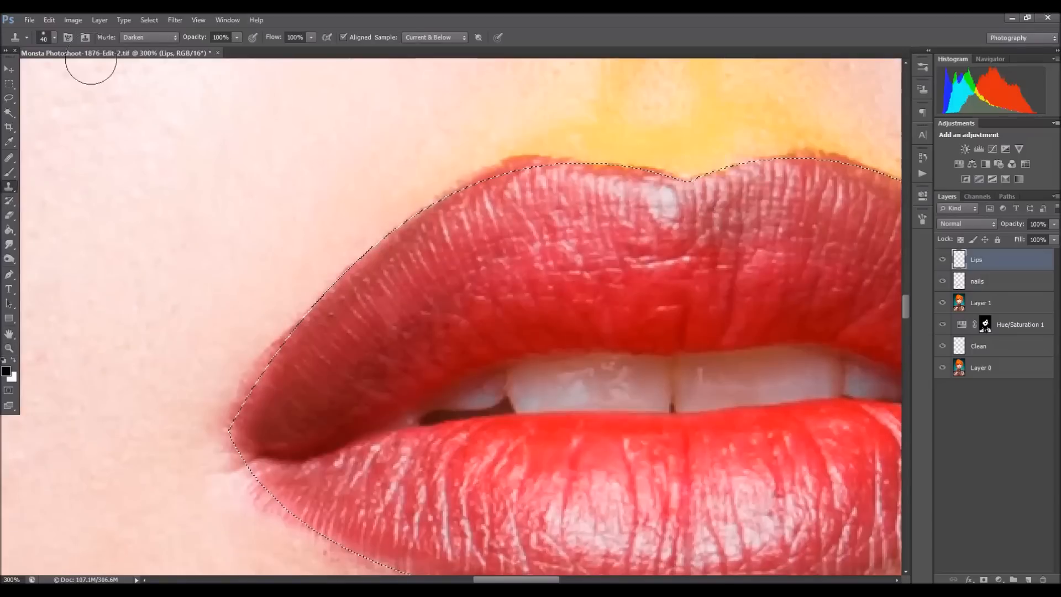
{"action": "left_click", "coordinate": [148, 37]}
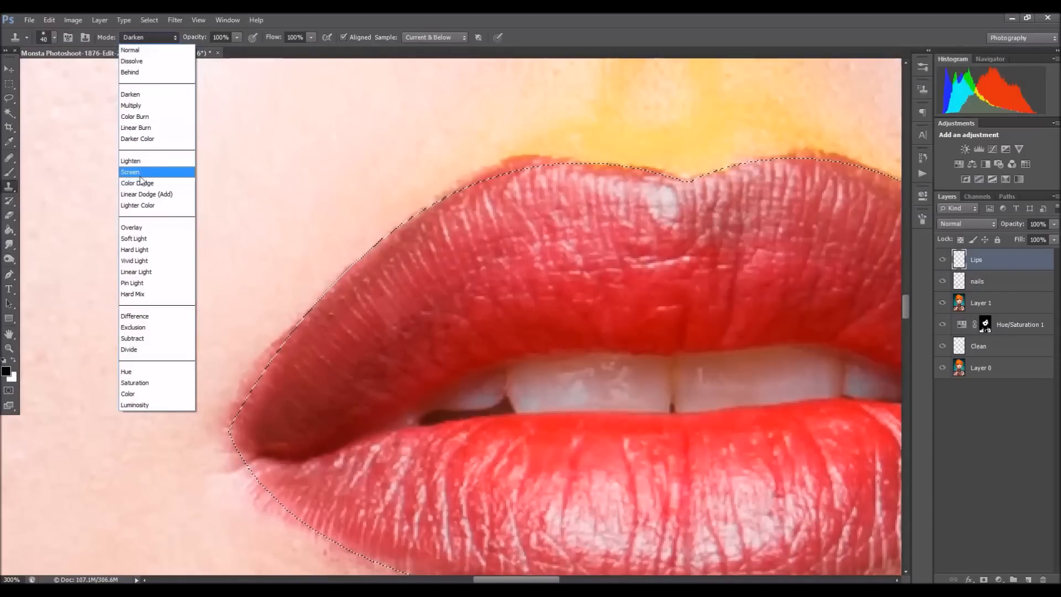
{"action": "left_click", "coordinate": [132, 161]}
{"action": "left_click", "coordinate": [973, 224]}
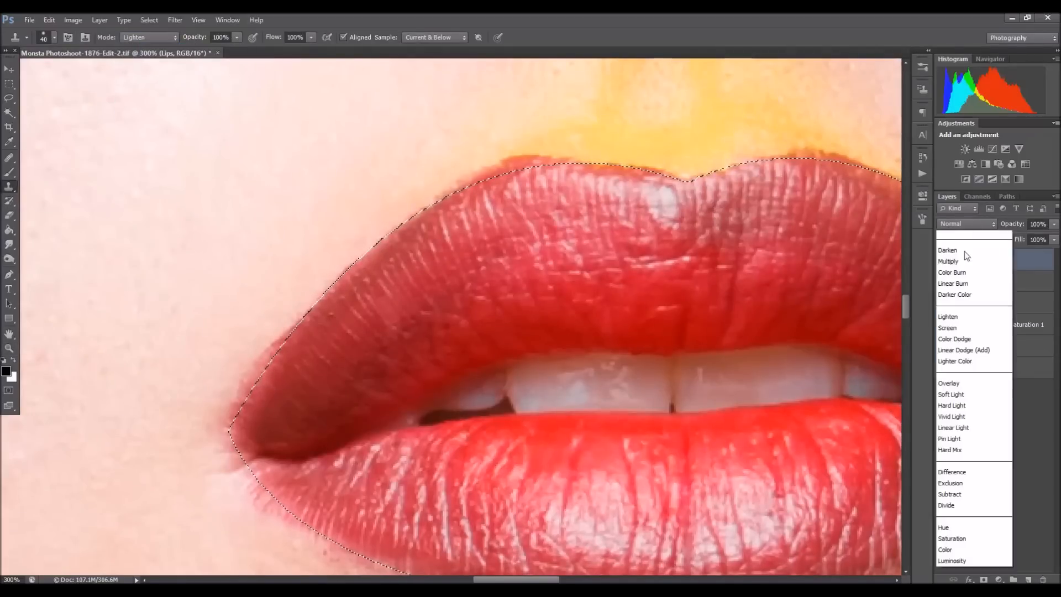
{"action": "left_click", "coordinate": [953, 317]}
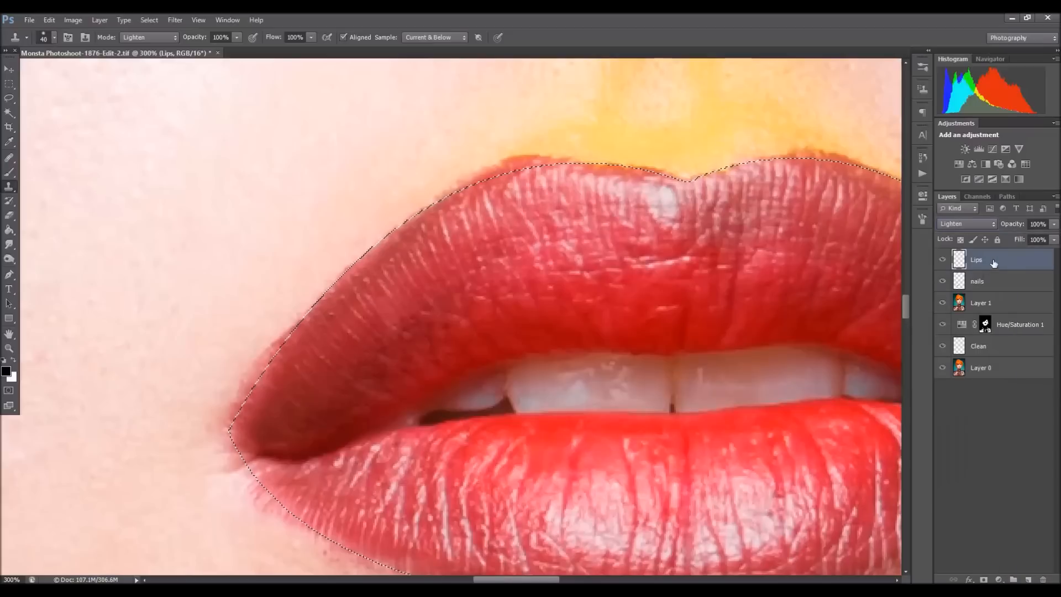
Rename the Lips layer as "Lips lighten"
{"action": "double_click", "coordinate": [977, 263]}
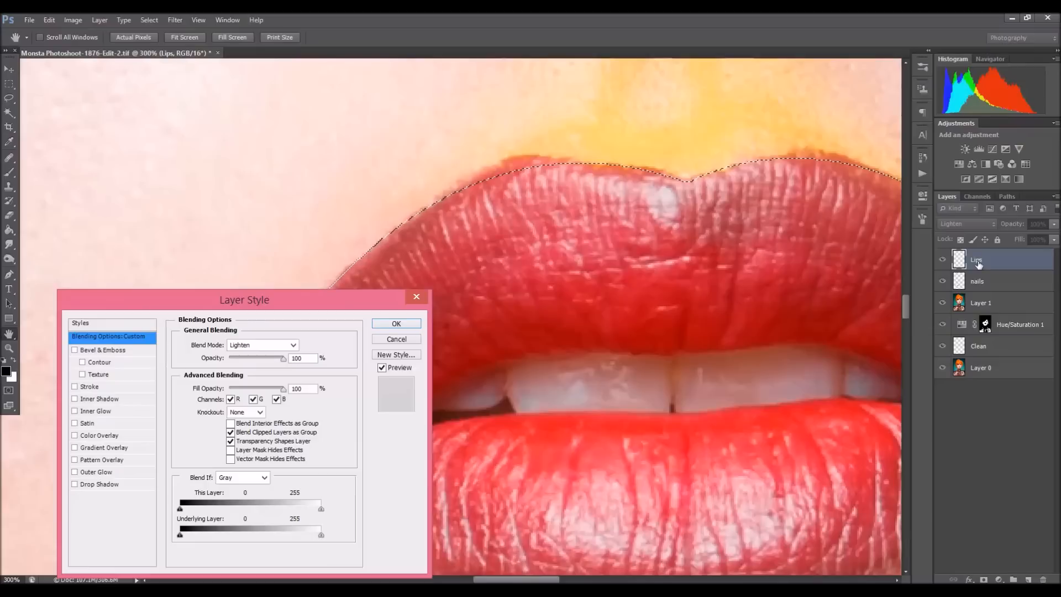
{"action": "key", "text": "Return"}
{"action": "double_click", "coordinate": [977, 261]}
{"action": "type", "text": "Lips lighten"}
{"action": "key", "text": "Return"}
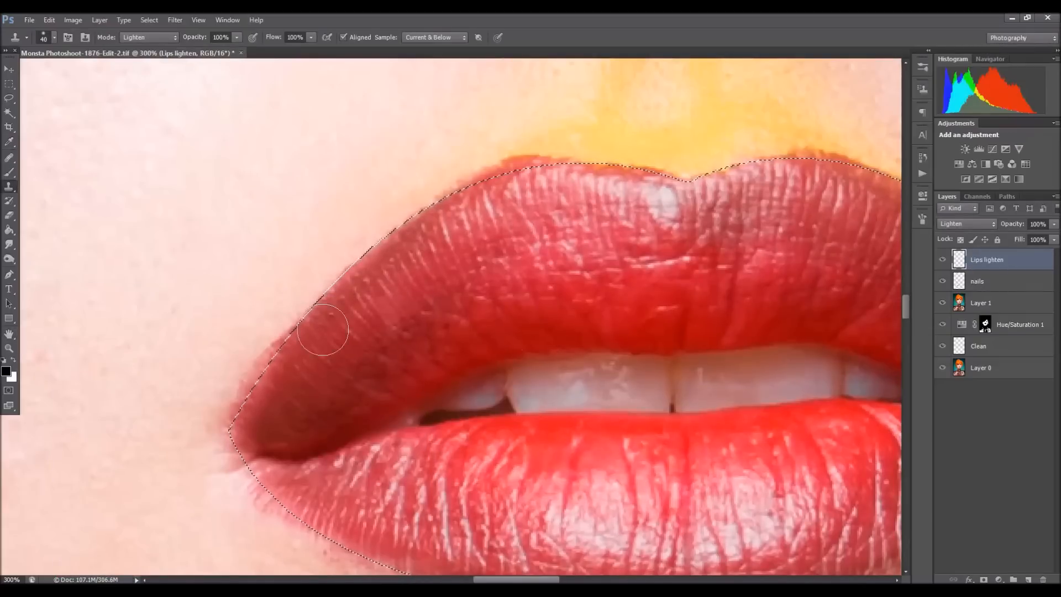
{"action": "key", "text": "bracketleft"}
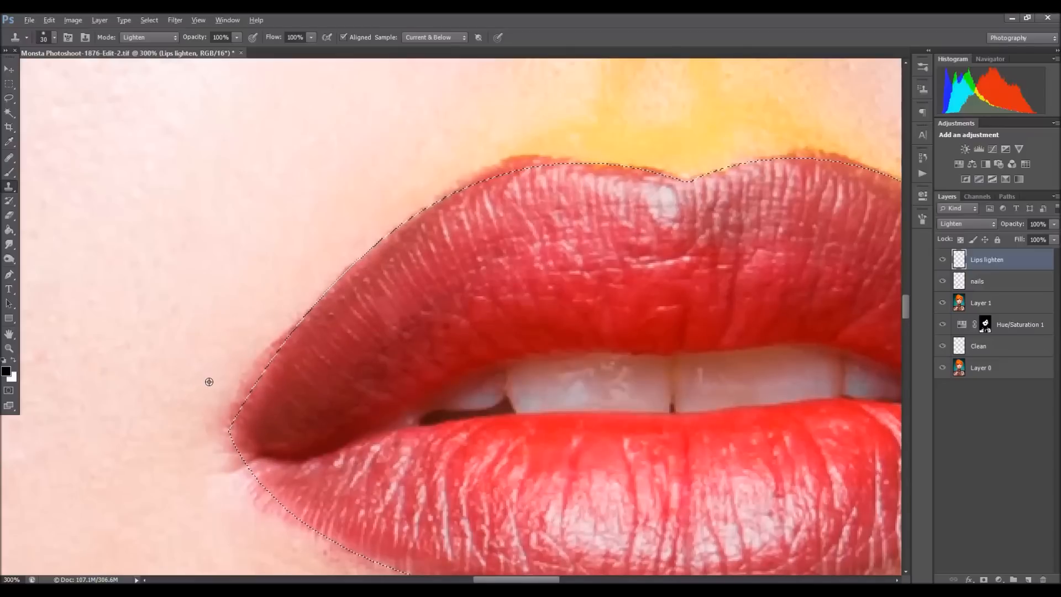
{"action": "left_click_drag", "start_coordinate": [217, 402], "coordinate": [240, 380]}
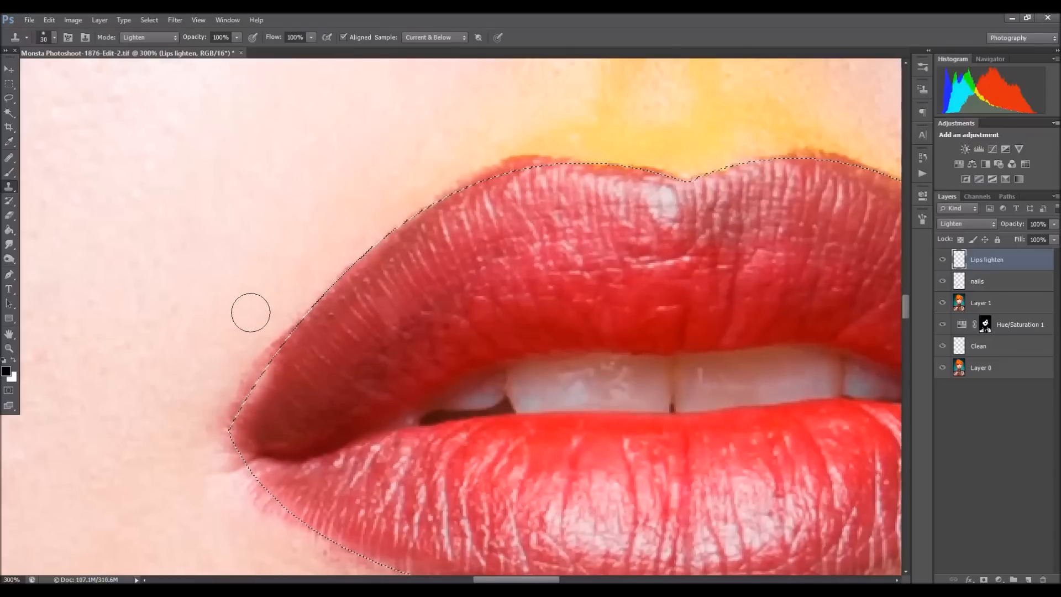
{"action": "left_click", "coordinate": [49, 20]}
{"action": "left_click", "coordinate": [101, 59]}
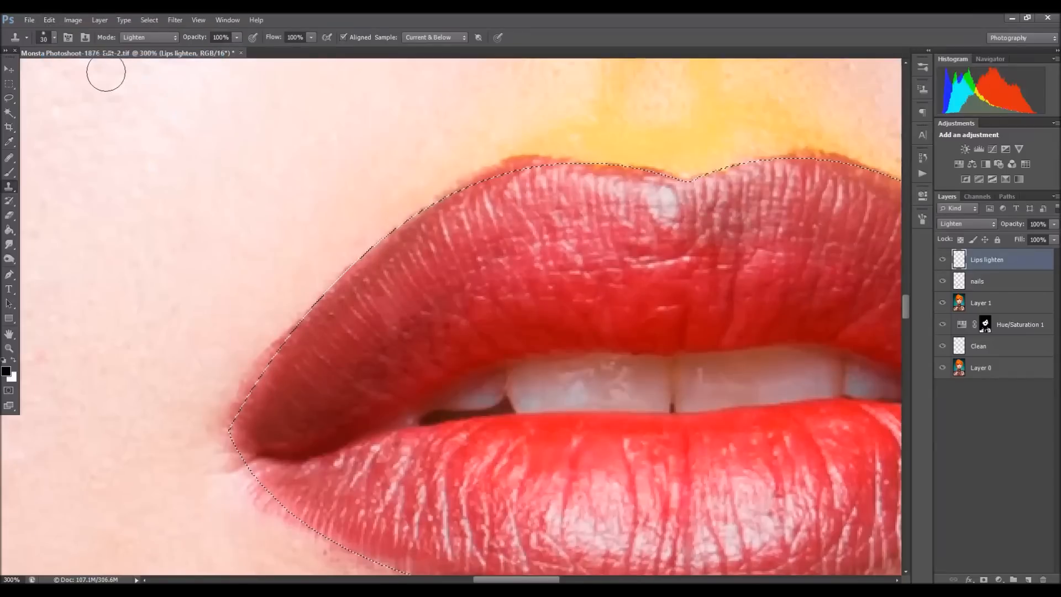
Invert the lip selection and clone skin over the uneven lipstick along the upper lip's left outer edge
{"action": "left_click", "coordinate": [150, 20]}
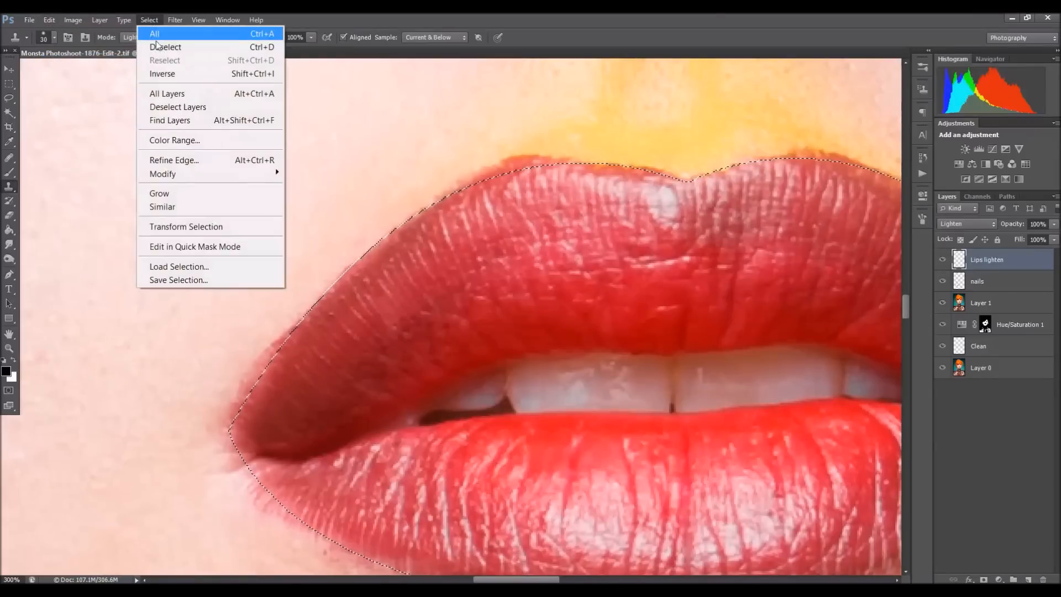
{"action": "left_click", "coordinate": [169, 74]}
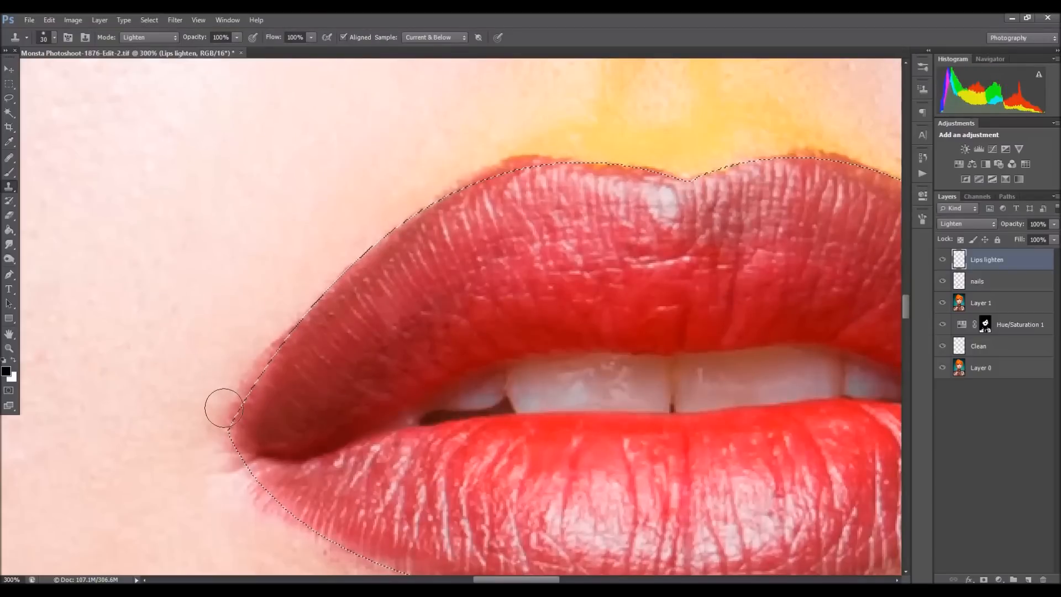
{"action": "left_click_drag", "start_coordinate": [237, 387], "coordinate": [285, 319]}
{"action": "mouse_move", "coordinate": [363, 245]}
{"action": "left_mouse_down"}
{"action": "mouse_move", "coordinate": [441, 165]}
{"action": "mouse_move", "coordinate": [456, 169]}
{"action": "left_mouse_up"}
Clone skin over the lipstick spill around the upper lip's left peak with a 15 px brush
{"action": "key", "text": "bracketleft"}
{"action": "key", "text": "bracketleft"}
{"action": "key", "text": "bracketright"}
{"action": "left_click", "coordinate": [445, 179], "text": "alt"}
{"action": "mouse_move", "coordinate": [434, 193]}
{"action": "left_mouse_down"}
{"action": "mouse_move", "coordinate": [498, 161]}
{"action": "mouse_move", "coordinate": [477, 176]}
{"action": "mouse_move", "coordinate": [533, 158]}
{"action": "mouse_move", "coordinate": [512, 153]}
{"action": "mouse_move", "coordinate": [495, 168]}
{"action": "mouse_move", "coordinate": [533, 157]}
{"action": "mouse_move", "coordinate": [523, 151]}
{"action": "mouse_move", "coordinate": [594, 156]}
{"action": "mouse_move", "coordinate": [557, 163]}
{"action": "left_mouse_up"}
{"action": "left_click", "coordinate": [522, 151], "text": "alt"}
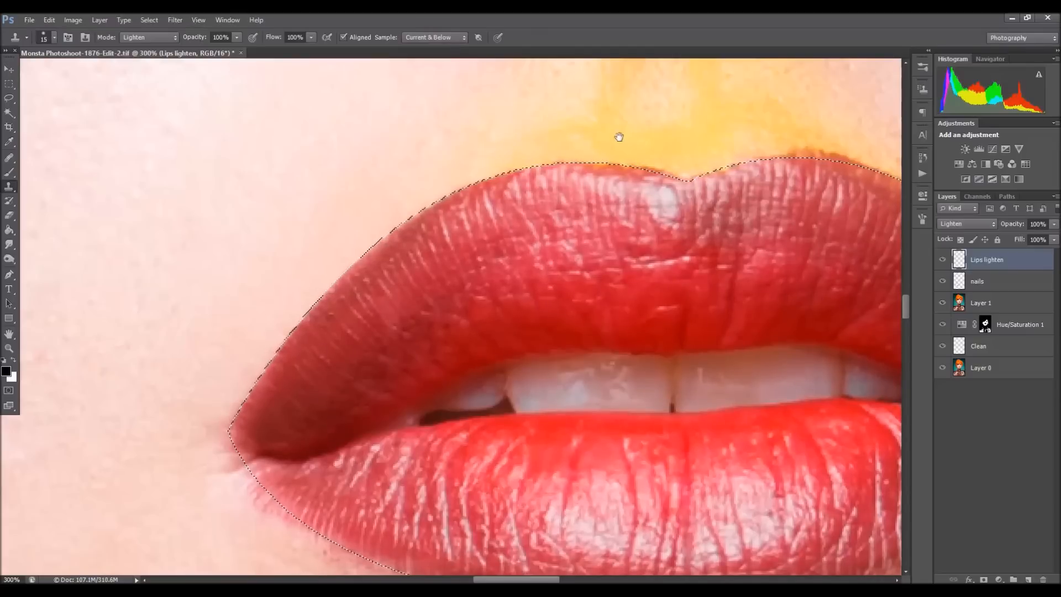
Clone skin over the lipstick spill outside the selection around the cupid's bow and the upper lip's right peak
{"action": "left_click_drag", "start_coordinate": [621, 135], "coordinate": [544, 171]}
{"action": "mouse_move", "coordinate": [468, 192]}
{"action": "left_mouse_down"}
{"action": "mouse_move", "coordinate": [535, 197]}
{"action": "mouse_move", "coordinate": [537, 184]}
{"action": "mouse_move", "coordinate": [603, 204]}
{"action": "mouse_move", "coordinate": [569, 197]}
{"action": "mouse_move", "coordinate": [595, 195]}
{"action": "mouse_move", "coordinate": [579, 189]}
{"action": "mouse_move", "coordinate": [564, 195]}
{"action": "mouse_move", "coordinate": [613, 205]}
{"action": "mouse_move", "coordinate": [606, 229]}
{"action": "mouse_move", "coordinate": [619, 195]}
{"action": "mouse_move", "coordinate": [630, 204]}
{"action": "mouse_move", "coordinate": [678, 187]}
{"action": "mouse_move", "coordinate": [652, 188]}
{"action": "mouse_move", "coordinate": [711, 181]}
{"action": "mouse_move", "coordinate": [580, 188]}
{"action": "mouse_move", "coordinate": [574, 204]}
{"action": "mouse_move", "coordinate": [628, 212]}
{"action": "mouse_move", "coordinate": [616, 207]}
{"action": "mouse_move", "coordinate": [693, 250]}
{"action": "mouse_move", "coordinate": [730, 255]}
{"action": "mouse_move", "coordinate": [684, 236]}
{"action": "mouse_move", "coordinate": [809, 344]}
{"action": "mouse_move", "coordinate": [807, 313]}
{"action": "left_mouse_up"}
{"action": "left_click", "coordinate": [578, 190], "text": "alt"}
{"action": "left_click", "coordinate": [620, 197], "text": "alt"}
{"action": "left_click", "coordinate": [677, 188], "text": "alt"}
{"action": "left_click", "coordinate": [683, 181], "text": "alt"}
Clone skin over the lipstick spill along the upper lip's right outer edge down to the mouth corner with a 15 px brush
{"action": "key", "text": "space"}
{"action": "key", "text": "space"}
{"action": "left_click_drag", "start_coordinate": [760, 273], "coordinate": [589, 191]}
{"action": "left_click", "coordinate": [652, 276], "text": "alt"}
{"action": "left_click_drag", "start_coordinate": [655, 293], "coordinate": [696, 345]}
{"action": "left_click_drag", "start_coordinate": [665, 306], "coordinate": [701, 364]}
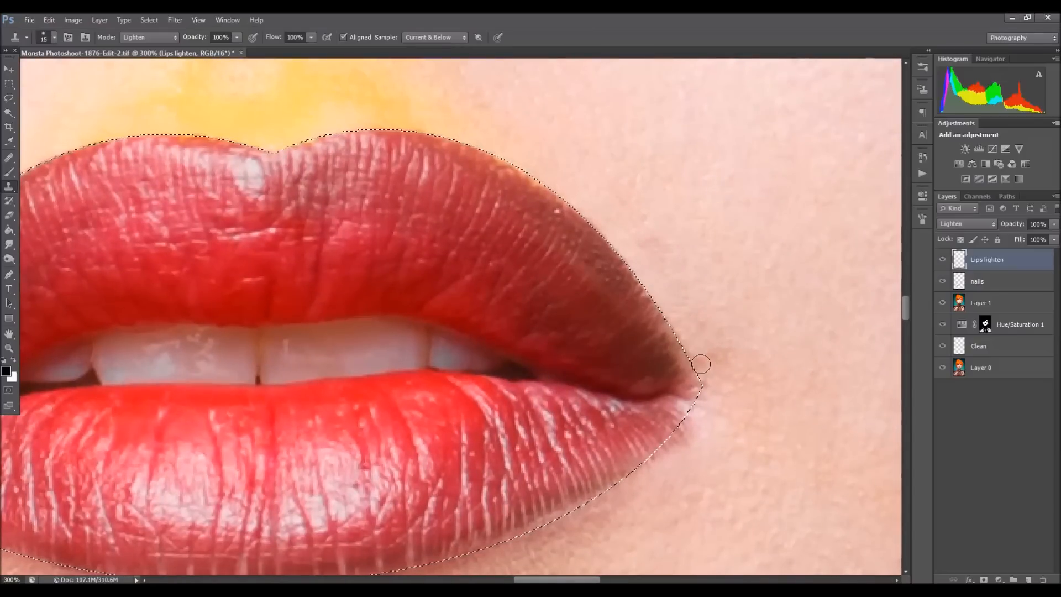
Clone skin over the uneven edge around the right mouth corner and the lower lip's right side with a 20 px brush
{"action": "key", "text": "bracketright"}
{"action": "key", "text": "bracketright"}
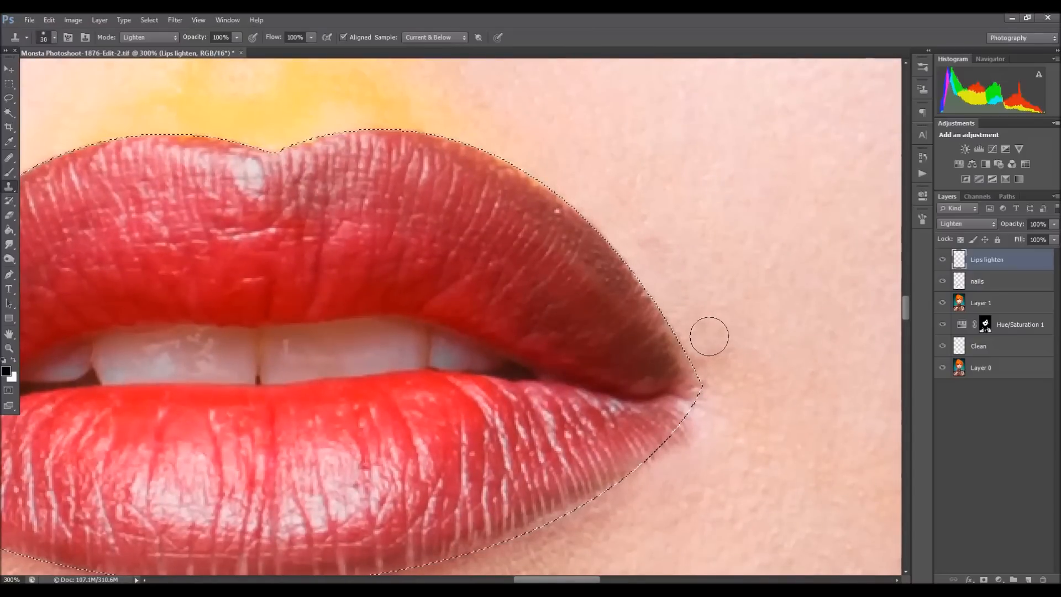
{"action": "key", "text": "bracketleft"}
{"action": "key", "text": "bracketleft"}
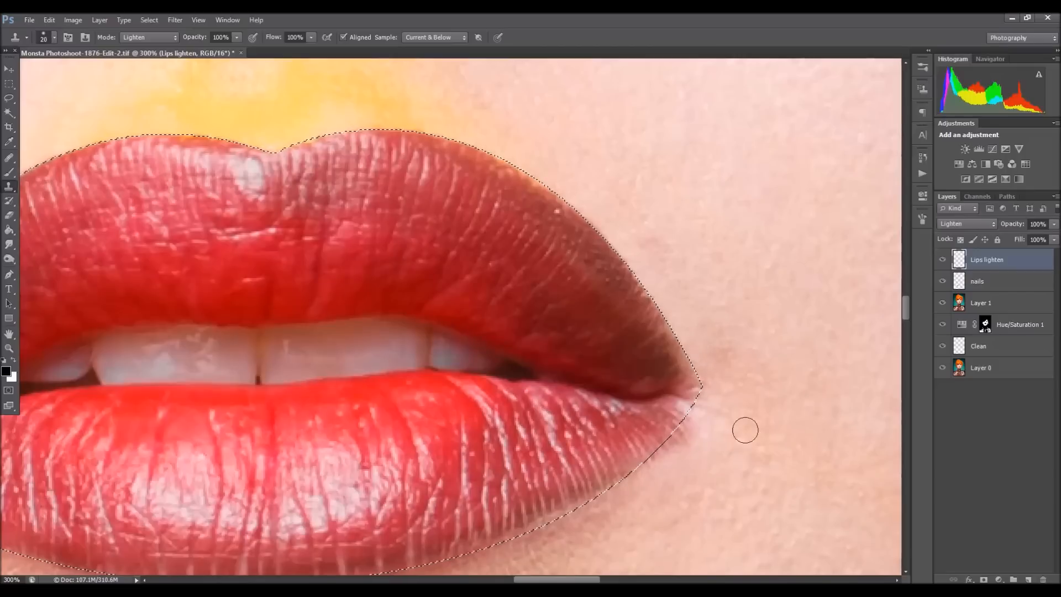
{"action": "left_click_drag", "start_coordinate": [713, 462], "coordinate": [552, 420]}
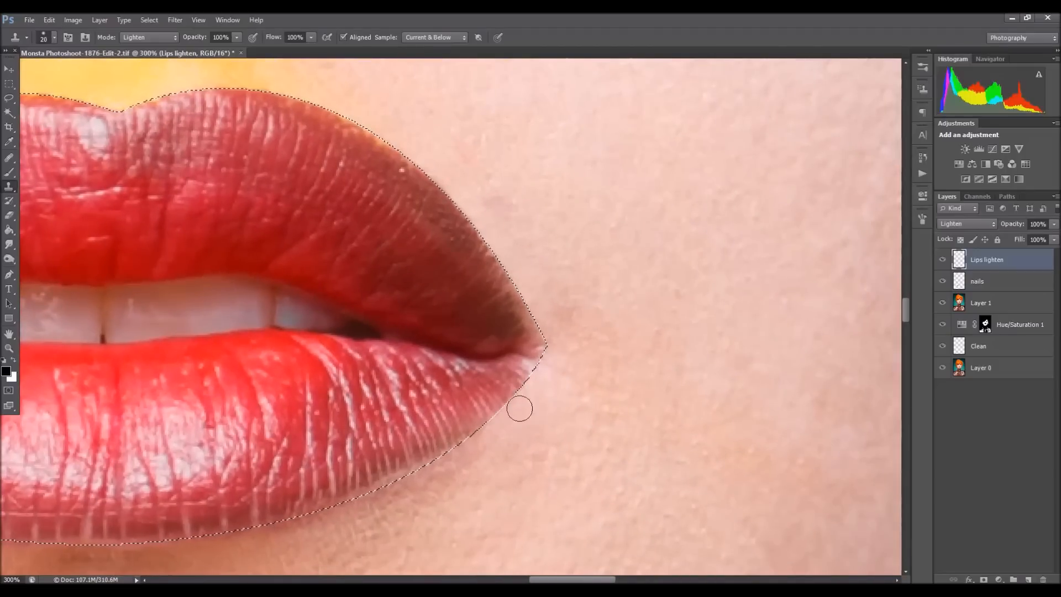
{"action": "left_click_drag", "start_coordinate": [514, 443], "coordinate": [687, 346]}
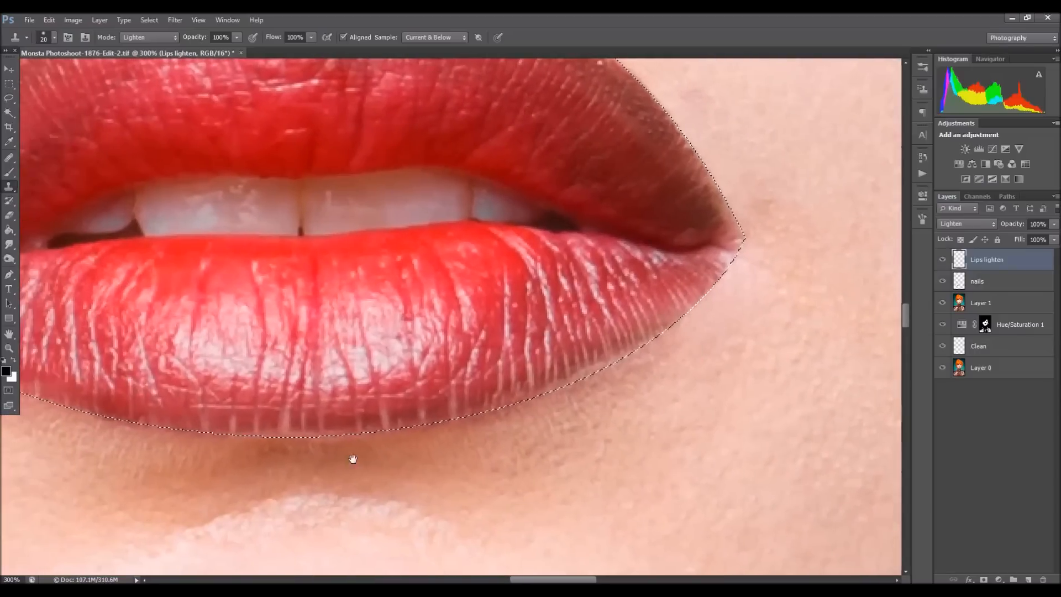
Clone skin over the lipstick smudges around the left mouth corner and just below the lower lip's left edge
{"action": "left_click_drag", "start_coordinate": [353, 459], "coordinate": [635, 448]}
{"action": "left_click_drag", "start_coordinate": [304, 423], "coordinate": [460, 459]}
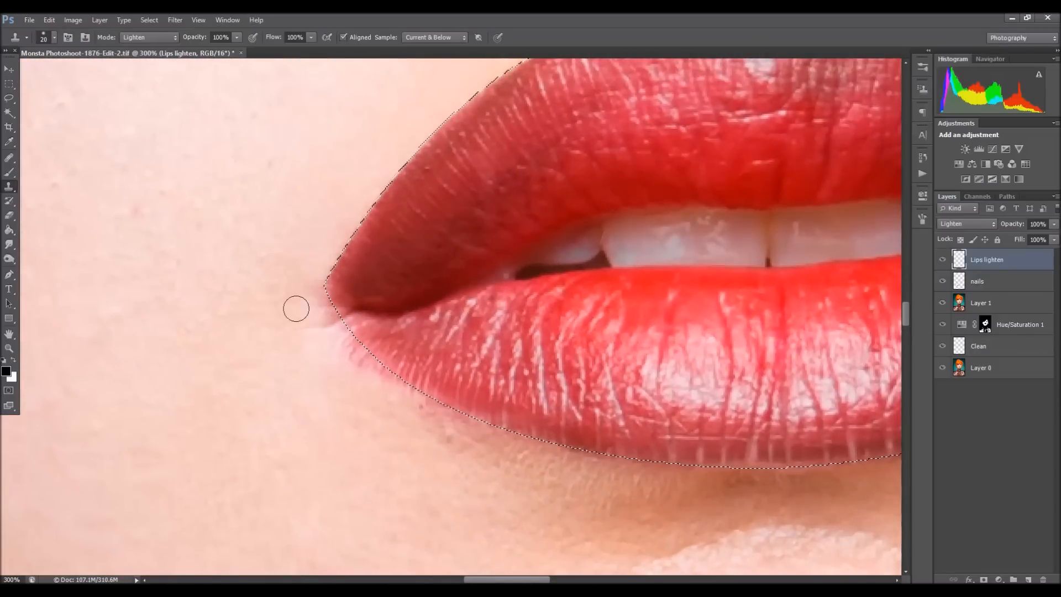
{"action": "mouse_move", "coordinate": [315, 283]}
{"action": "left_mouse_down"}
{"action": "mouse_move", "coordinate": [319, 314]}
{"action": "mouse_move", "coordinate": [353, 364]}
{"action": "left_mouse_up"}
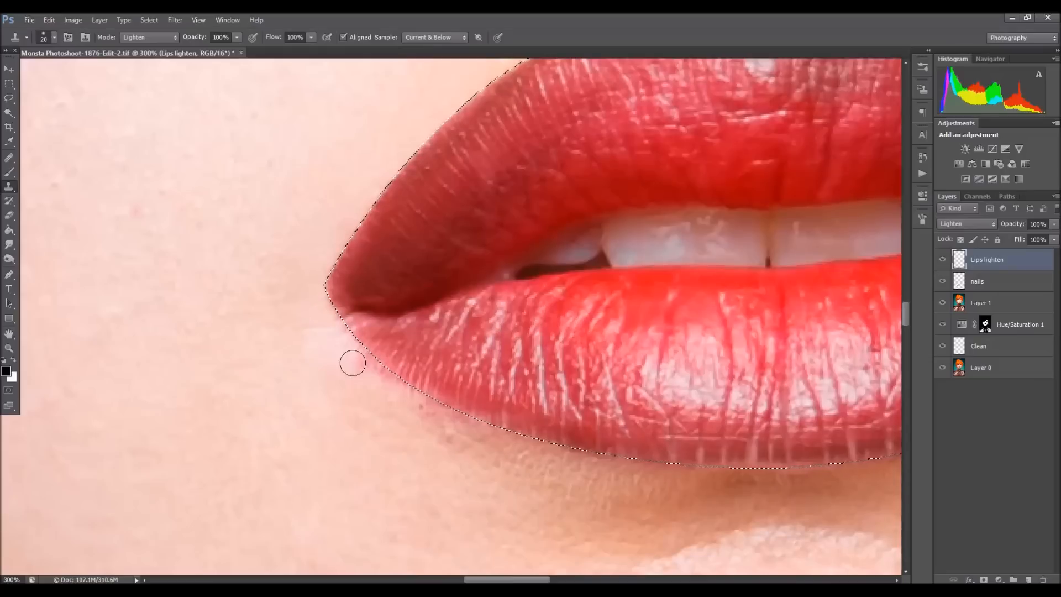
{"action": "left_click", "coordinate": [432, 441], "text": "alt"}
{"action": "mouse_move", "coordinate": [430, 415]}
{"action": "left_mouse_down"}
{"action": "mouse_move", "coordinate": [427, 402]}
{"action": "mouse_move", "coordinate": [447, 419]}
{"action": "left_mouse_up"}
{"action": "left_click", "coordinate": [432, 429], "text": "alt"}
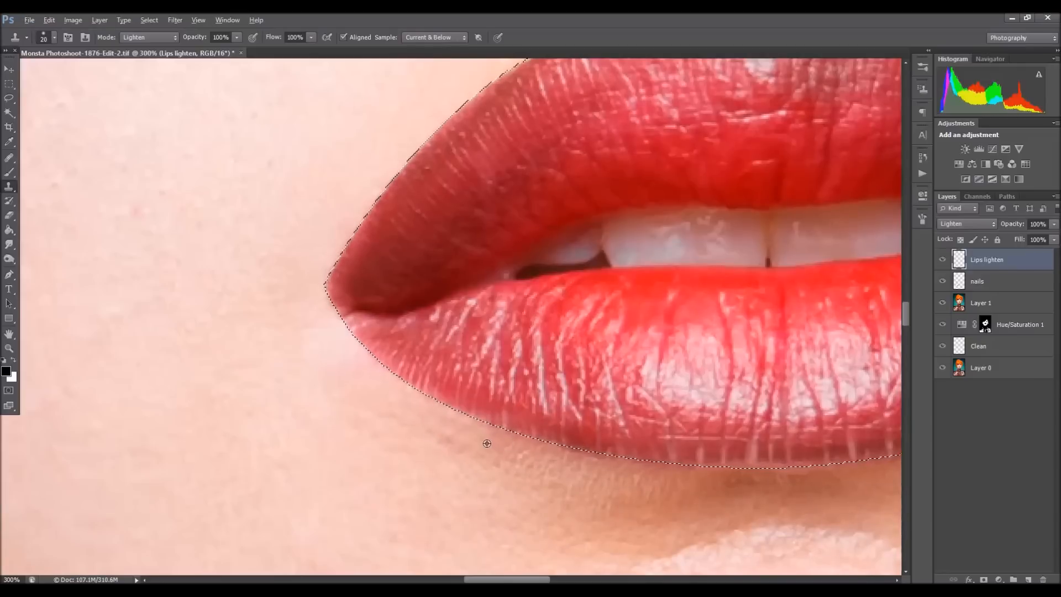
Undo the last clone strokes and clone skin along the lower lip's left edge again with a 10 px brush
{"action": "left_click", "coordinate": [49, 20]}
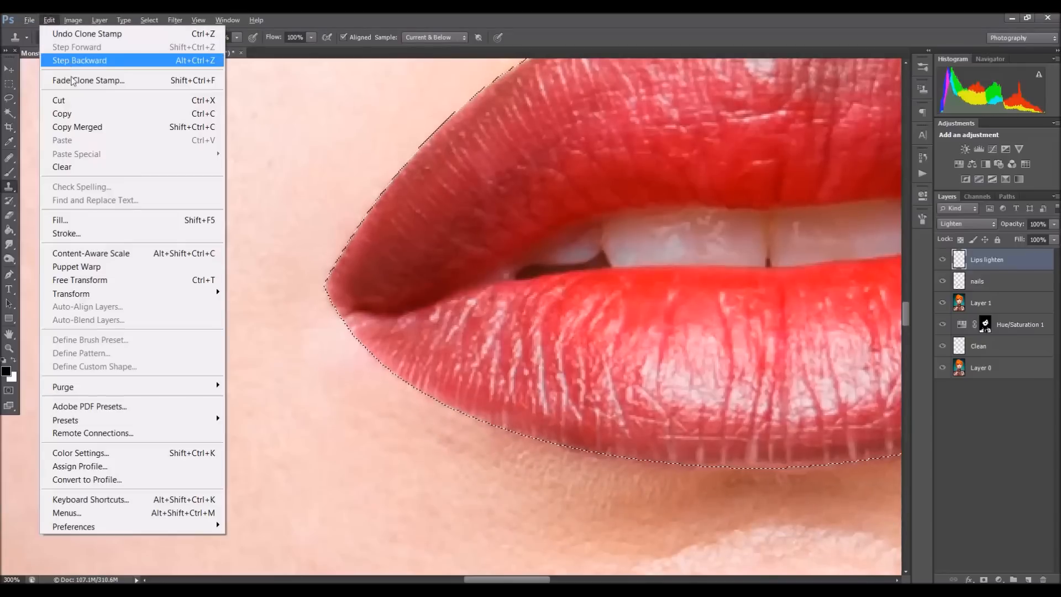
{"action": "left_click", "coordinate": [62, 61]}
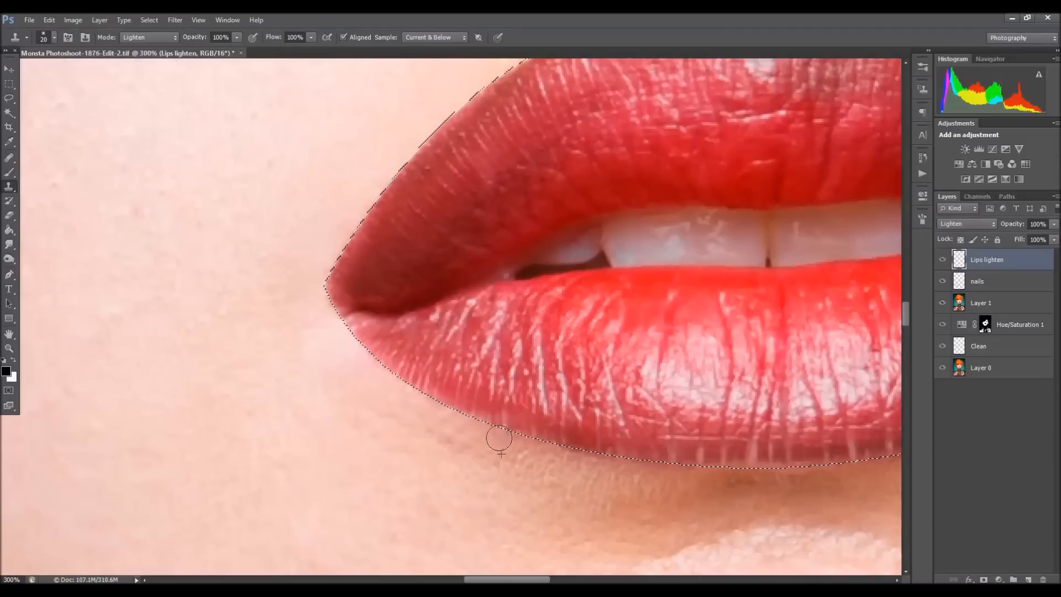
{"action": "left_click", "coordinate": [49, 20]}
{"action": "left_click", "coordinate": [71, 61]}
{"action": "left_click", "coordinate": [449, 431], "text": "alt"}
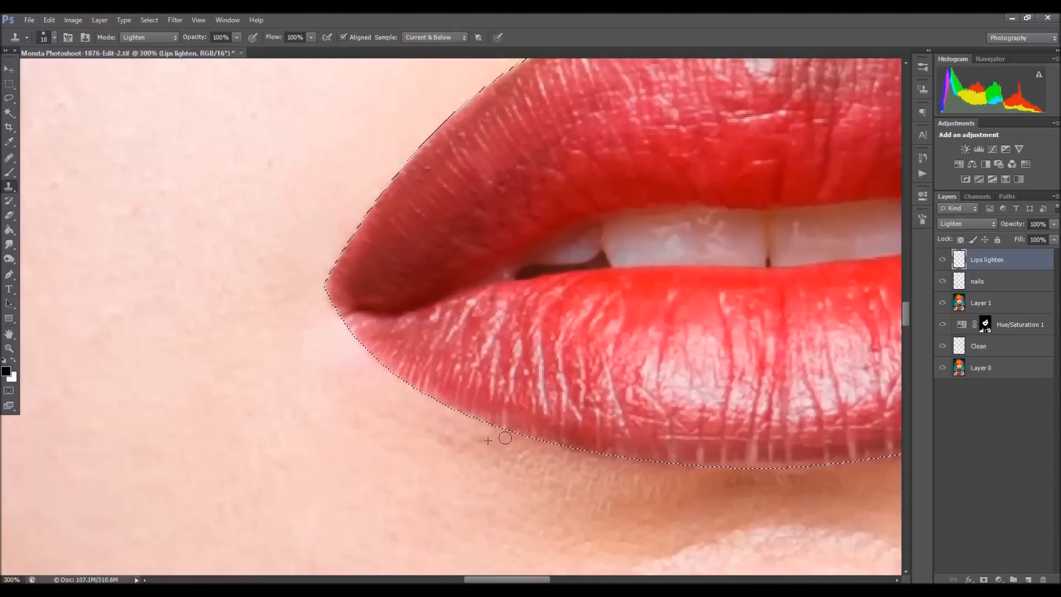
{"action": "left_click", "coordinate": [466, 431], "text": "alt"}
{"action": "left_click_drag", "start_coordinate": [492, 432], "coordinate": [533, 443]}
Clone skin over the lipstick spill along the lower lip's bottom edge toward the right side with a 20 px brush
{"action": "mouse_move", "coordinate": [616, 490]}
{"action": "left_mouse_down"}
{"action": "mouse_move", "coordinate": [445, 420]}
{"action": "mouse_move", "coordinate": [310, 345]}
{"action": "mouse_move", "coordinate": [347, 335]}
{"action": "mouse_move", "coordinate": [365, 349]}
{"action": "left_mouse_up"}
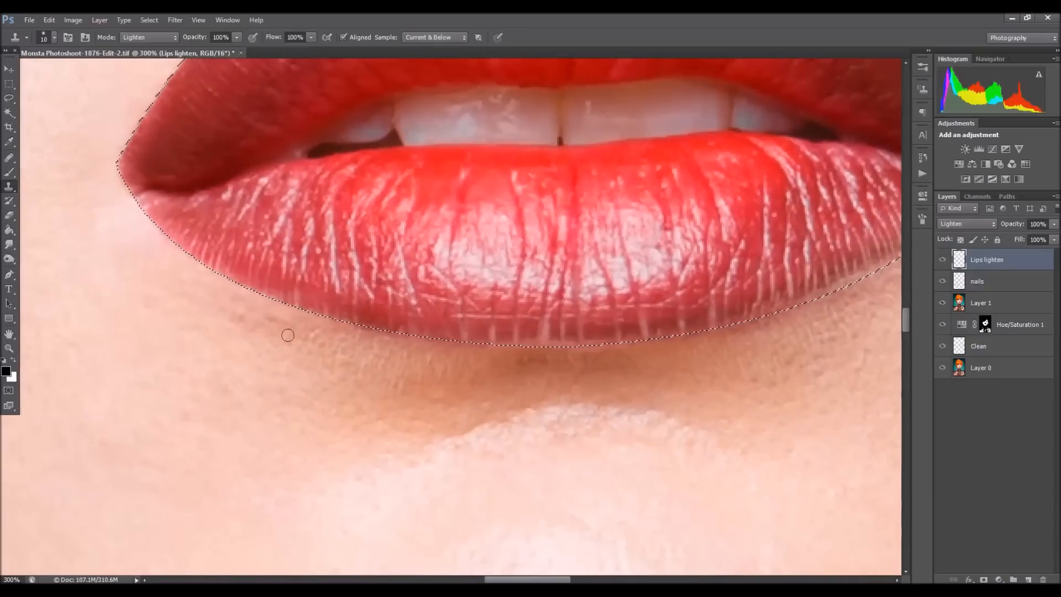
{"action": "key", "text": "bracketright"}
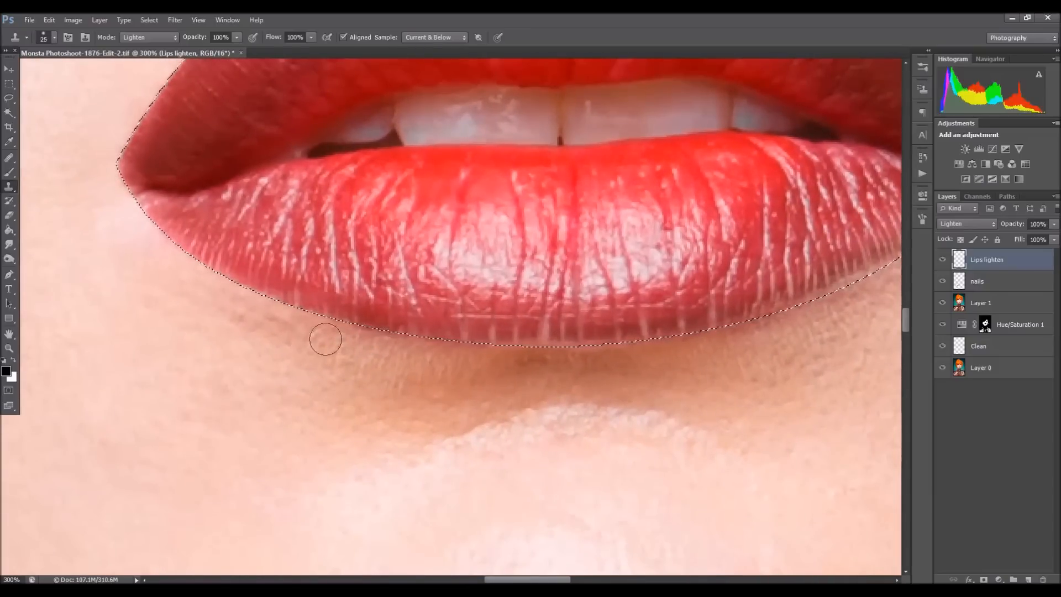
{"action": "key", "text": "bracketleft"}
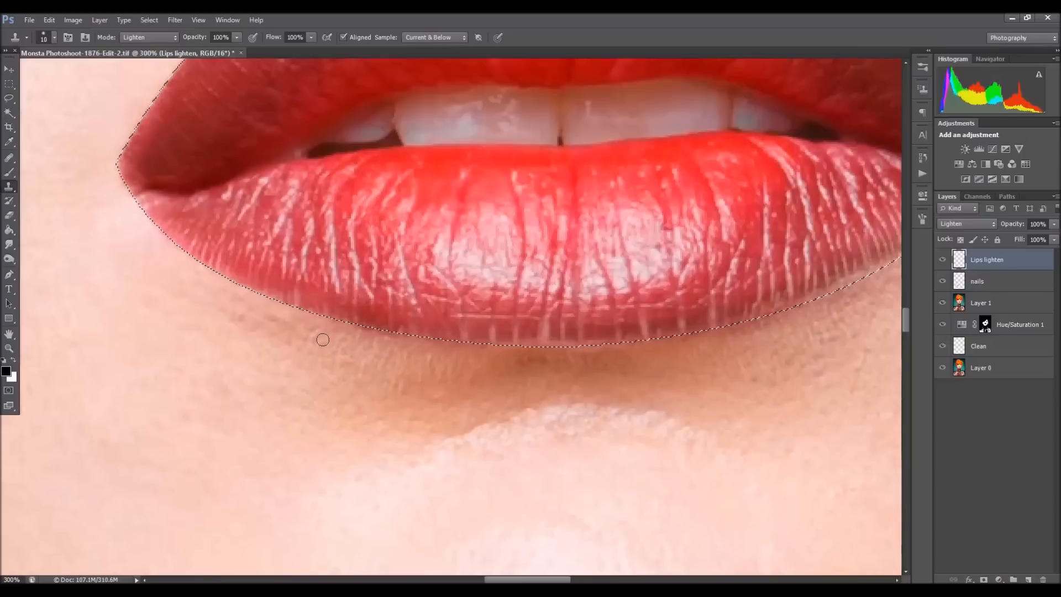
{"action": "key", "text": "bracketright"}
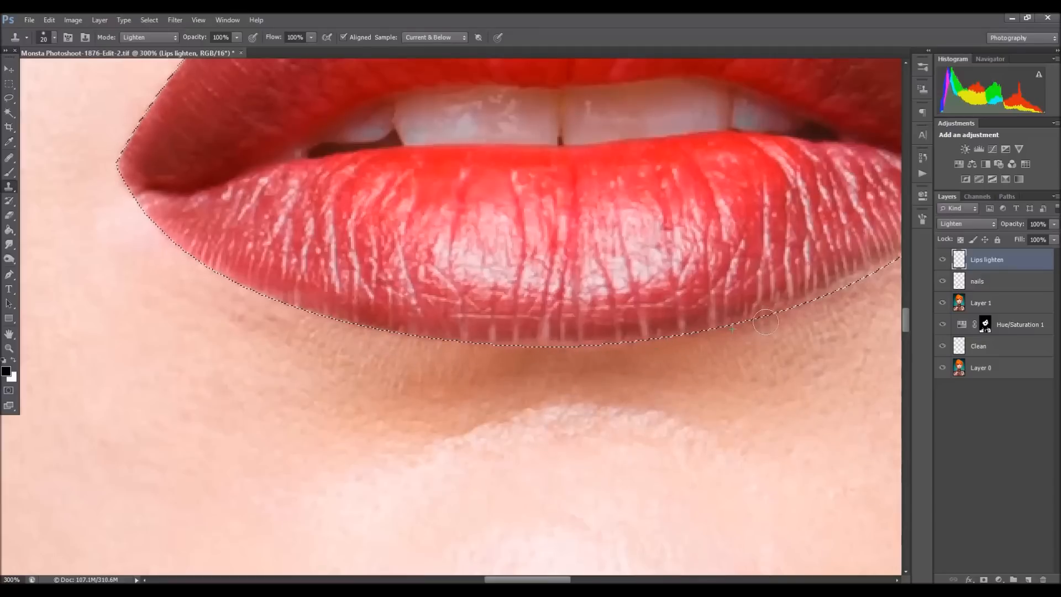
{"action": "left_click_drag", "start_coordinate": [711, 362], "coordinate": [568, 360]}
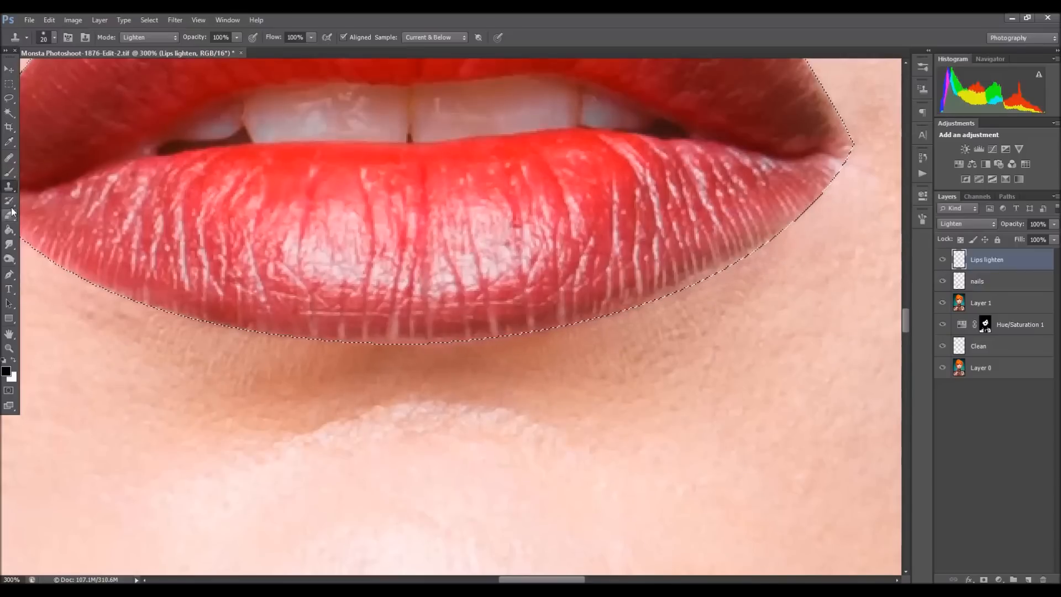
Heal the reddish spots on the skin below the lower lip's left edge with a small Healing Brush sampling nearby clean skin
{"action": "key", "text": "j"}
{"action": "key", "text": "bracketleft"}
{"action": "key", "text": "bracketleft"}
{"action": "left_click", "coordinate": [64, 318], "text": "alt"}
{"action": "left_click", "coordinate": [70, 306]}
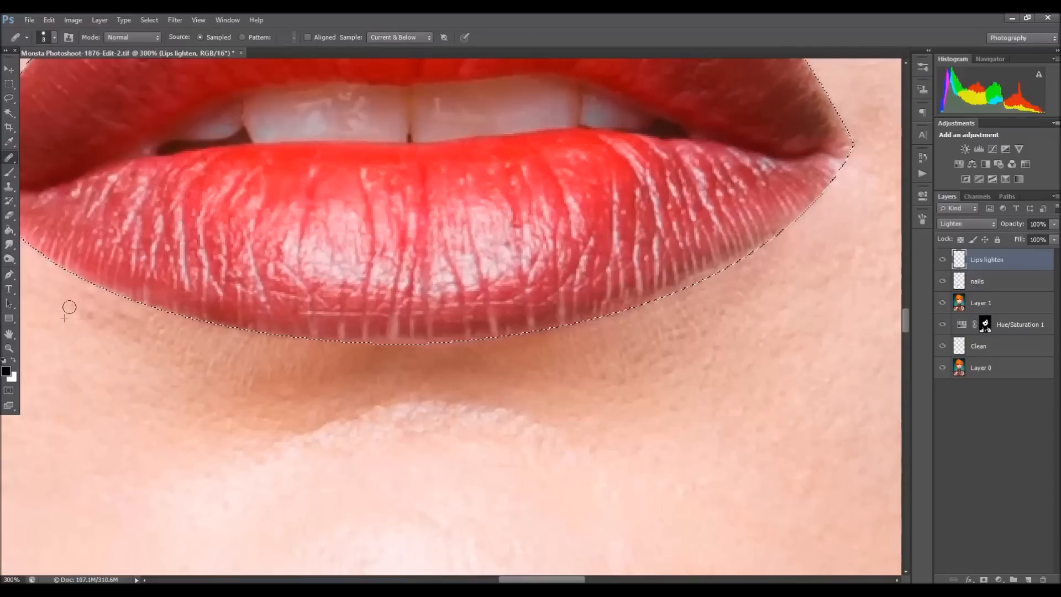
{"action": "mouse_move", "coordinate": [69, 307]}
{"action": "left_mouse_down"}
{"action": "mouse_move", "coordinate": [107, 337]}
{"action": "mouse_move", "coordinate": [92, 303]}
{"action": "mouse_move", "coordinate": [130, 353]}
{"action": "mouse_move", "coordinate": [117, 325]}
{"action": "mouse_move", "coordinate": [148, 332]}
{"action": "left_mouse_up"}
{"action": "left_click", "coordinate": [105, 332], "text": "alt"}
{"action": "left_click", "coordinate": [142, 353], "text": "alt"}
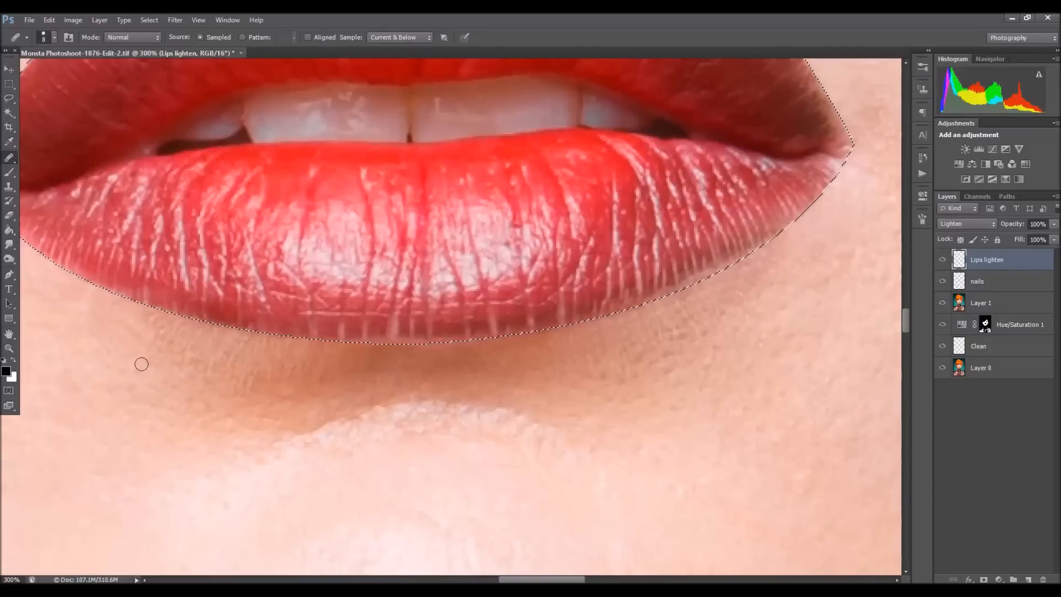
Add a new layer above Lips lighten and name it "Lips darken"
{"action": "left_click", "coordinate": [9, 348]}
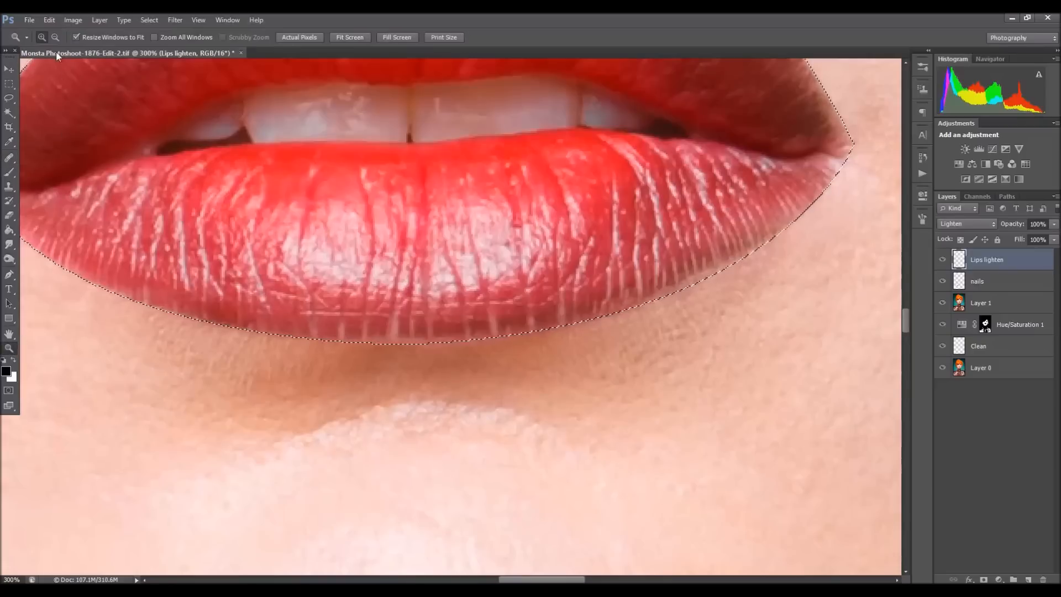
{"action": "left_click", "coordinate": [246, 197], "text": "alt"}
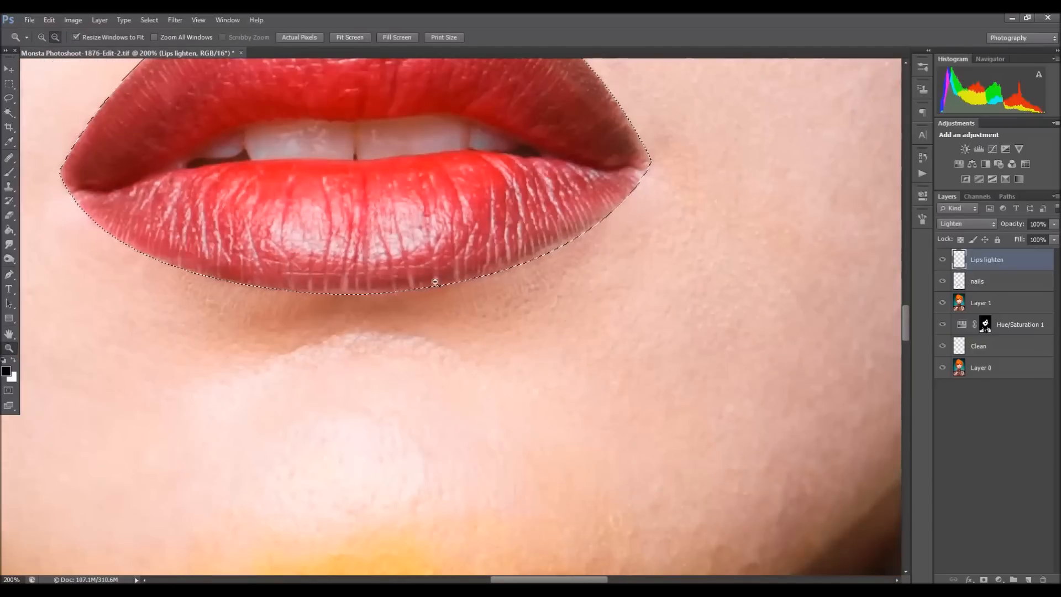
{"action": "left_click_drag", "start_coordinate": [905, 331], "coordinate": [903, 315]}
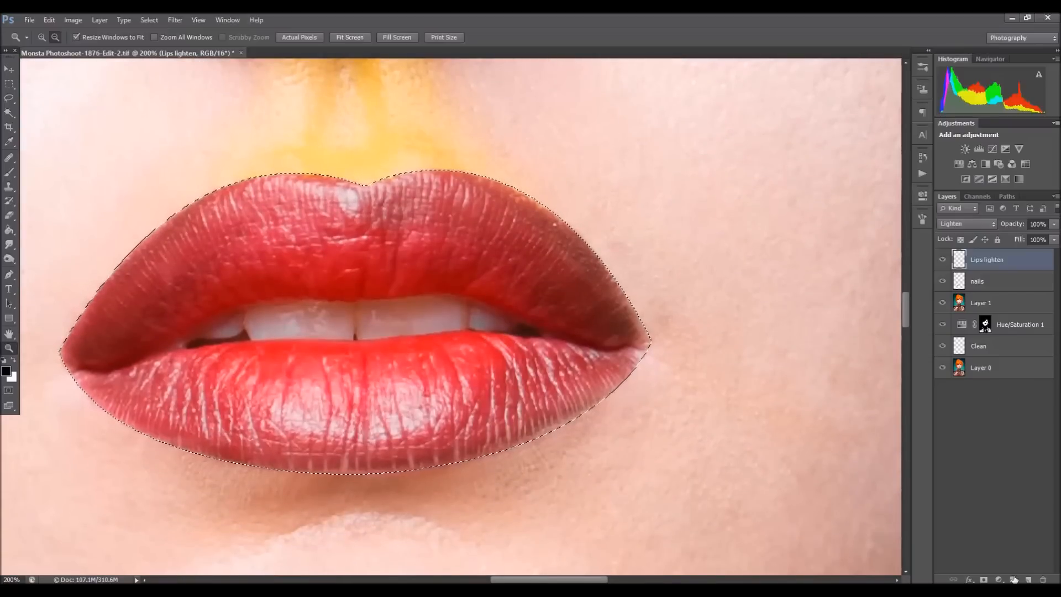
{"action": "left_click", "coordinate": [1028, 579]}
{"action": "double_click", "coordinate": [986, 260]}
{"action": "type", "text": "Lips darken"}
{"action": "key", "text": "Return"}
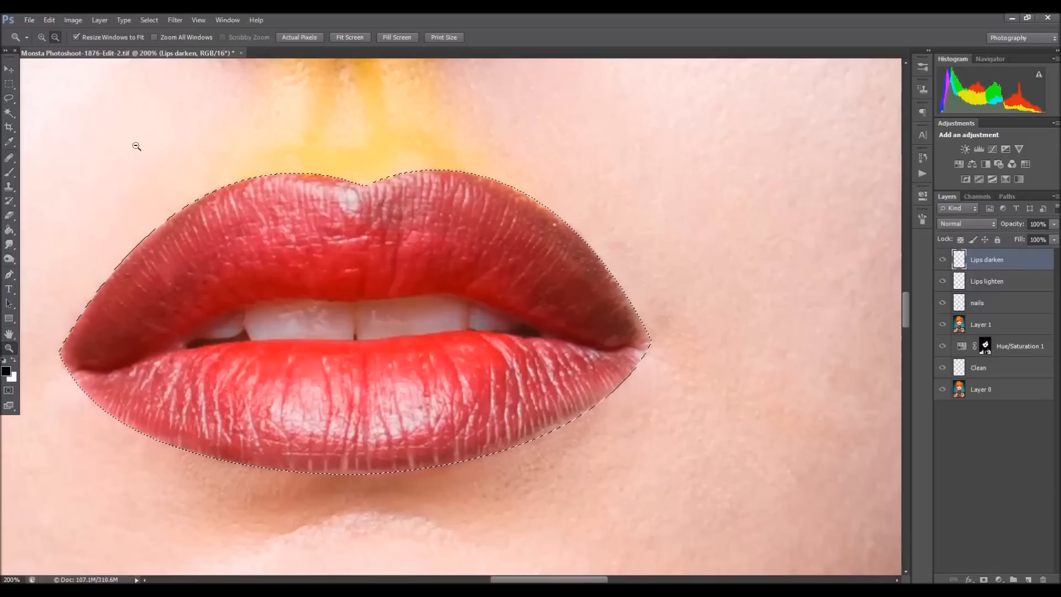
Set the Clone Stamp tool to Darken mode
{"action": "left_click", "coordinate": [9, 157]}
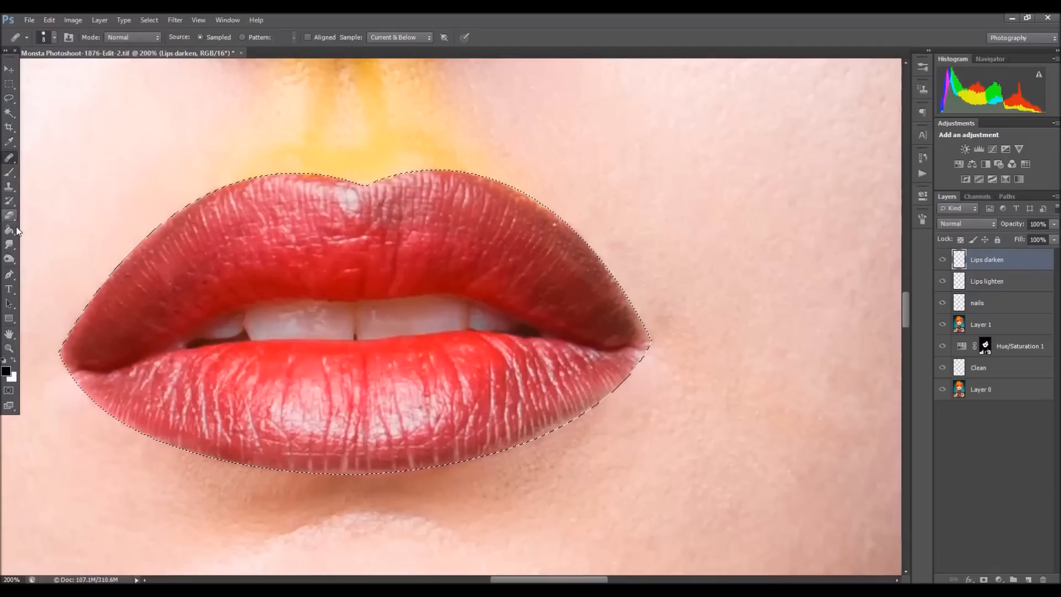
{"action": "left_click", "coordinate": [11, 190]}
{"action": "left_click", "coordinate": [148, 38]}
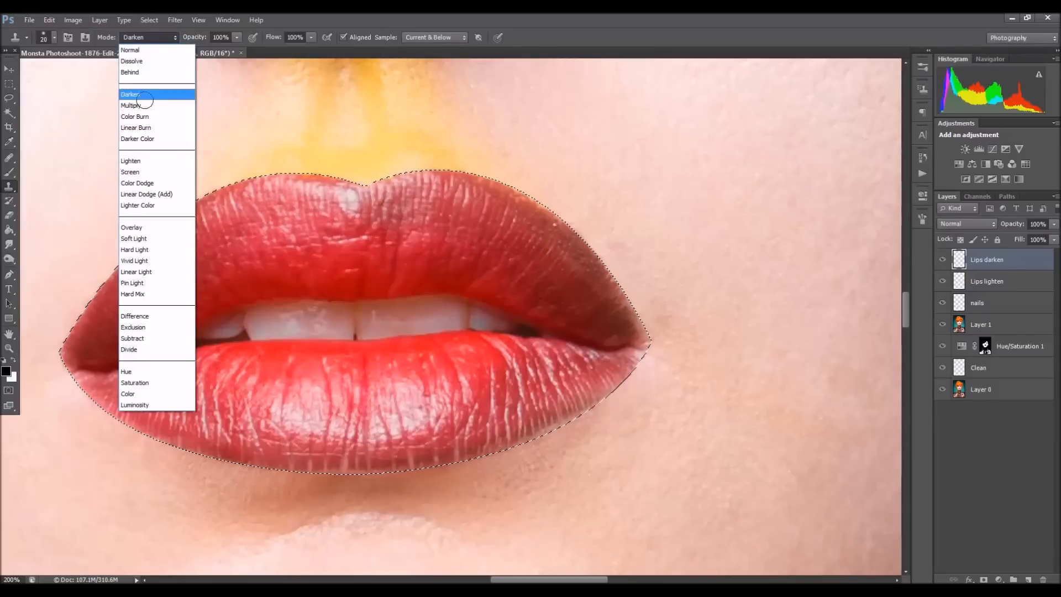
{"action": "left_click", "coordinate": [143, 96]}
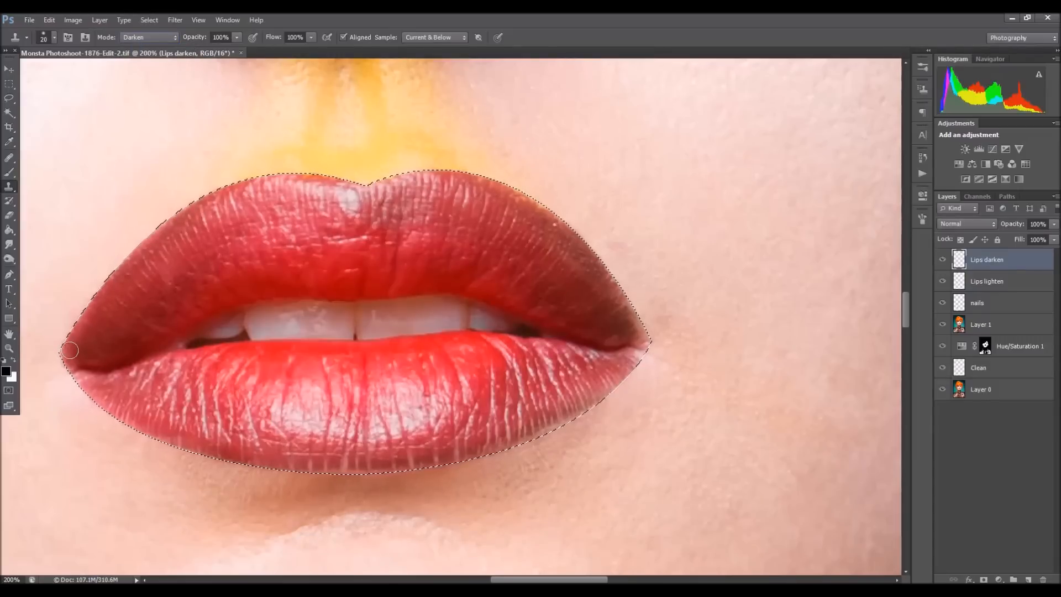
{"action": "key", "text": "super"}
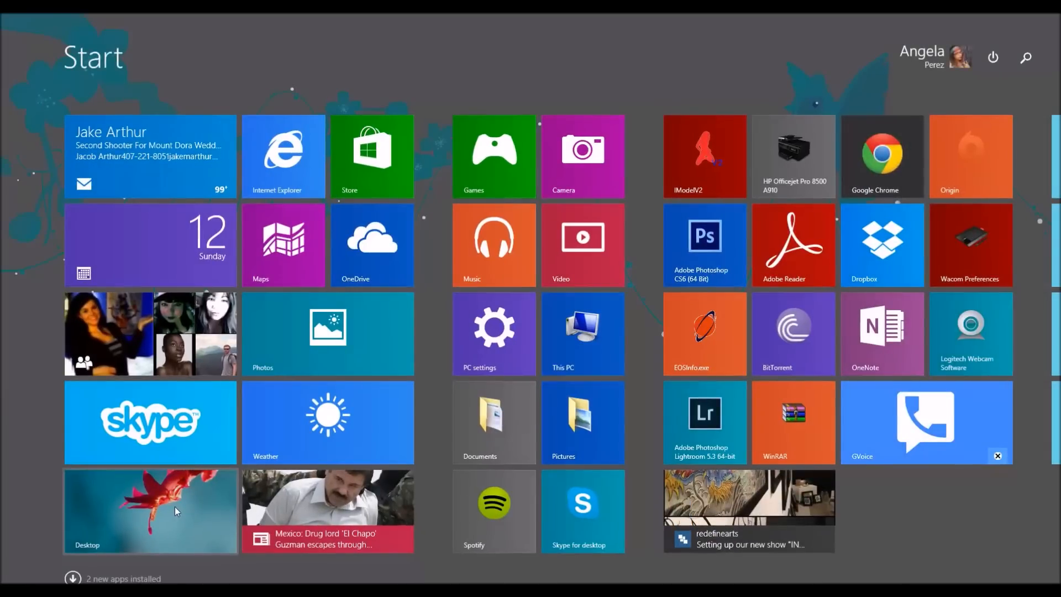
{"action": "left_click", "coordinate": [174, 505]}
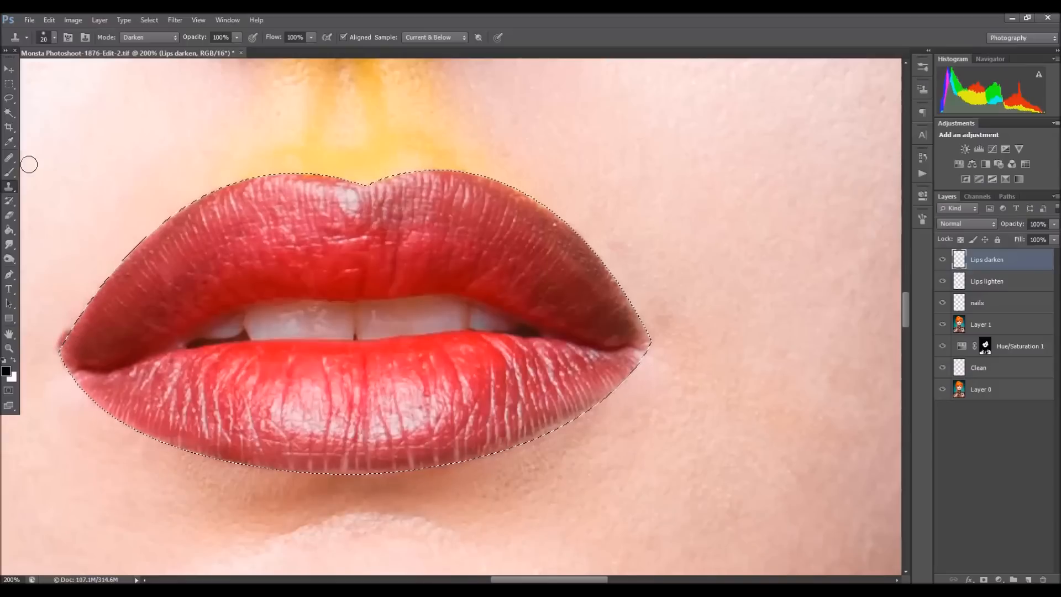
{"action": "left_click", "coordinate": [49, 20]}
{"action": "left_click", "coordinate": [68, 59]}
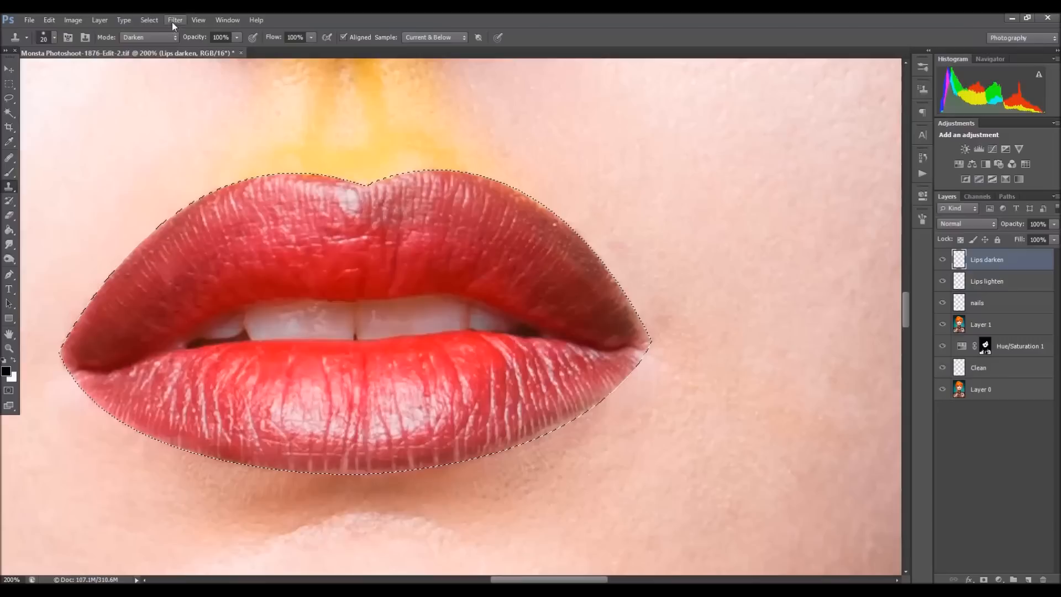
Invert the selection back to the lips and clone lip colour over the light spots along their inner edges with a 10 px brush
{"action": "left_click", "coordinate": [148, 20]}
{"action": "left_click", "coordinate": [161, 73]}
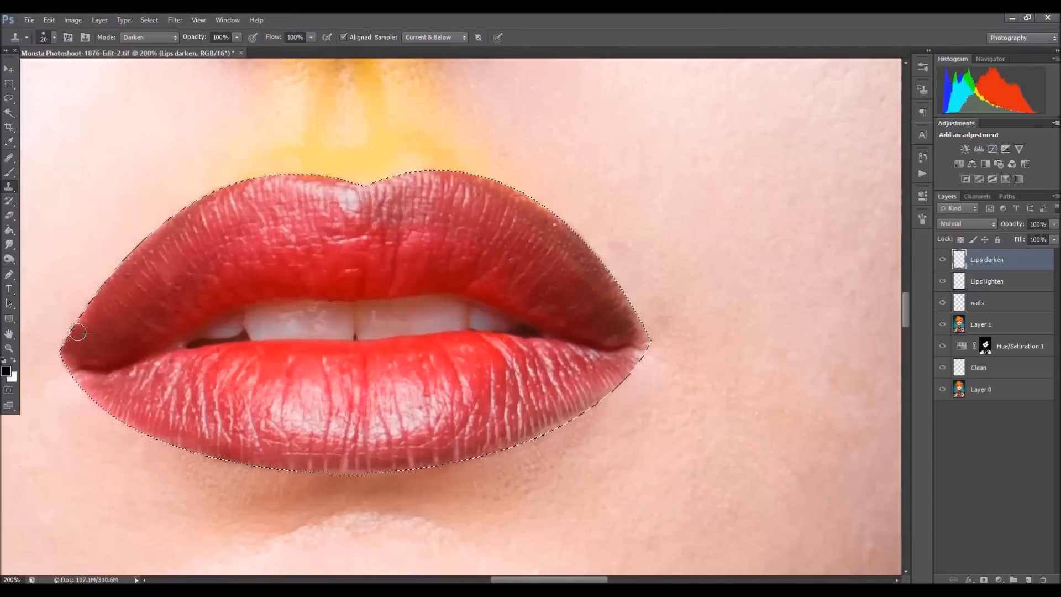
{"action": "left_click", "coordinate": [49, 20]}
{"action": "left_click", "coordinate": [68, 59]}
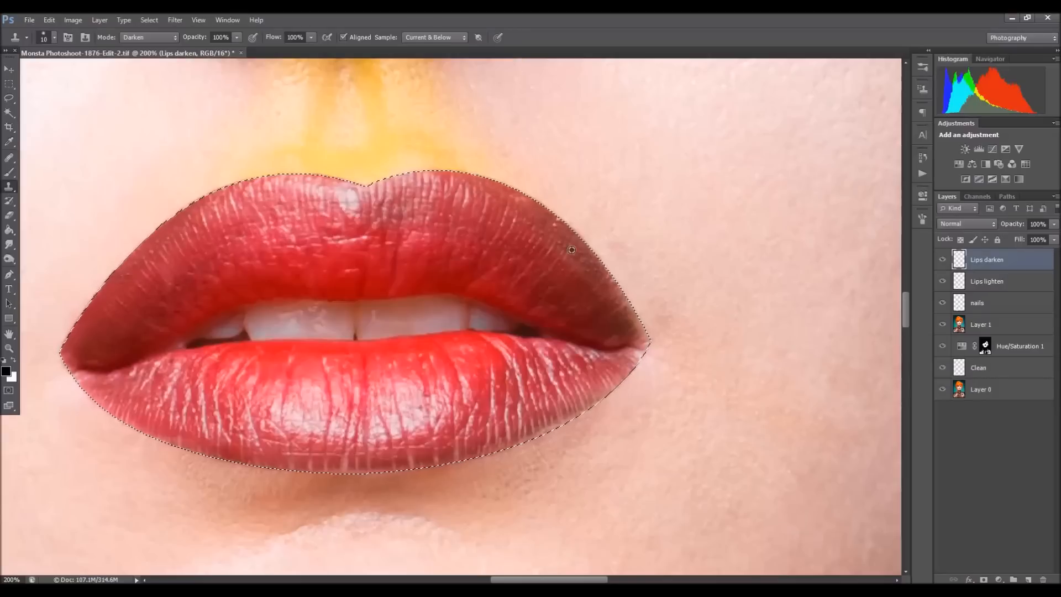
{"action": "left_click", "coordinate": [556, 221], "text": "alt"}
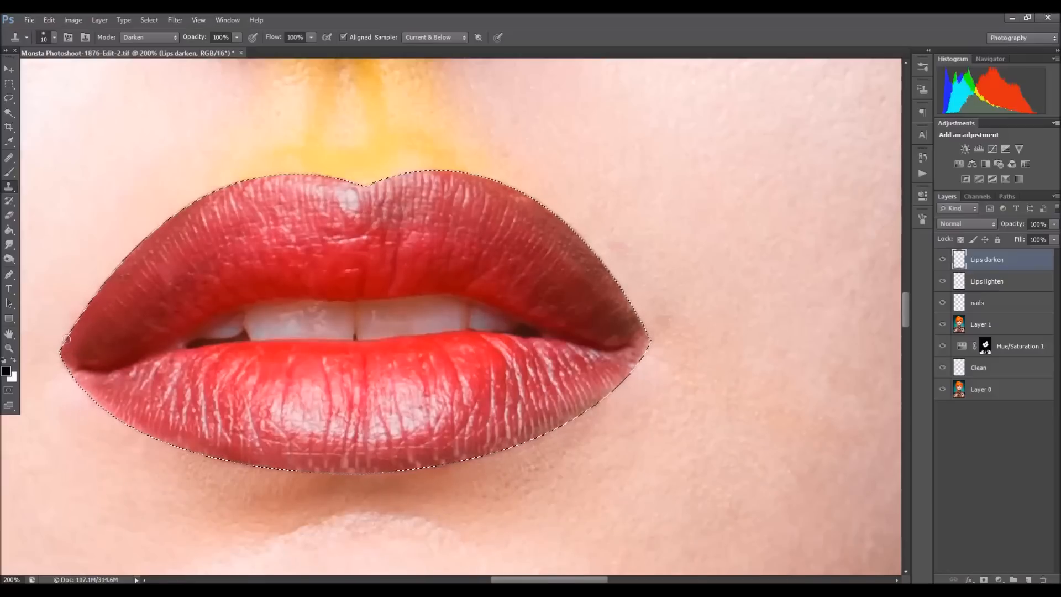
Deselect the lips and view the whole lower face at 50% zoom
{"action": "left_click", "coordinate": [149, 20]}
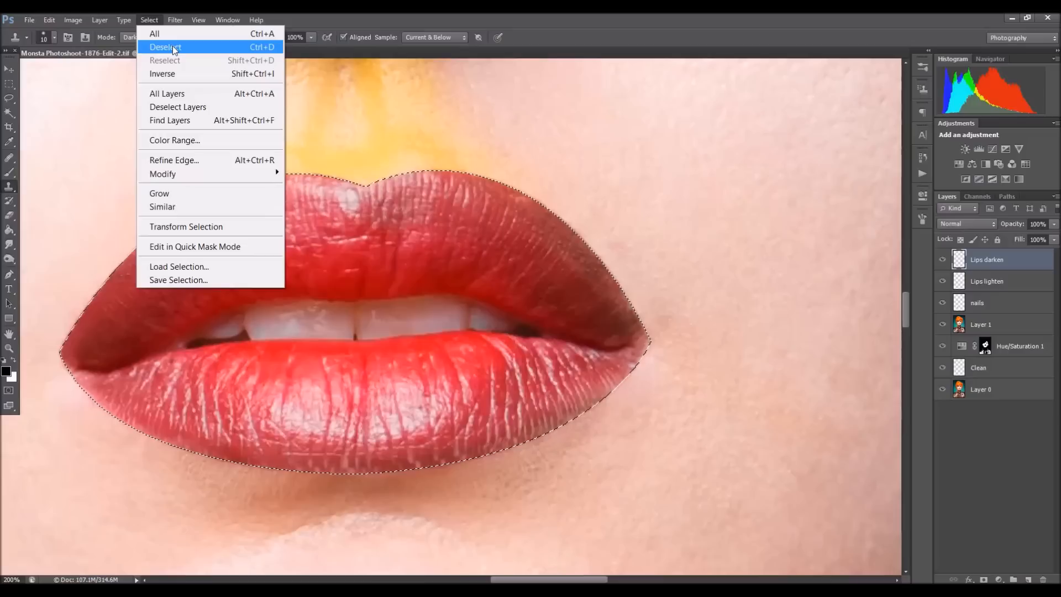
{"action": "left_click", "coordinate": [171, 48]}
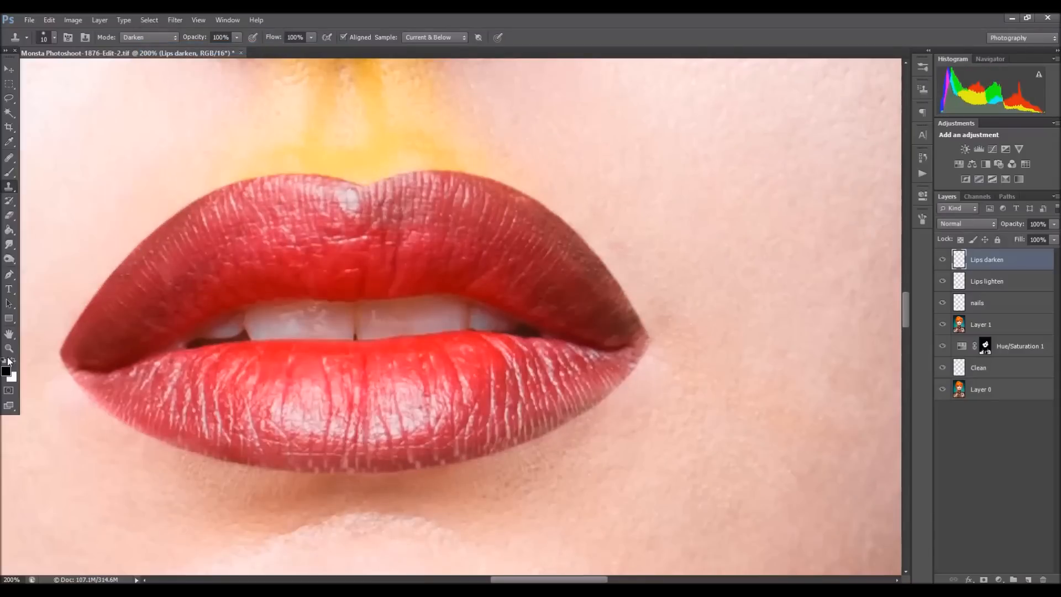
{"action": "left_click", "coordinate": [9, 349]}
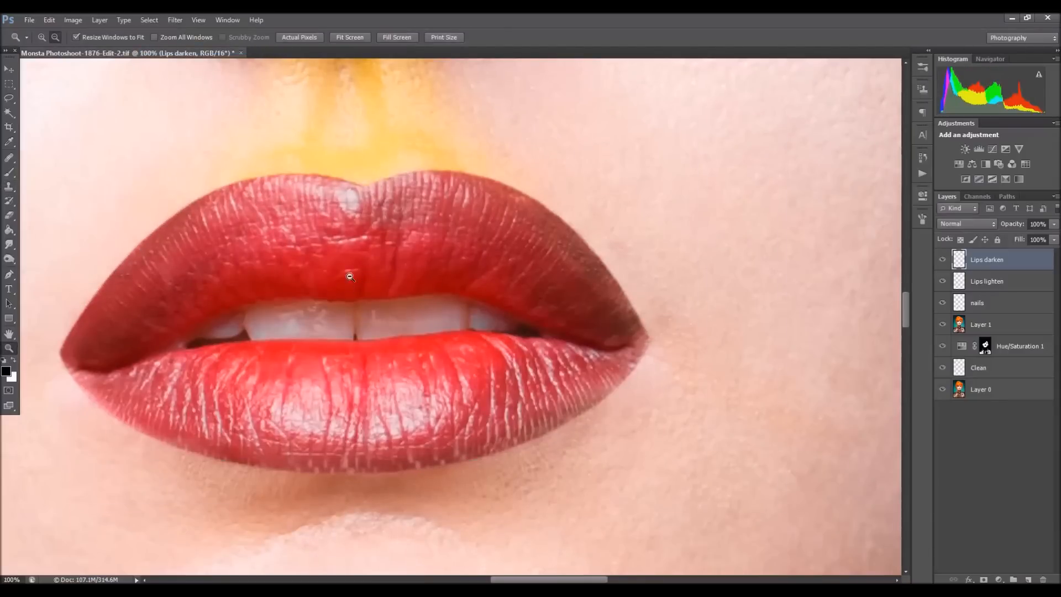
{"action": "left_click", "coordinate": [366, 271], "text": "alt"}
{"action": "left_click", "coordinate": [392, 216], "text": "alt"}
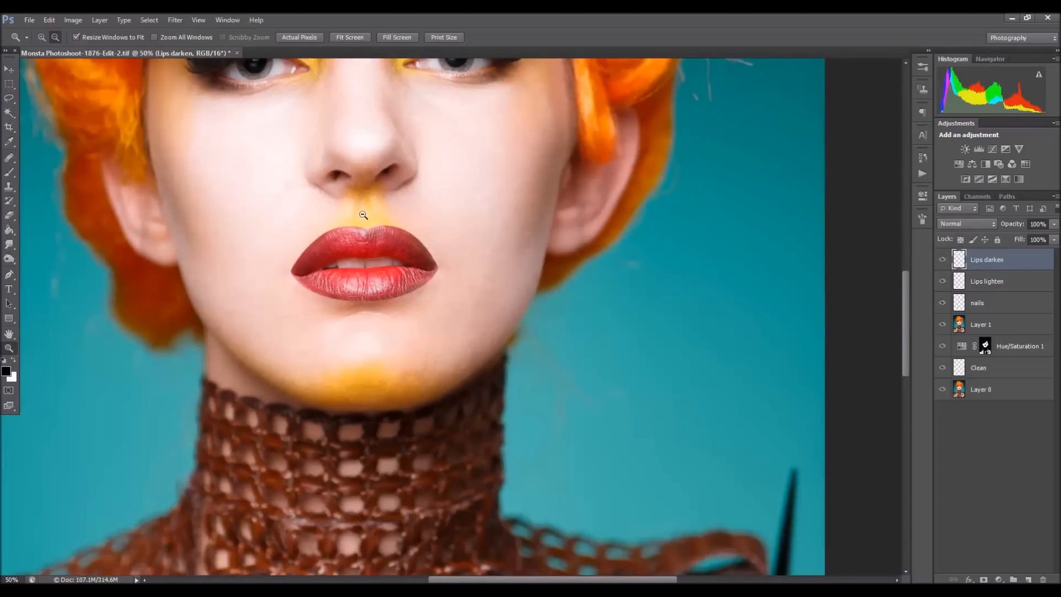
Group the Lips darken and Lips lighten layers and name the group "Lips"
{"action": "left_click", "coordinate": [363, 215], "text": "alt"}
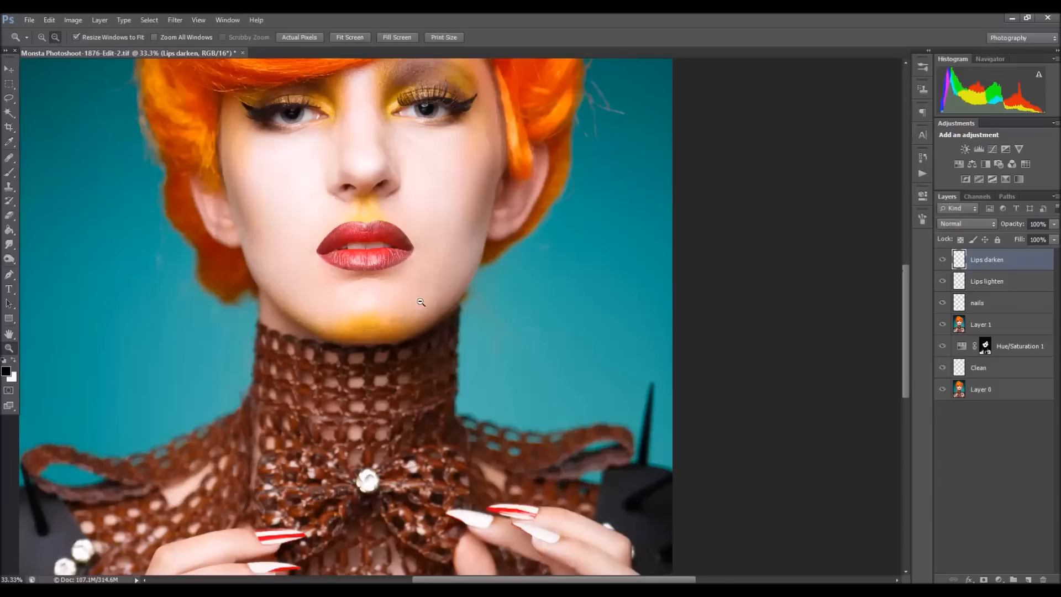
{"action": "left_click_drag", "start_coordinate": [905, 329], "coordinate": [907, 303]}
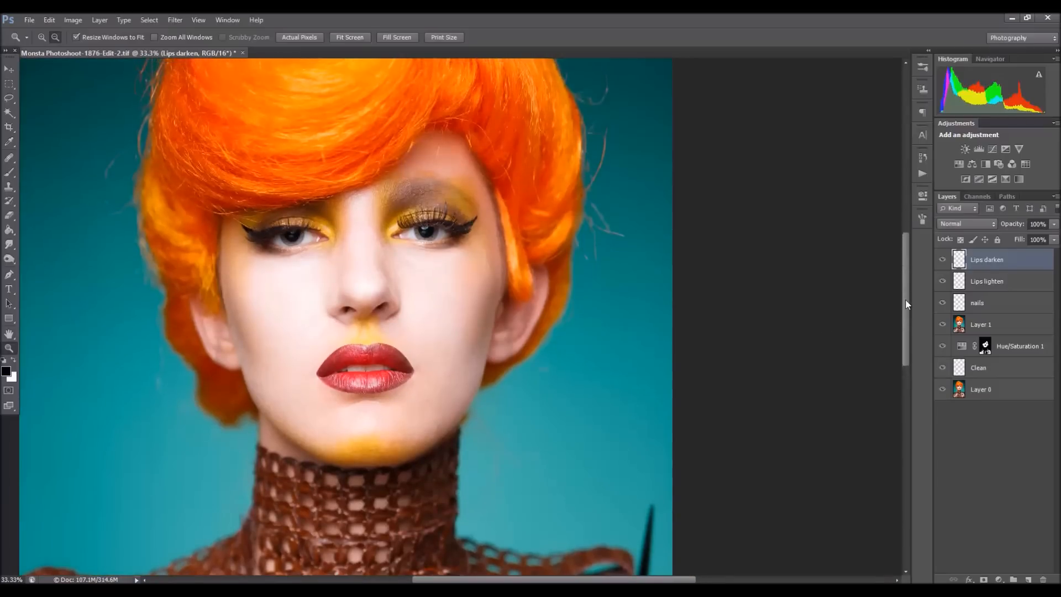
{"action": "left_click", "coordinate": [1021, 286], "text": "shift"}
{"action": "left_click_drag", "start_coordinate": [1015, 278], "coordinate": [1013, 579]}
{"action": "double_click", "coordinate": [986, 256]}
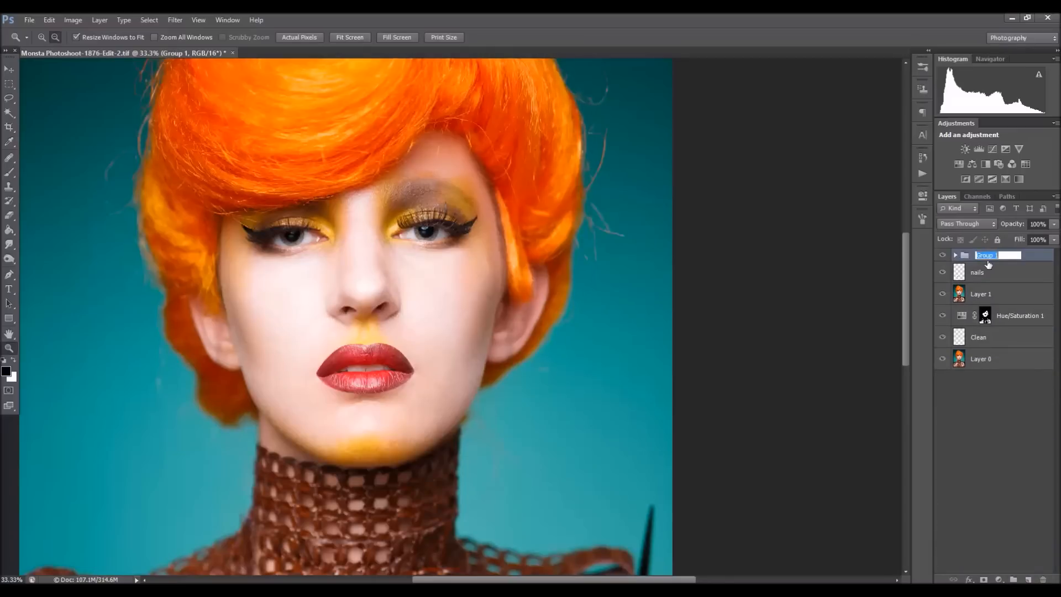
{"action": "type", "text": "Lips"}
{"action": "key", "text": "Return"}
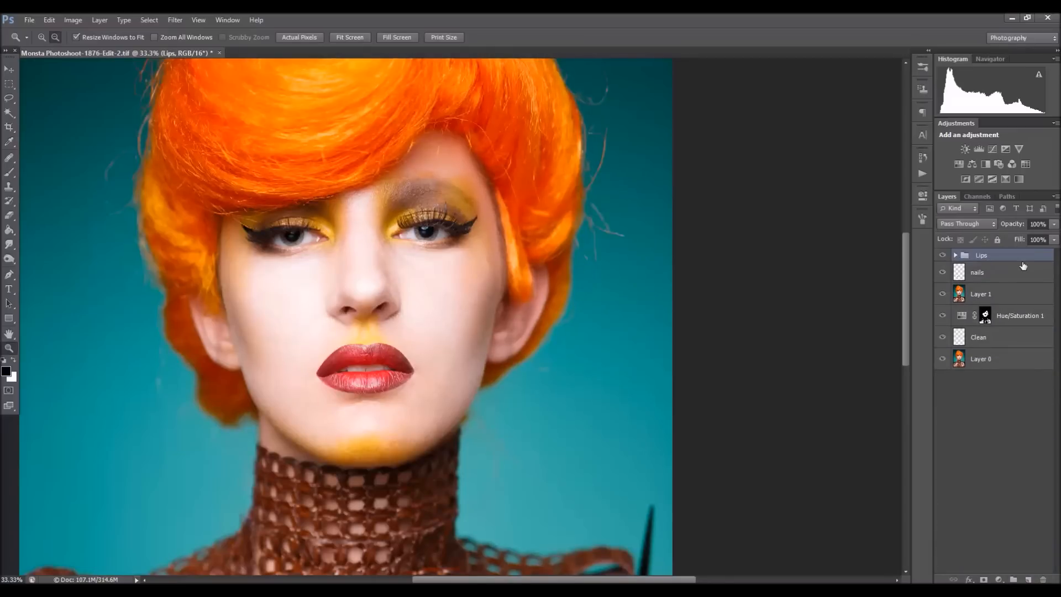
Compare the portrait with the Lips group hidden and shown, leaving the group visible
{"action": "left_click", "coordinate": [942, 255]}
{"action": "left_click", "coordinate": [943, 255]}
{"action": "left_click", "coordinate": [943, 256]}
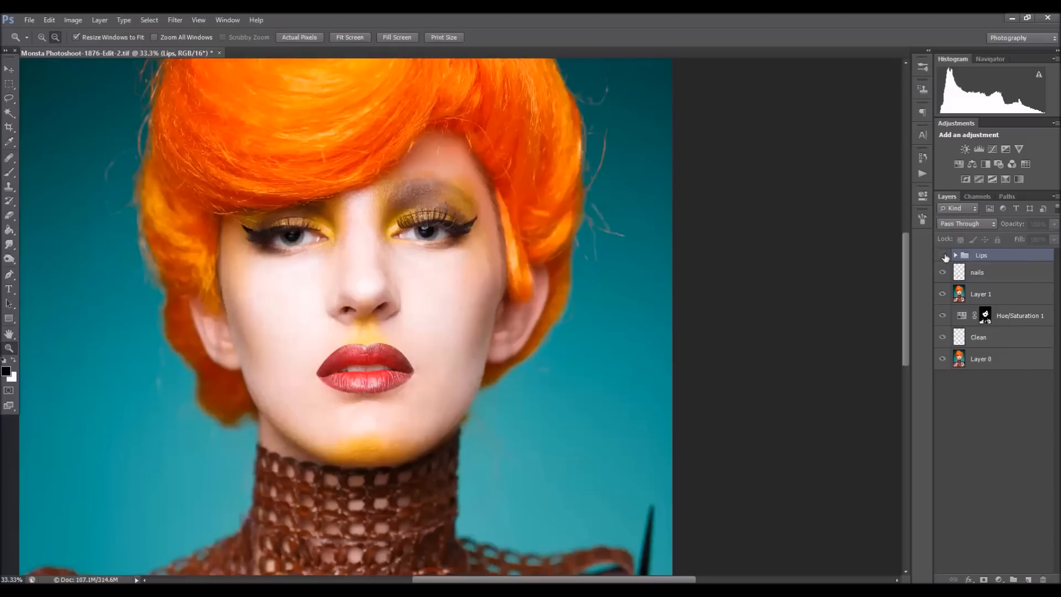
{"action": "left_click", "coordinate": [945, 256]}
{"action": "left_click", "coordinate": [945, 256]}
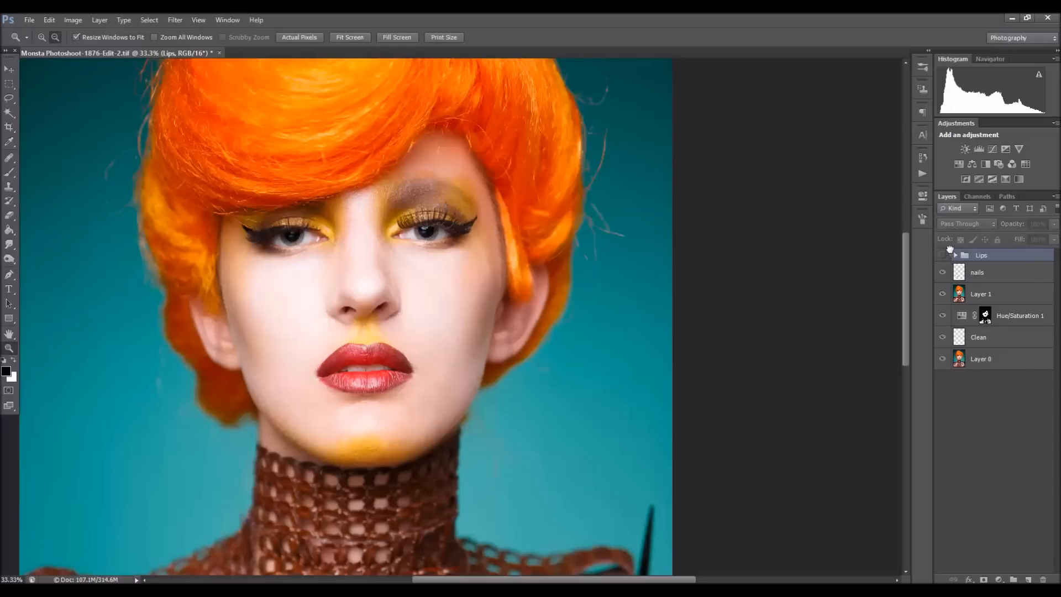
{"action": "left_click", "coordinate": [943, 256]}
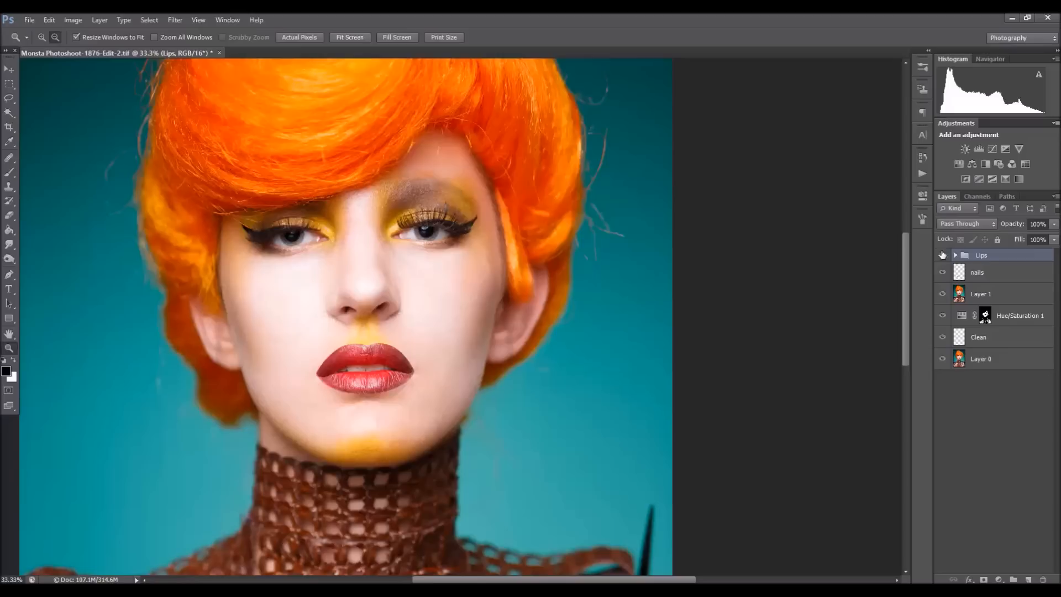
{"action": "left_click", "coordinate": [943, 256]}
{"action": "left_click", "coordinate": [944, 255]}
Run the Dodge & Burn action from the Dodge & Burn set above the Lips group and collapse the Actions list
{"action": "left_click", "coordinate": [922, 173]}
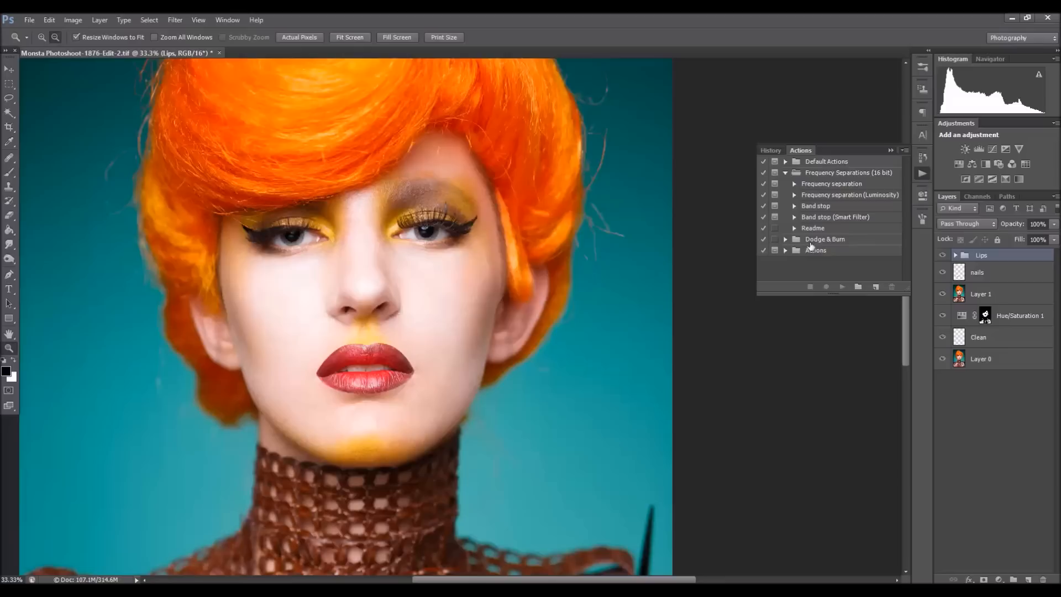
{"action": "left_click", "coordinate": [794, 250]}
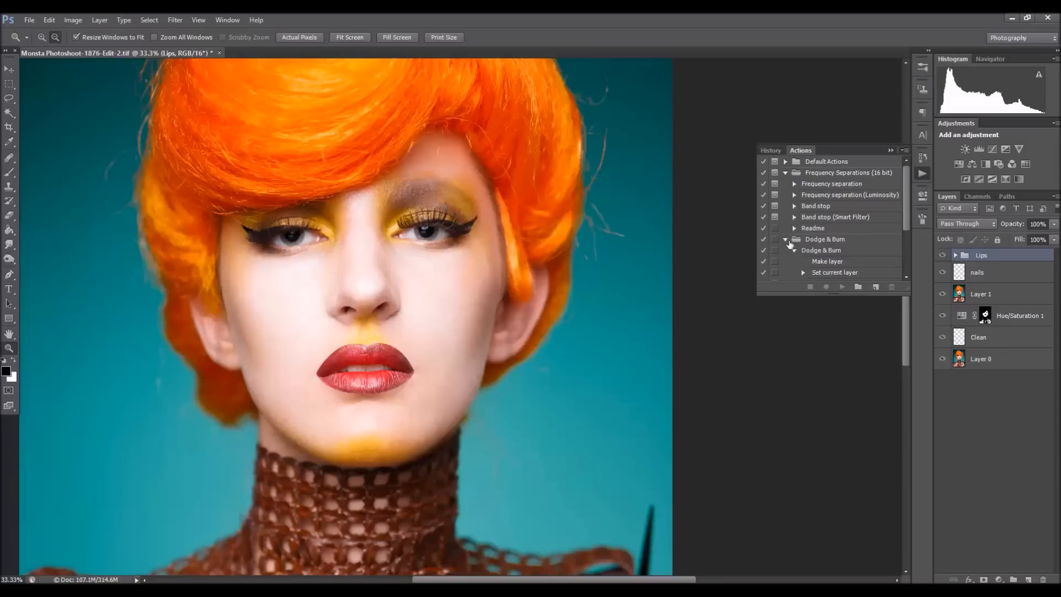
{"action": "left_click", "coordinate": [823, 243]}
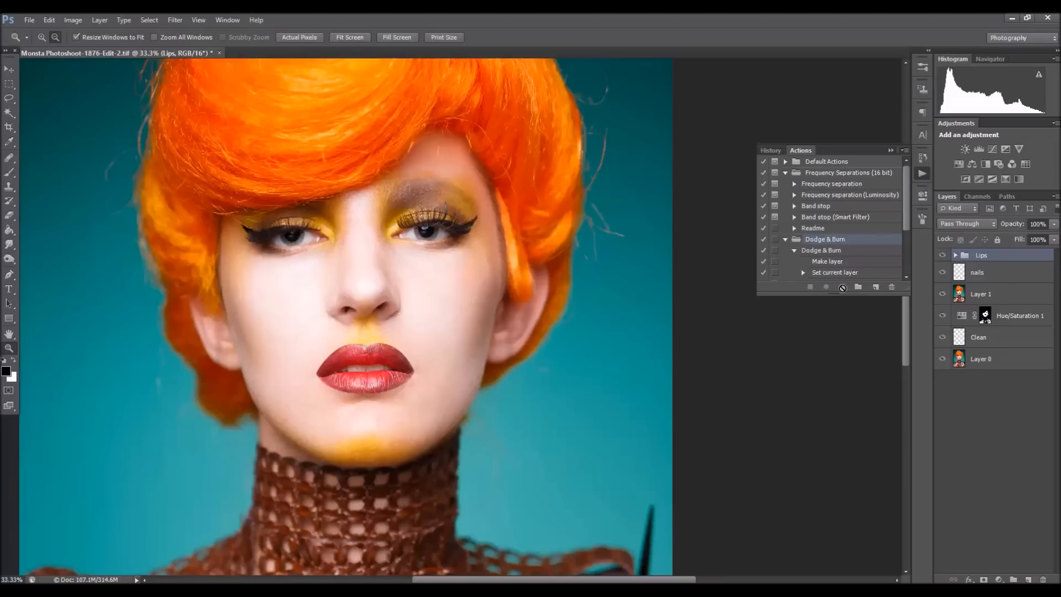
{"action": "left_click", "coordinate": [786, 239]}
{"action": "left_click", "coordinate": [785, 239]}
{"action": "left_click", "coordinate": [795, 250]}
{"action": "left_click", "coordinate": [822, 251]}
{"action": "left_click", "coordinate": [842, 286]}
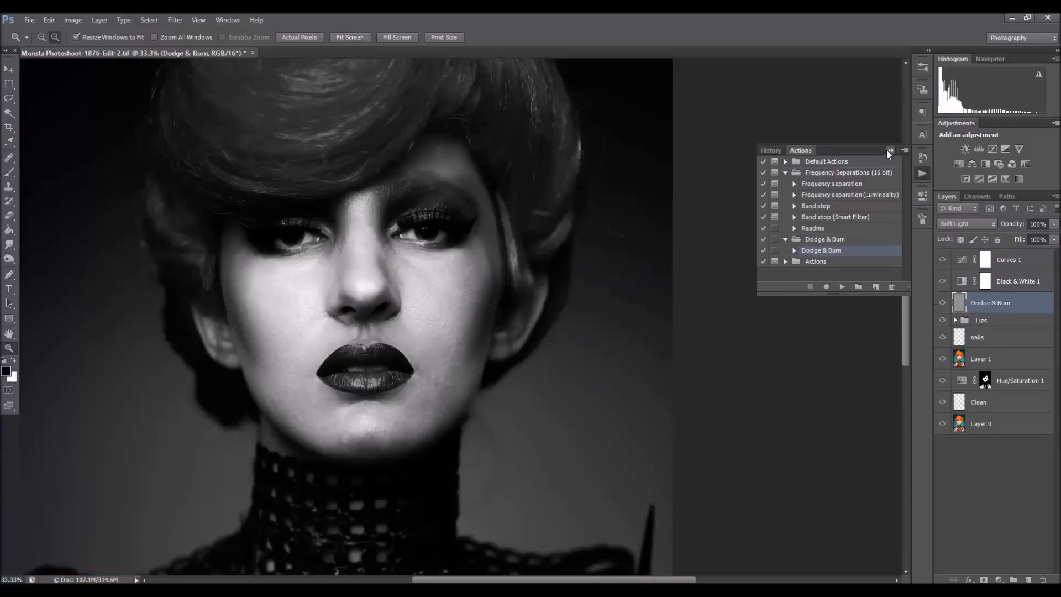
{"action": "left_click", "coordinate": [890, 151]}
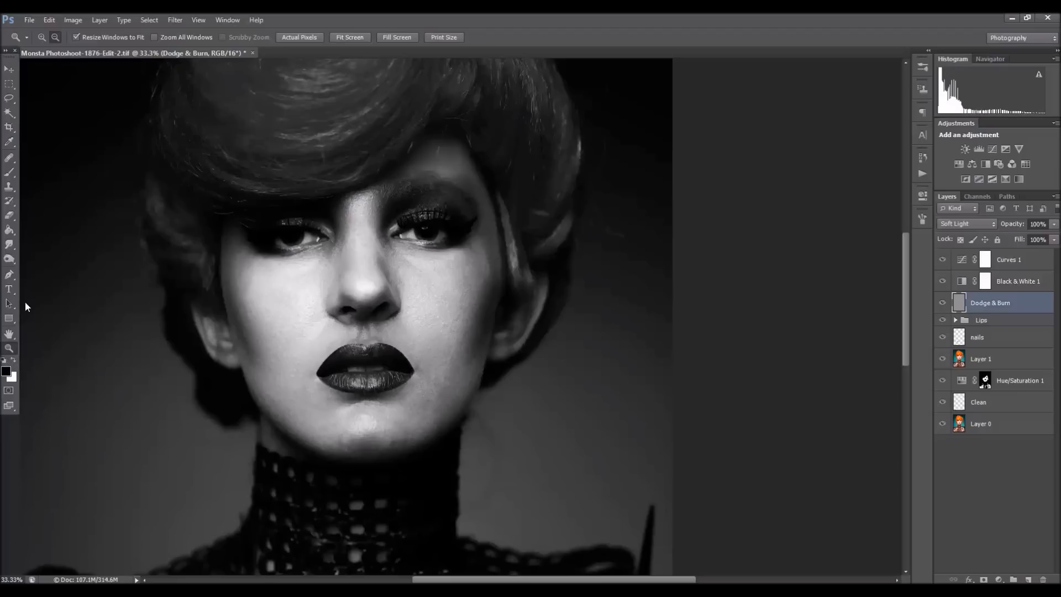
Switch to the Brush tool and set its flow to 1% and its opacity to 53%
{"action": "left_click", "coordinate": [10, 173]}
{"action": "left_click", "coordinate": [315, 37]}
{"action": "left_click_drag", "start_coordinate": [317, 51], "coordinate": [249, 58]}
{"action": "left_click", "coordinate": [239, 37]}
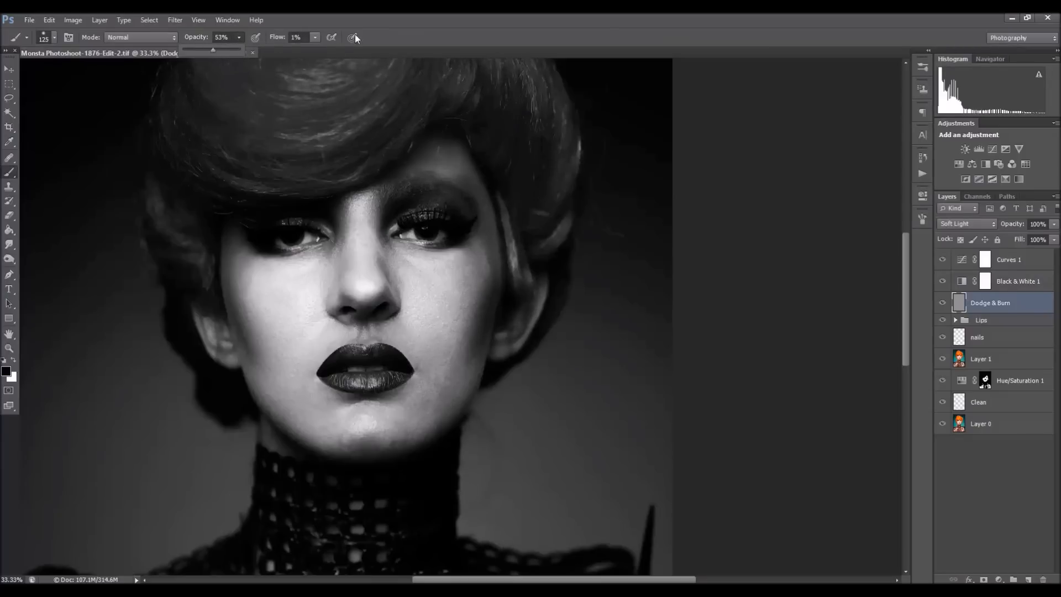
Burn small bright patches along the nose bridge on the Dodge & Burn layer with a 15 px black brush
{"action": "left_click", "coordinate": [9, 348]}
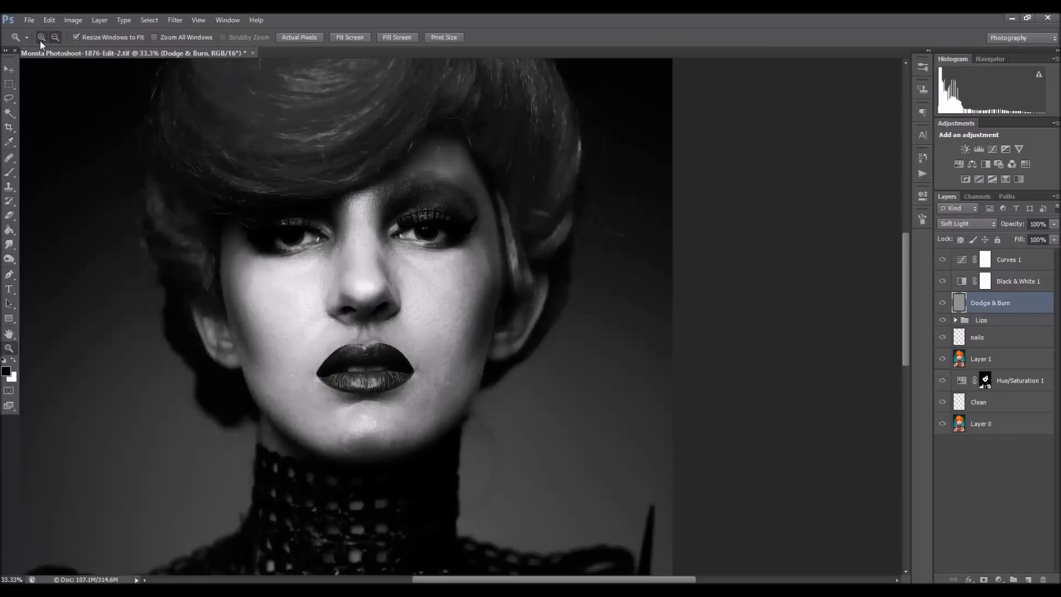
{"action": "left_click", "coordinate": [357, 276]}
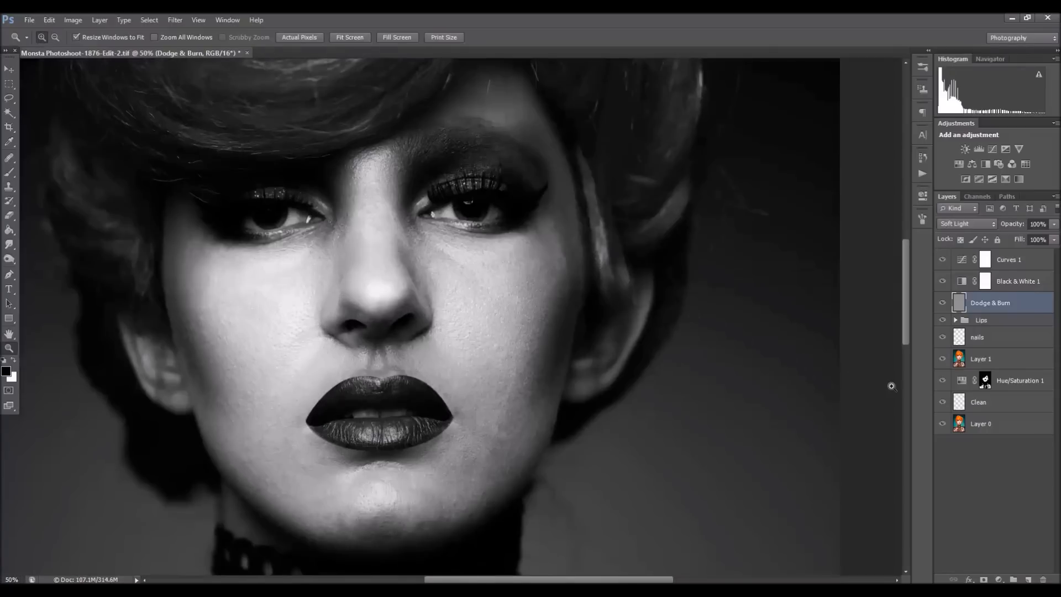
{"action": "left_click_drag", "start_coordinate": [909, 328], "coordinate": [910, 320]}
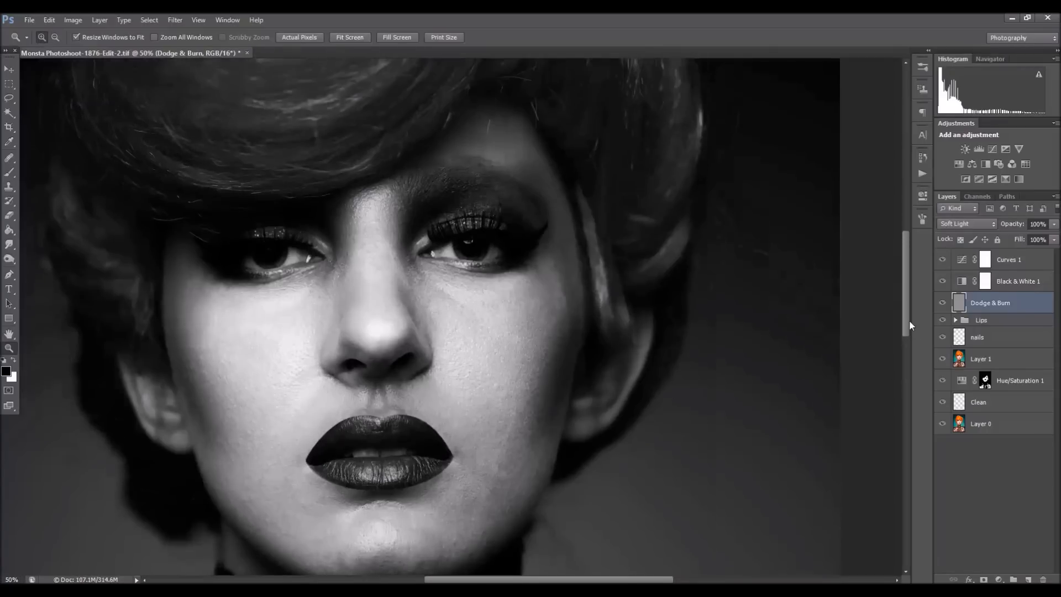
{"action": "left_click", "coordinate": [9, 171]}
{"action": "key", "text": "bracketleft"}
{"action": "key", "text": "bracketleft"}
{"action": "key", "text": "bracketleft"}
{"action": "key", "text": "bracketleft"}
{"action": "key", "text": "bracketleft"}
{"action": "key", "text": "bracketleft"}
{"action": "key", "text": "bracketleft"}
{"action": "key", "text": "bracketleft"}
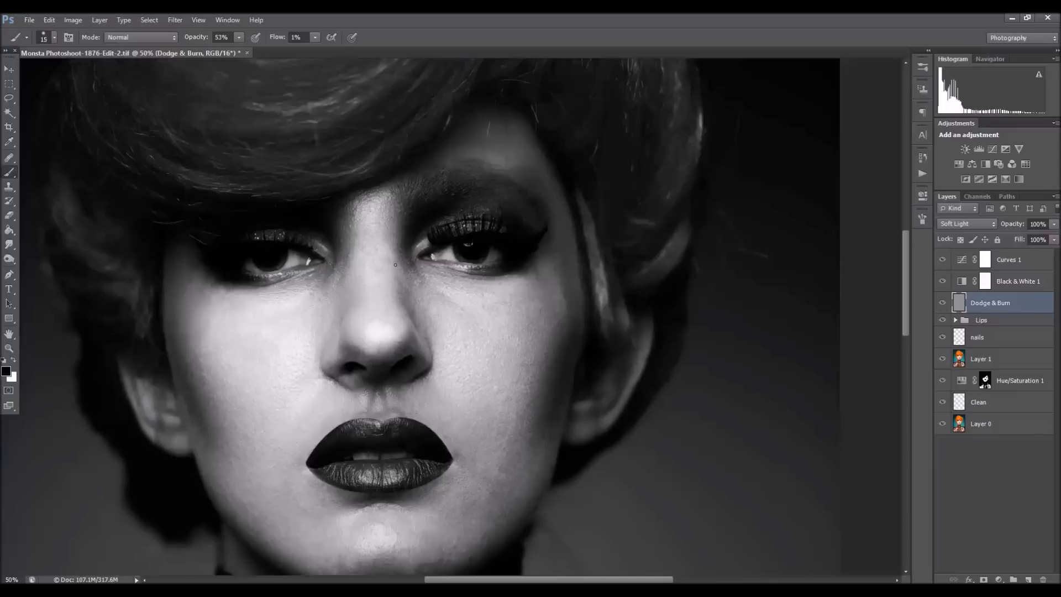
Raise the brush opacity to 79% and burn the shaded side of the nose in black, enlarging the brush to 80 px
{"action": "left_click_drag", "start_coordinate": [249, 49], "coordinate": [254, 49]}
{"action": "key", "text": "bracketright"}
{"action": "key", "text": "bracketright"}
{"action": "key", "text": "bracketright"}
{"action": "key", "text": "bracketright"}
{"action": "key", "text": "bracketright"}
{"action": "key", "text": "bracketleft"}
{"action": "key", "text": "bracketleft"}
{"action": "key", "text": "bracketleft"}
{"action": "key", "text": "bracketleft"}
{"action": "key", "text": "bracketleft"}
{"action": "key", "text": "bracketright"}
{"action": "key", "text": "bracketright"}
{"action": "key", "text": "bracketright"}
{"action": "key", "text": "bracketright"}
{"action": "key", "text": "bracketright"}
{"action": "key", "text": "bracketright"}
{"action": "key", "text": "bracketright"}
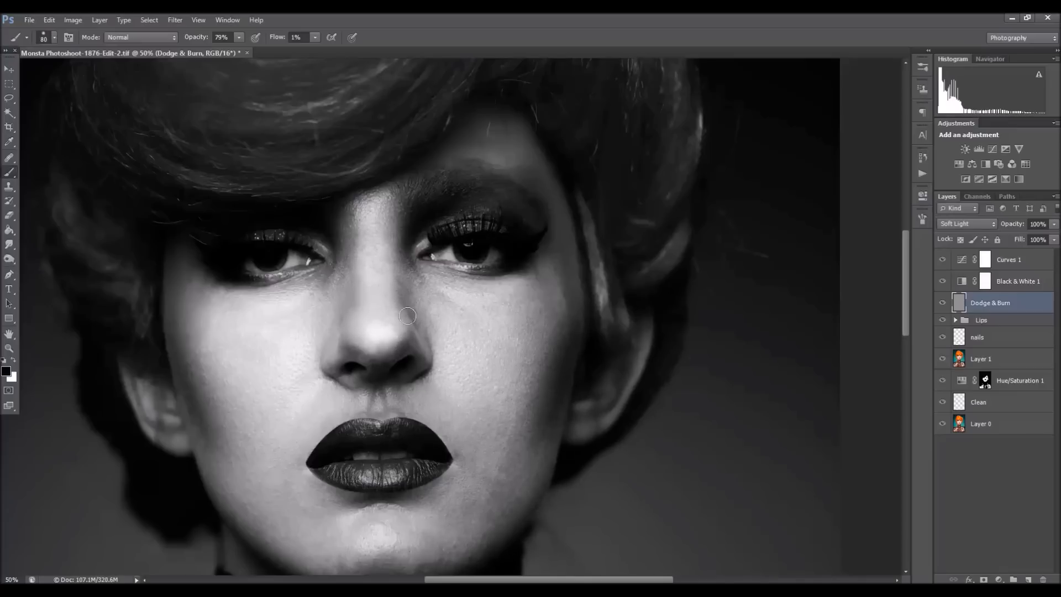
Refine the nose shading with a smaller black brush and compare the Dodge & Burn layer hidden and shown
{"action": "key", "text": "bracketleft"}
{"action": "key", "text": "bracketleft"}
{"action": "key", "text": "bracketleft"}
{"action": "key", "text": "bracketleft"}
{"action": "key", "text": "bracketleft"}
{"action": "key", "text": "bracketleft"}
{"action": "key", "text": "bracketright"}
{"action": "key", "text": "bracketright"}
{"action": "left_click", "coordinate": [943, 303]}
{"action": "left_click", "coordinate": [943, 303]}
Burn the edge of the nose tip and nostril with a black brush of about 40 px
{"action": "key", "text": "bracketright"}
{"action": "key", "text": "bracketright"}
{"action": "key", "text": "bracketright"}
{"action": "key", "text": "bracketright"}
{"action": "key", "text": "bracketleft"}
{"action": "key", "text": "bracketleft"}
{"action": "key", "text": "bracketleft"}
{"action": "key", "text": "bracketleft"}
{"action": "key", "text": "bracketright"}
{"action": "key", "text": "bracketleft"}
{"action": "key", "text": "bracketleft"}
{"action": "key", "text": "bracketleft"}
{"action": "key", "text": "bracketleft"}
{"action": "key", "text": "bracketleft"}
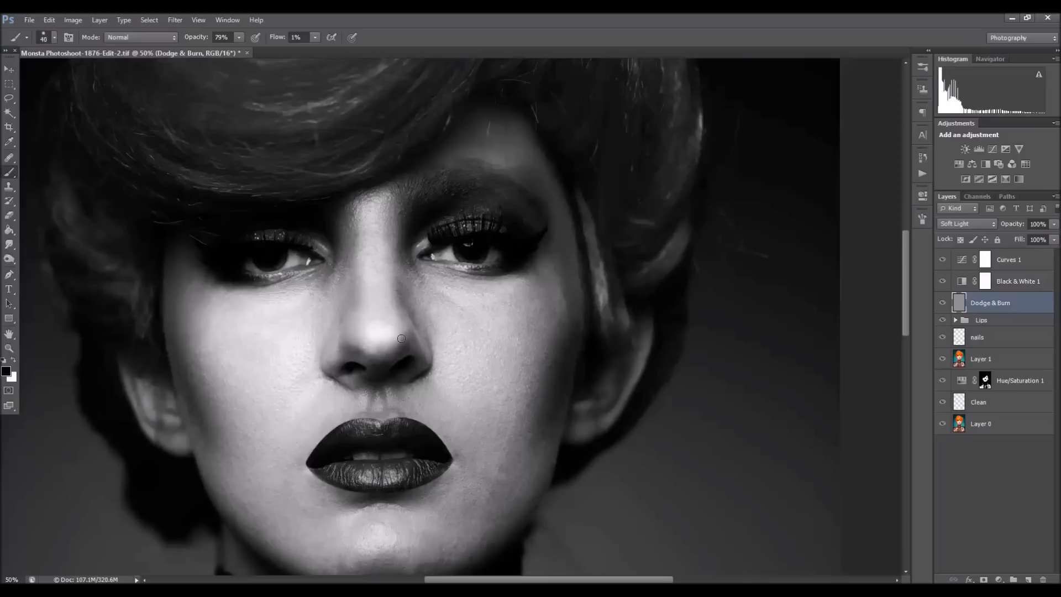
{"action": "key", "text": "bracketright"}
{"action": "key", "text": "bracketright"}
{"action": "key", "text": "bracketright"}
{"action": "key", "text": "bracketleft"}
Switch the brush to white at 25 px and dodge the dark patches along the side of the nose
{"action": "key", "text": "x"}
{"action": "key", "text": "bracketleft"}
{"action": "key", "text": "bracketleft"}
{"action": "key", "text": "bracketleft"}
{"action": "key", "text": "bracketleft"}
{"action": "key", "text": "bracketright"}
{"action": "key", "text": "bracketleft"}
{"action": "key", "text": "bracketleft"}
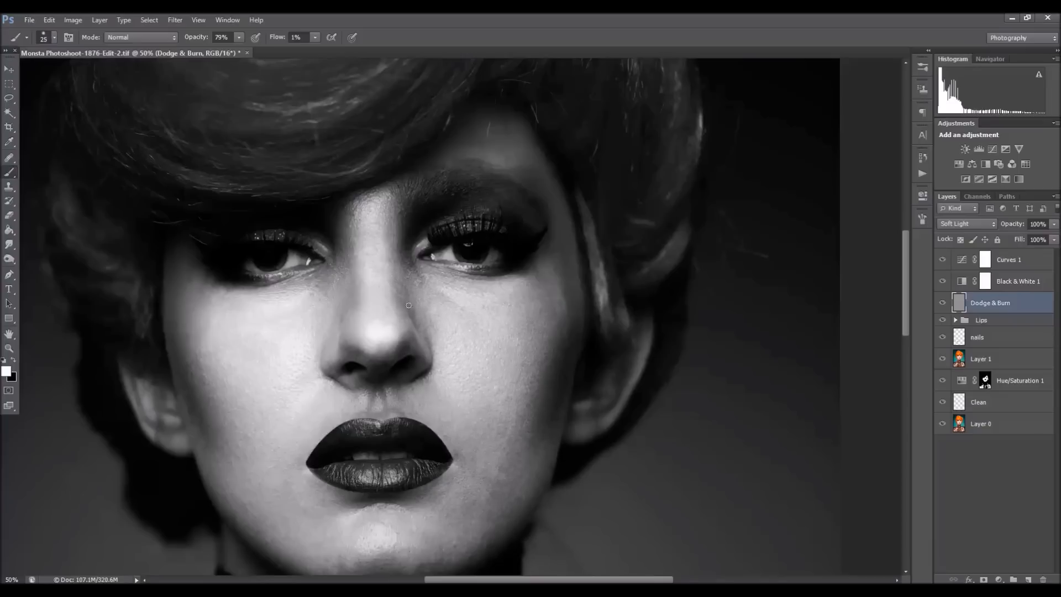
{"action": "key", "text": "bracketleft"}
{"action": "key", "text": "x"}
{"action": "key", "text": "x"}
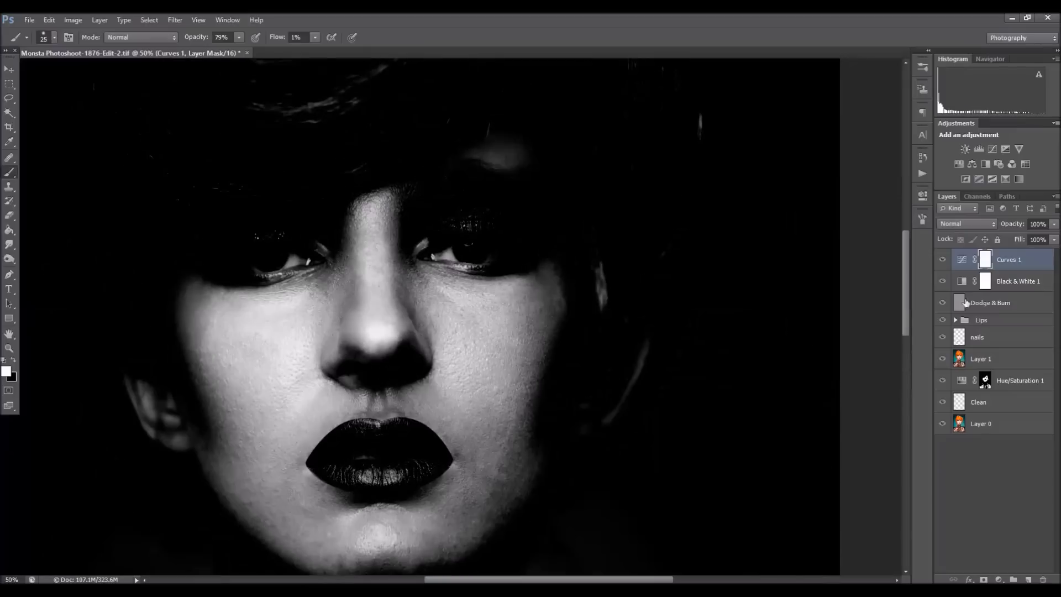
Even out the nose bridge and tip under the darker high-contrast preview, alternating white and black brushes of 15 to 30 px
{"action": "key", "text": "bracketleft"}
{"action": "key", "text": "bracketleft"}
{"action": "key", "text": "bracketleft"}
{"action": "key", "text": "bracketright"}
{"action": "key", "text": "bracketright"}
{"action": "key", "text": "bracketright"}
{"action": "key", "text": "bracketright"}
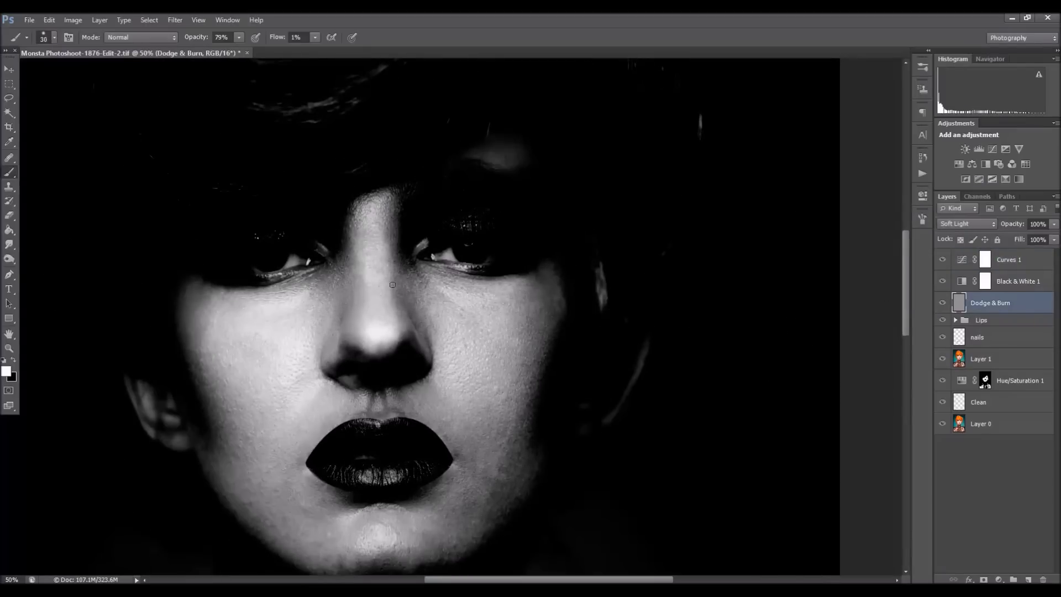
{"action": "key", "text": "x"}
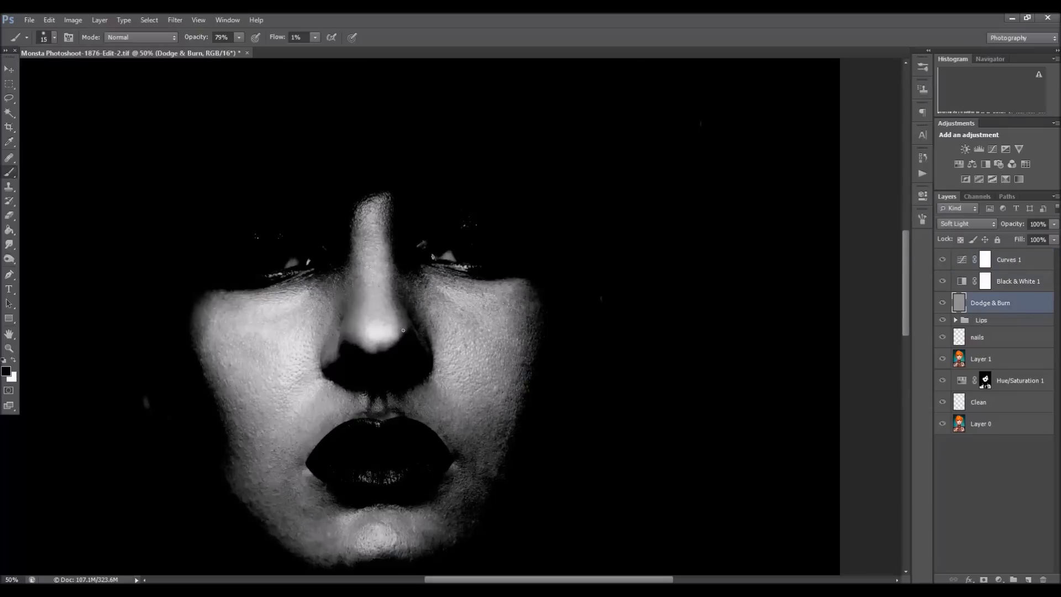
{"action": "key", "text": "x"}
{"action": "key", "text": "bracketleft"}
{"action": "key", "text": "bracketleft"}
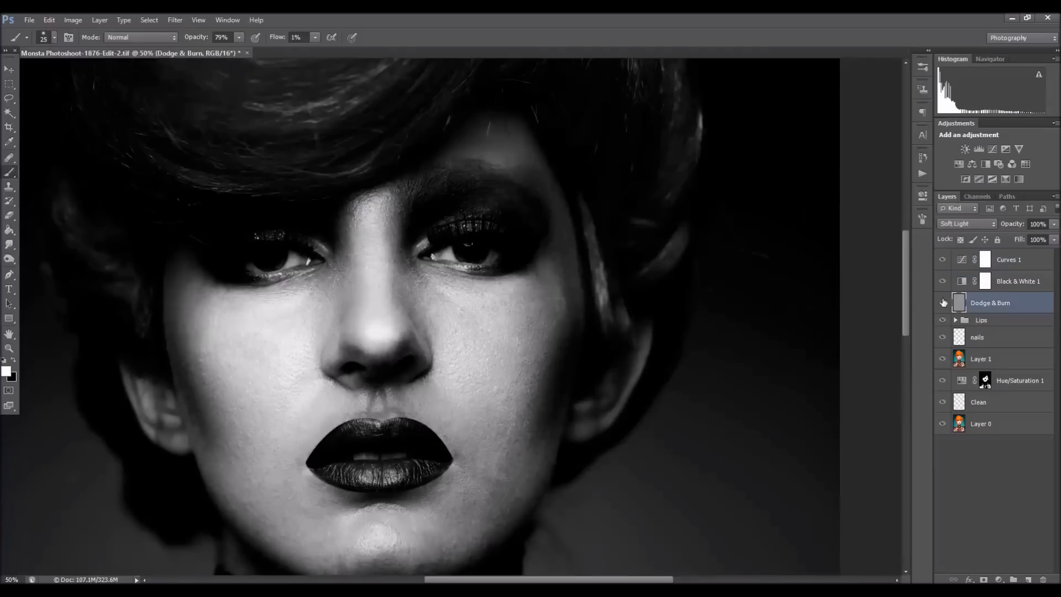
Dodge the dark patches on the chin and beside the corner of the mouth with a small white brush
{"action": "key", "text": "x"}
{"action": "left_click", "coordinate": [923, 219]}
{"action": "left_click", "coordinate": [730, 255]}
{"action": "left_click", "coordinate": [714, 313]}
{"action": "left_click", "coordinate": [922, 220]}
{"action": "key", "text": "["}
{"action": "key", "text": "["}
{"action": "key", "text": "bracketright"}
{"action": "key", "text": "x"}
{"action": "key", "text": "x"}
{"action": "key", "text": "bracketleft"}
{"action": "key", "text": "bracketright"}
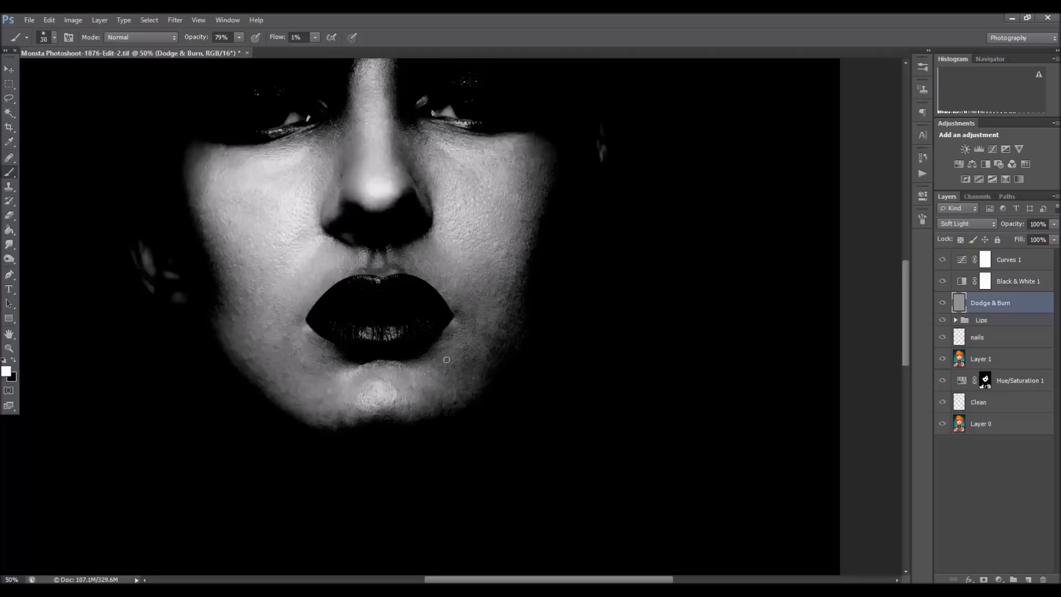
Dodge along the jawline from the chin up to the cheek and compare the Dodge & Burn layer hidden and shown
{"action": "key", "text": "bracketright"}
{"action": "mouse_move", "coordinate": [301, 410]}
{"action": "left_mouse_down"}
{"action": "mouse_move", "coordinate": [270, 381]}
{"action": "mouse_move", "coordinate": [237, 261]}
{"action": "left_mouse_up"}
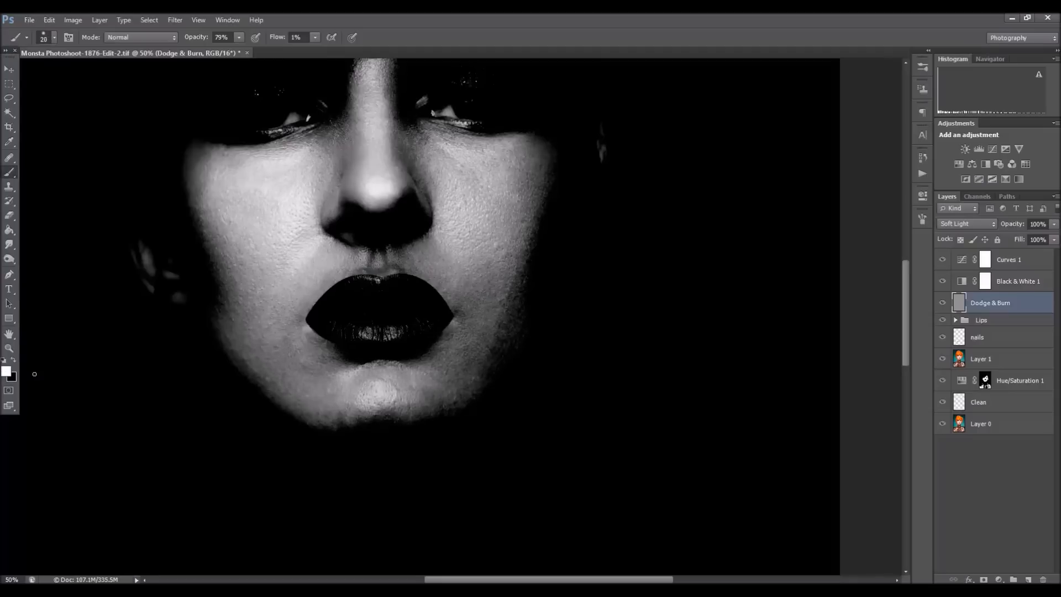
{"action": "left_click", "coordinate": [320, 457], "text": "alt"}
{"action": "left_click", "coordinate": [942, 303]}
{"action": "left_click", "coordinate": [943, 302]}
Touch up the skin below the lips with the white brush, check the whole picture at 16.7%, and switch the brush to black
{"action": "key", "text": "bracketleft"}
{"action": "key", "text": "bracketleft"}
{"action": "key", "text": "bracketleft"}
{"action": "key", "text": "bracketleft"}
{"action": "key", "text": "bracketleft"}
{"action": "key", "text": "bracketleft"}
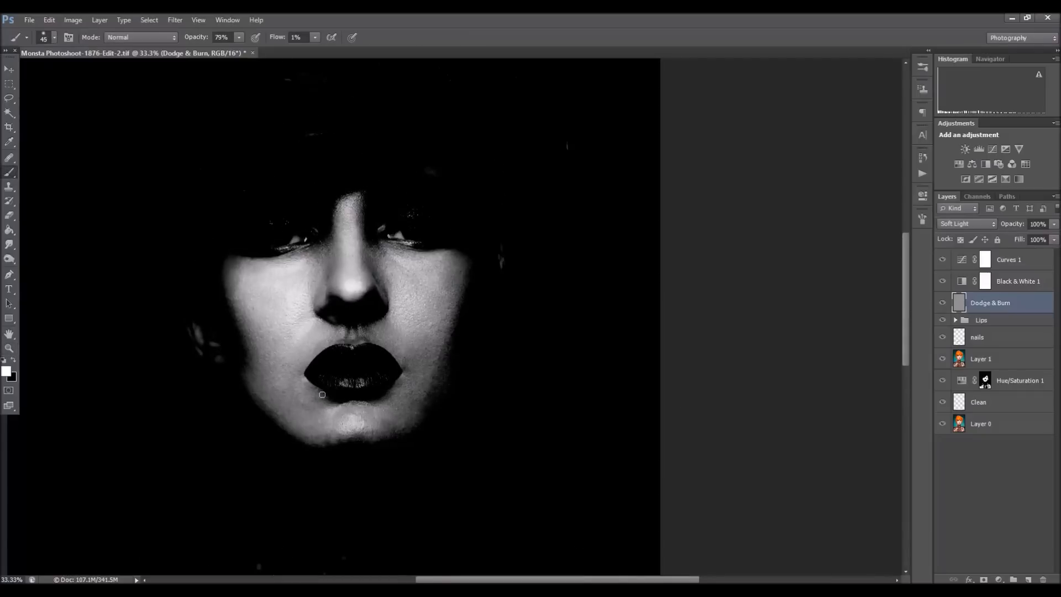
{"action": "key", "text": "z"}
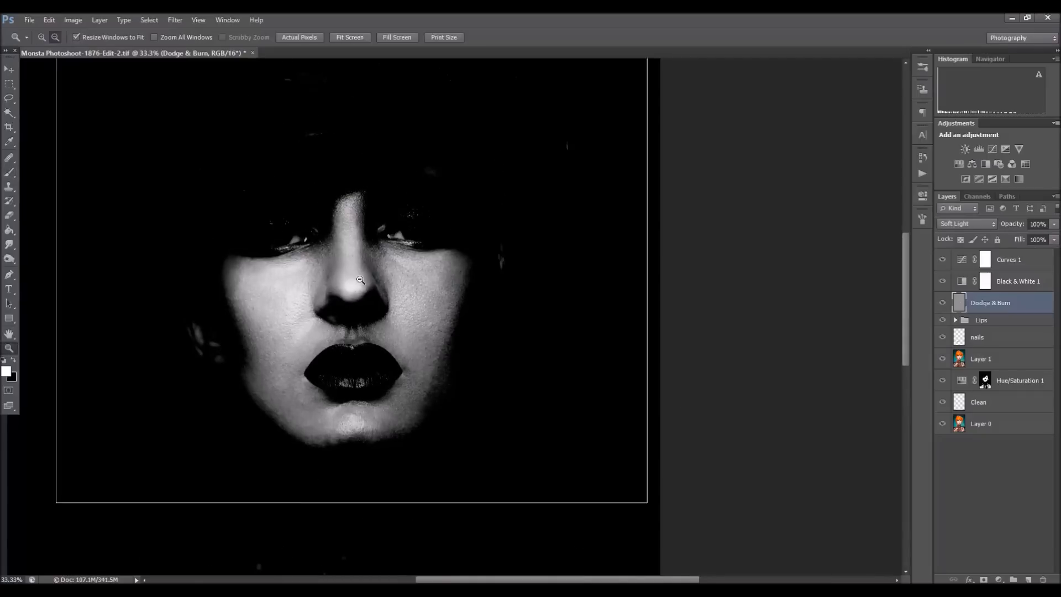
{"action": "left_click", "coordinate": [237, 192], "text": "alt"}
{"action": "key", "text": "x"}
{"action": "key", "text": "b"}
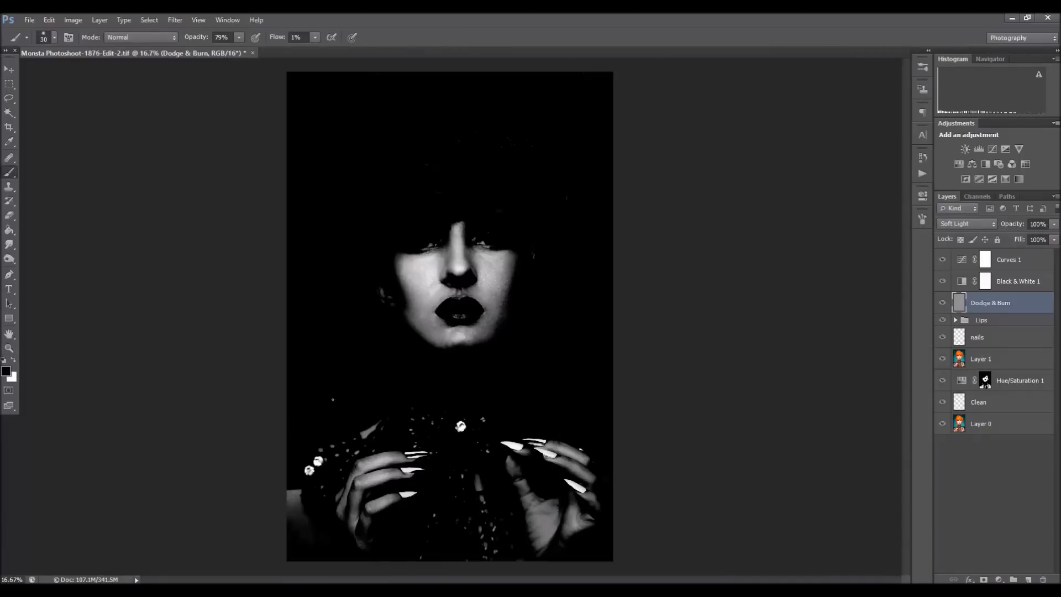
Even out the cheek and jaw texture beside the mouth at 100% zoom with a 10 px white brush
{"action": "key", "text": "z"}
{"action": "left_click_drag", "start_coordinate": [354, 282], "coordinate": [508, 370]}
{"action": "key", "text": "b"}
{"action": "key", "text": "x"}
{"action": "key", "text": "bracketleft"}
{"action": "key", "text": "bracketleft"}
{"action": "key", "text": "bracketleft"}
{"action": "key", "text": "bracketleft"}
{"action": "key", "text": "bracketleft"}
{"action": "key", "text": "bracketleft"}
{"action": "mouse_move", "coordinate": [447, 216]}
{"action": "left_mouse_down"}
{"action": "mouse_move", "coordinate": [467, 241]}
{"action": "mouse_move", "coordinate": [457, 242]}
{"action": "left_mouse_up"}
{"action": "key", "text": "x"}
{"action": "key", "text": "x"}
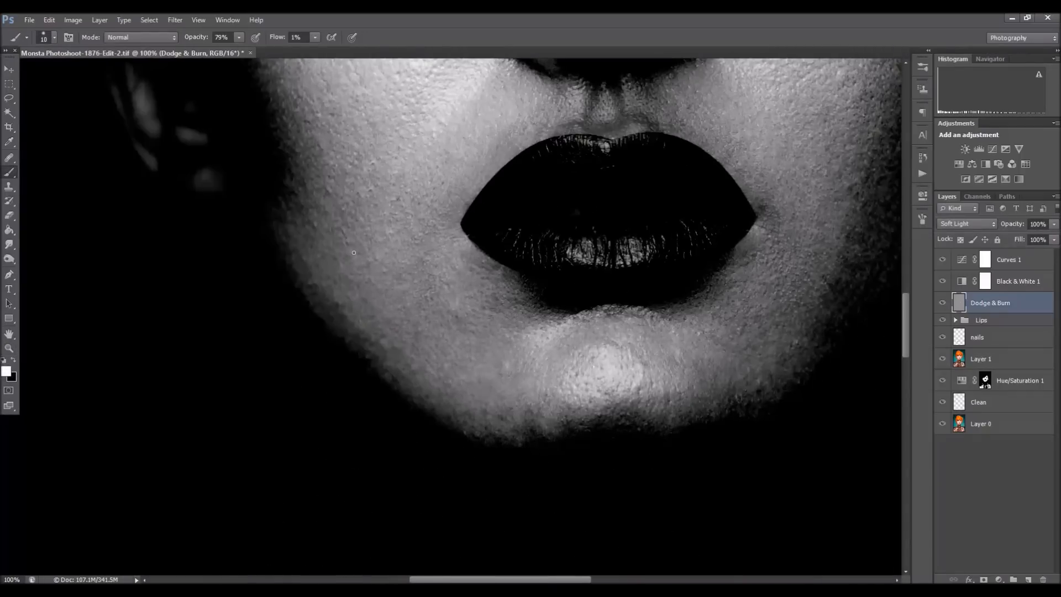
Dodge the dark patches around the opposite lip corner and cheek in white, and check the face at 25% zoom
{"action": "key", "text": "bracketright"}
{"action": "key", "text": "bracketright"}
{"action": "key", "text": "bracketright"}
{"action": "key", "text": "bracketright"}
{"action": "key", "text": "bracketright"}
{"action": "left_click_drag", "start_coordinate": [761, 204], "coordinate": [602, 274]}
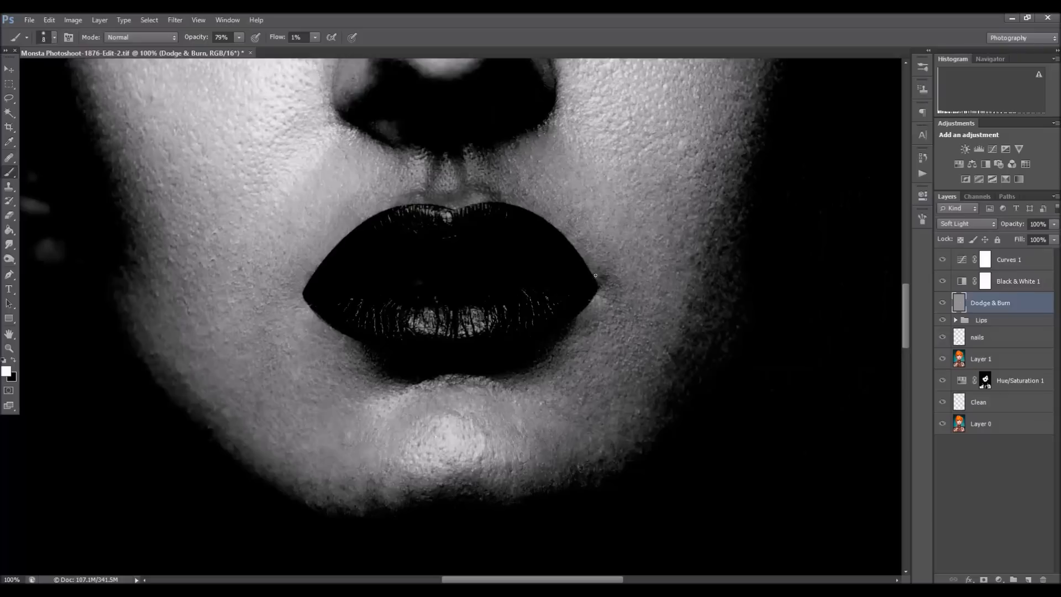
{"action": "key", "text": "bracketleft"}
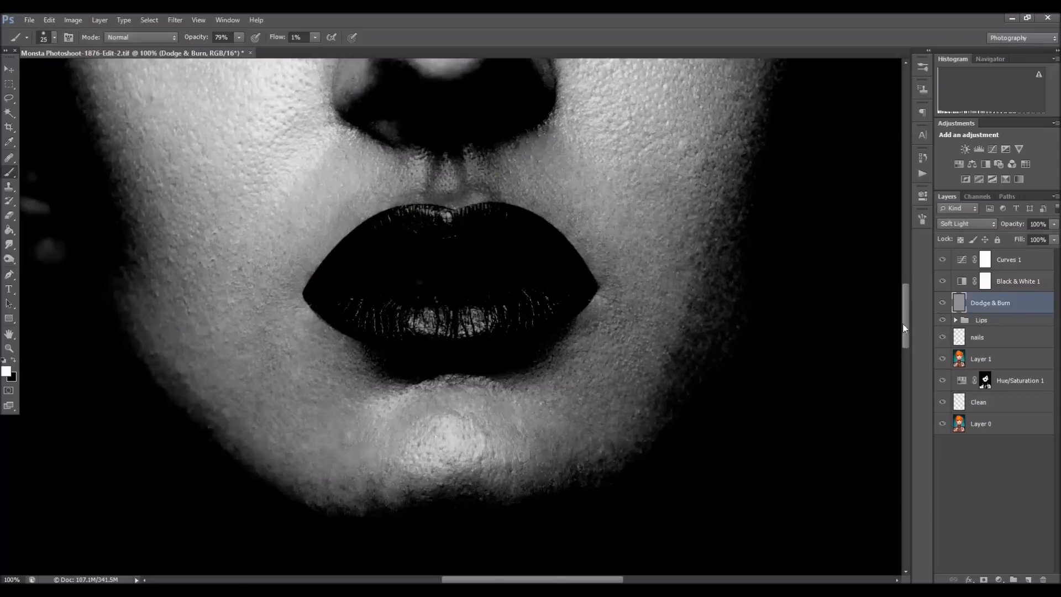
{"action": "left_click_drag", "start_coordinate": [906, 328], "coordinate": [905, 296]}
{"action": "left_click", "coordinate": [438, 241], "text": "alt"}
{"action": "left_click", "coordinate": [438, 241], "text": "alt"}
{"action": "left_click", "coordinate": [439, 241], "text": "alt"}
{"action": "left_click", "coordinate": [438, 241], "text": "alt"}
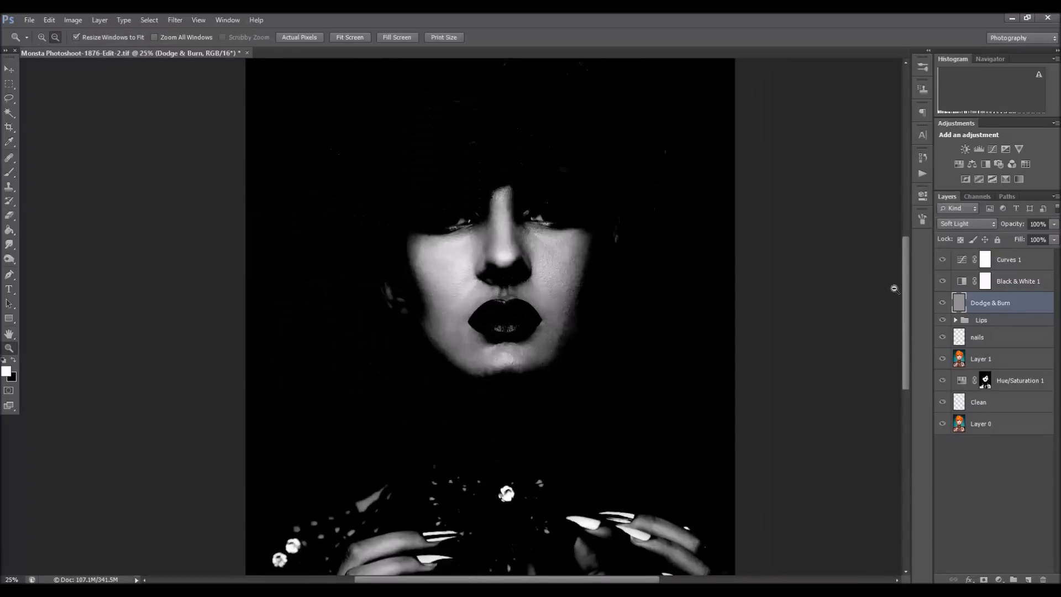
Prepare a 35 px white brush for further dodging with the whole picture in view at 16.7%
{"action": "left_click", "coordinate": [575, 310], "text": "alt"}
{"action": "left_click", "coordinate": [9, 172]}
{"action": "key", "text": "x"}
{"action": "key", "text": "bracketleft"}
{"action": "key", "text": "bracketleft"}
{"action": "key", "text": "bracketleft"}
{"action": "key", "text": "bracketleft"}
{"action": "key", "text": "bracketleft"}
{"action": "key", "text": "bracketleft"}
{"action": "key", "text": "bracketleft"}
{"action": "key", "text": "bracketleft"}
{"action": "key", "text": "x"}
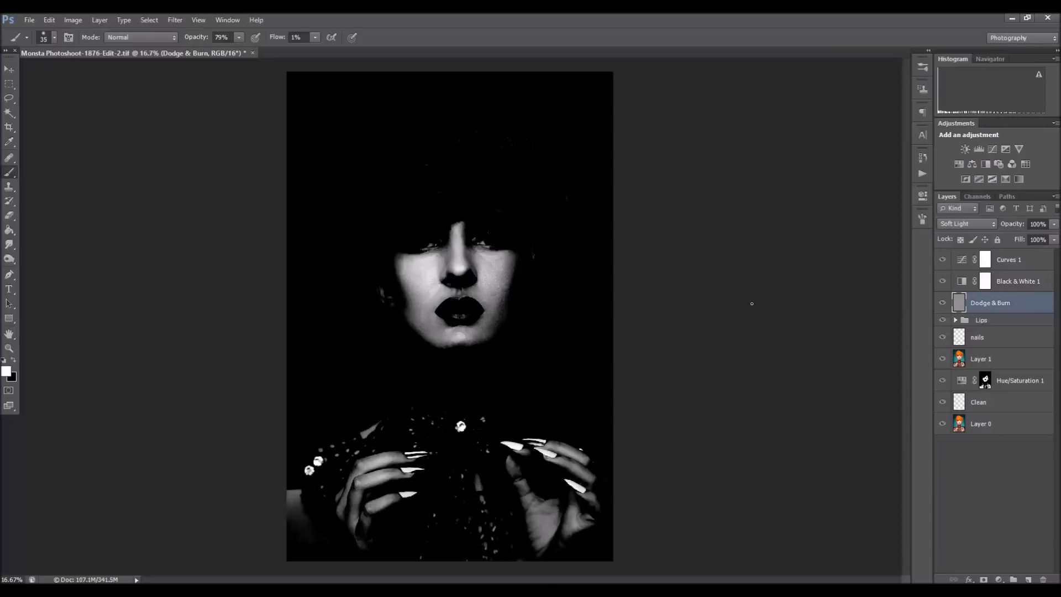
Hide the Curves 1 and Black & White 1 layers and compare the colour portrait with and without the Dodge & Burn layer
{"action": "left_click", "coordinate": [944, 304]}
{"action": "left_click", "coordinate": [945, 305]}
{"action": "left_click", "coordinate": [943, 260]}
{"action": "left_click", "coordinate": [943, 281]}
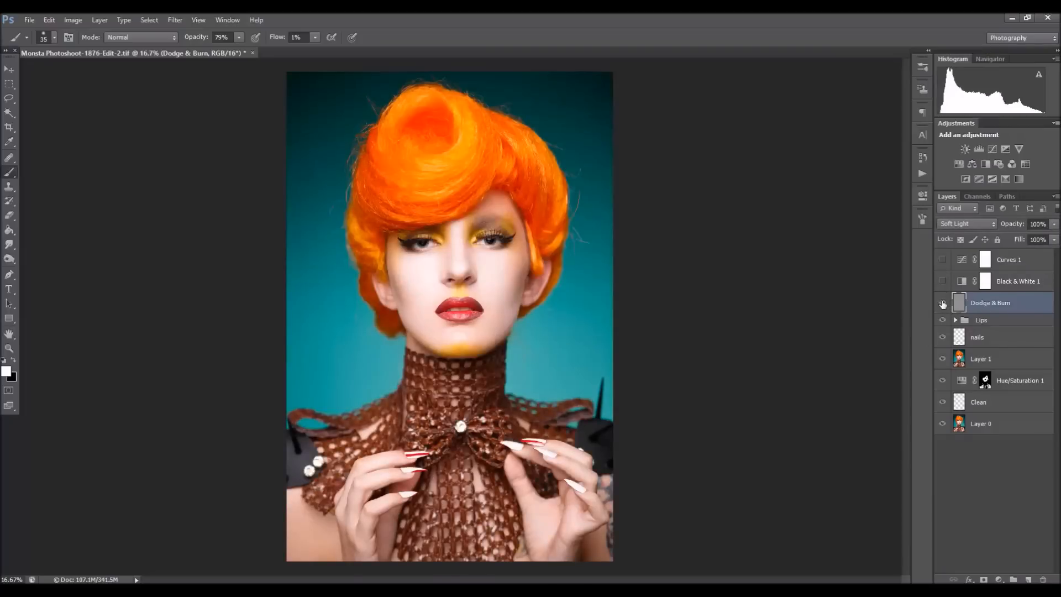
{"action": "left_click", "coordinate": [944, 304]}
{"action": "left_click", "coordinate": [944, 304]}
{"action": "left_click", "coordinate": [944, 304]}
{"action": "left_click", "coordinate": [943, 304]}
{"action": "left_click", "coordinate": [943, 304]}
{"action": "left_click", "coordinate": [949, 303]}
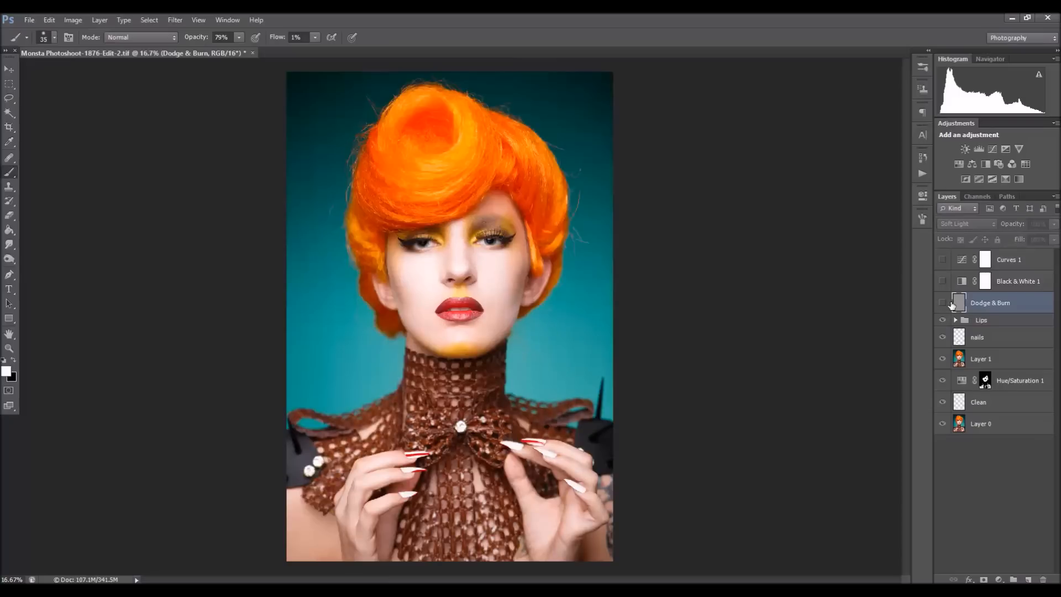
{"action": "left_click", "coordinate": [943, 303]}
{"action": "left_click", "coordinate": [944, 304]}
{"action": "left_click", "coordinate": [946, 305]}
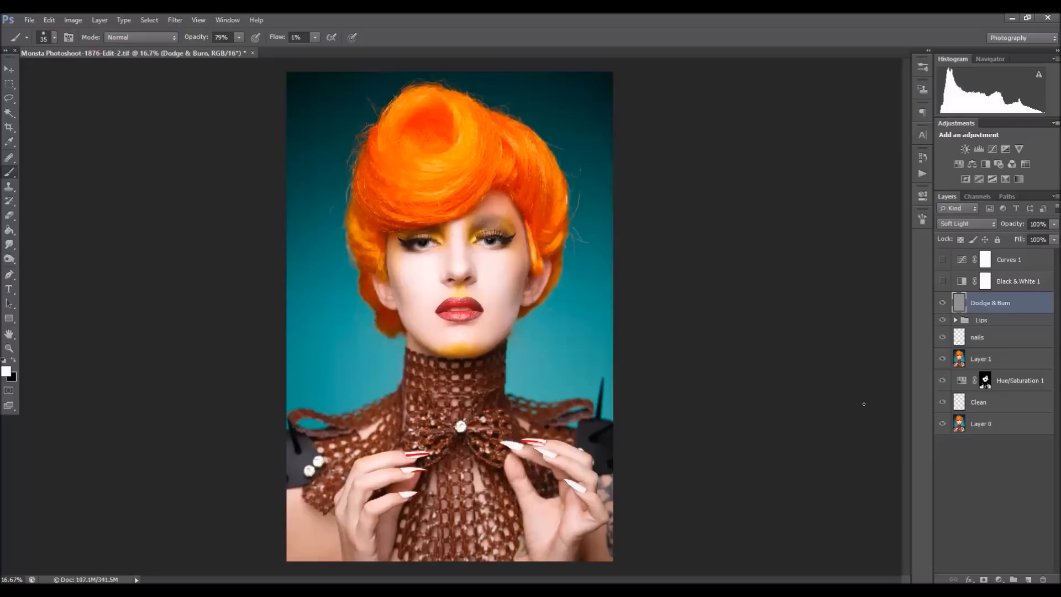
Compare the original Layer 0 on its own with the retouched layer stack
{"action": "left_click", "coordinate": [943, 424], "text": "alt"}
{"action": "left_click", "coordinate": [943, 424], "text": "alt"}
{"action": "left_click", "coordinate": [948, 425], "text": "alt"}
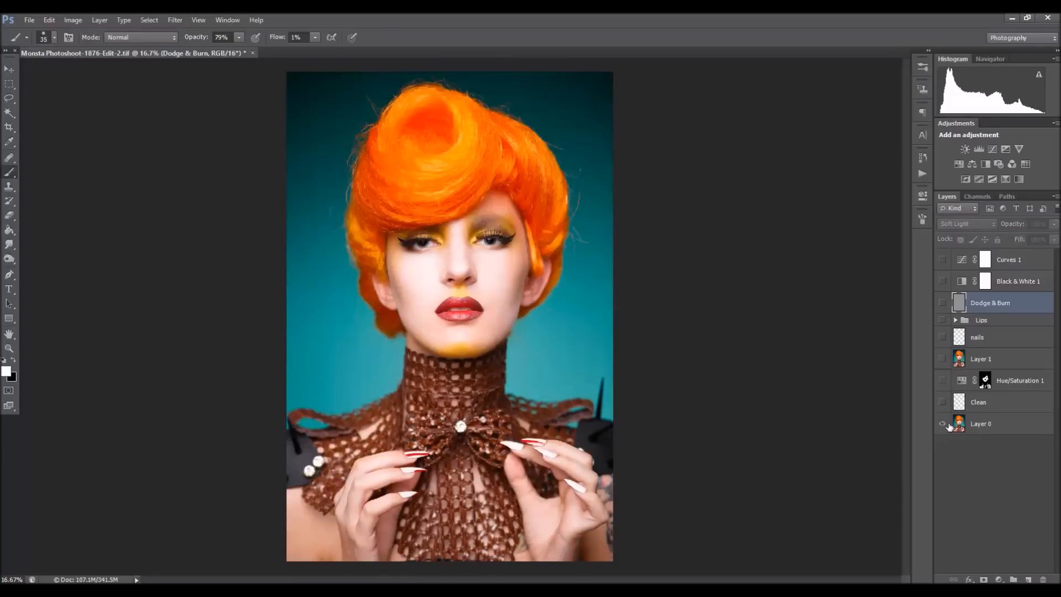
{"action": "left_click", "coordinate": [950, 425], "text": "alt"}
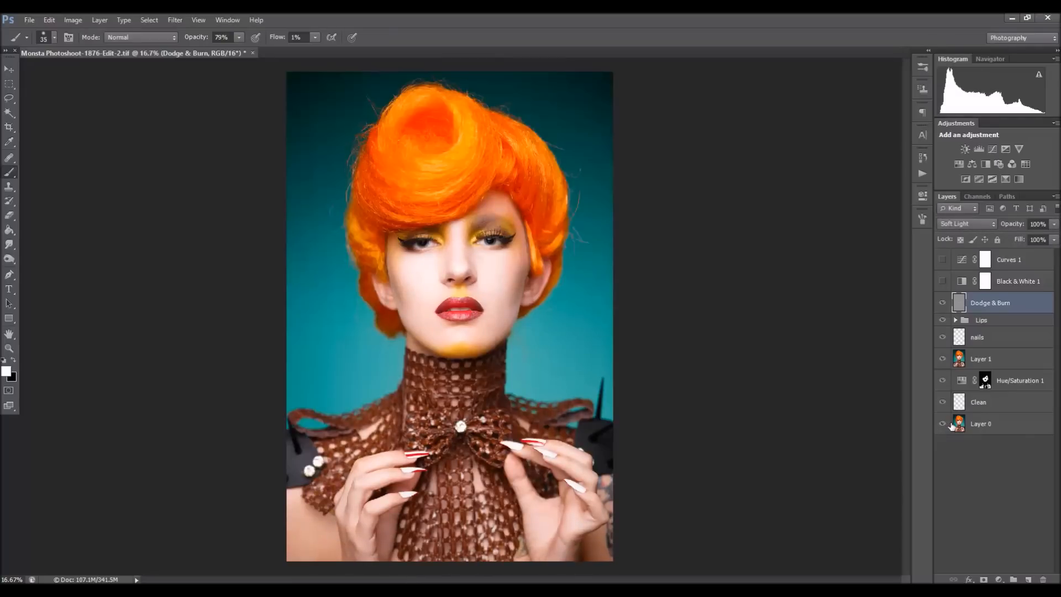
Recheck the Dodge & Burn layer off and on, and show the Black & White 1 and Curves 1 layers again
{"action": "left_click", "coordinate": [942, 302]}
{"action": "left_click", "coordinate": [944, 304]}
{"action": "left_click", "coordinate": [946, 304]}
{"action": "left_click", "coordinate": [948, 303]}
{"action": "left_click", "coordinate": [943, 281]}
{"action": "left_click", "coordinate": [944, 260]}
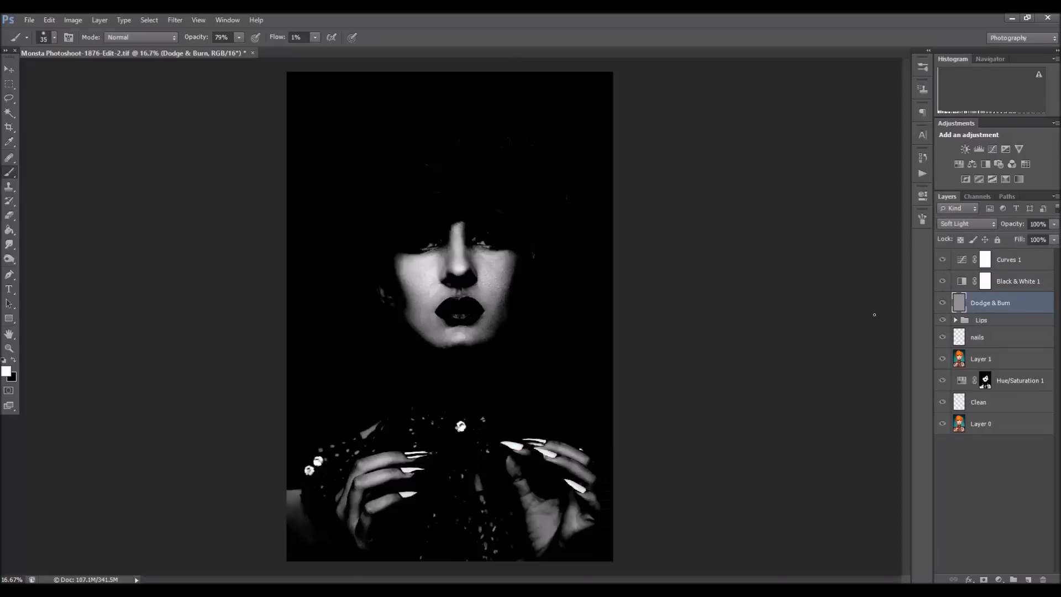
Refine the cheek tones at 25% zoom, starting with a 20 px black brush and returning to white
{"action": "left_click", "coordinate": [9, 348]}
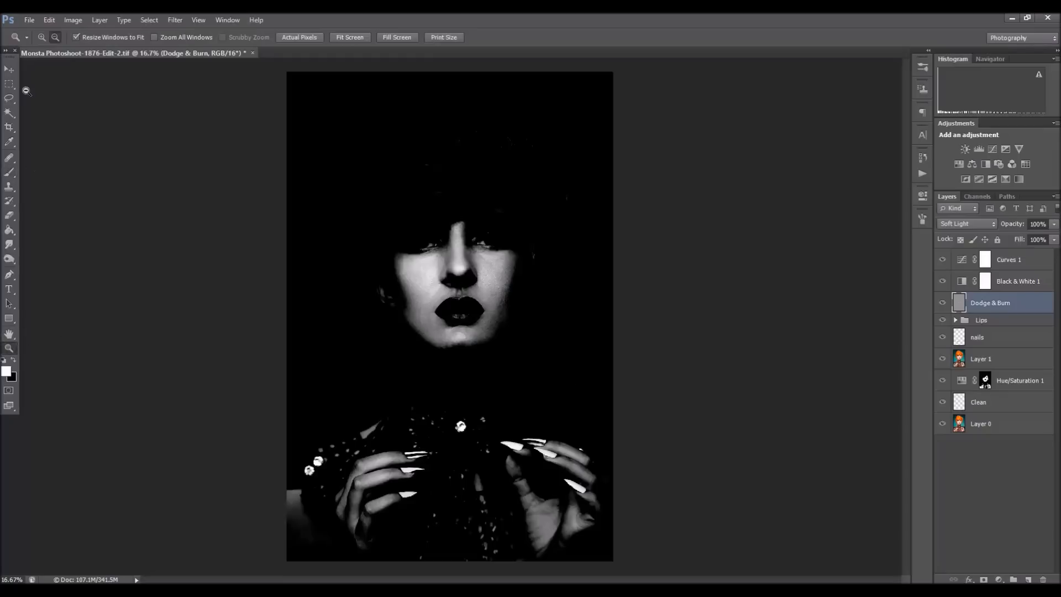
{"action": "left_click", "coordinate": [511, 305]}
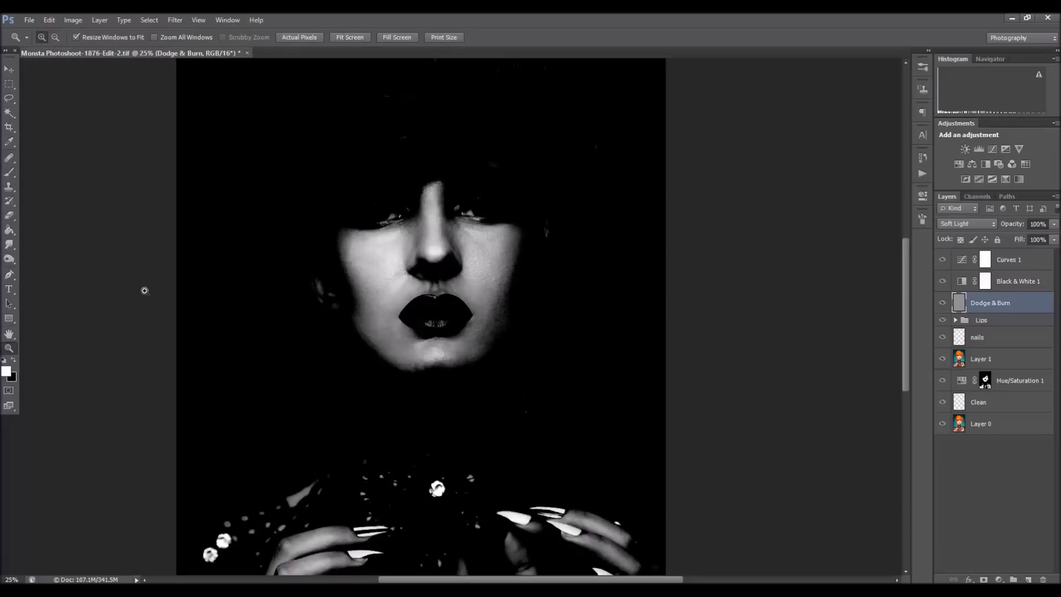
{"action": "left_click", "coordinate": [8, 172]}
{"action": "key", "text": "x"}
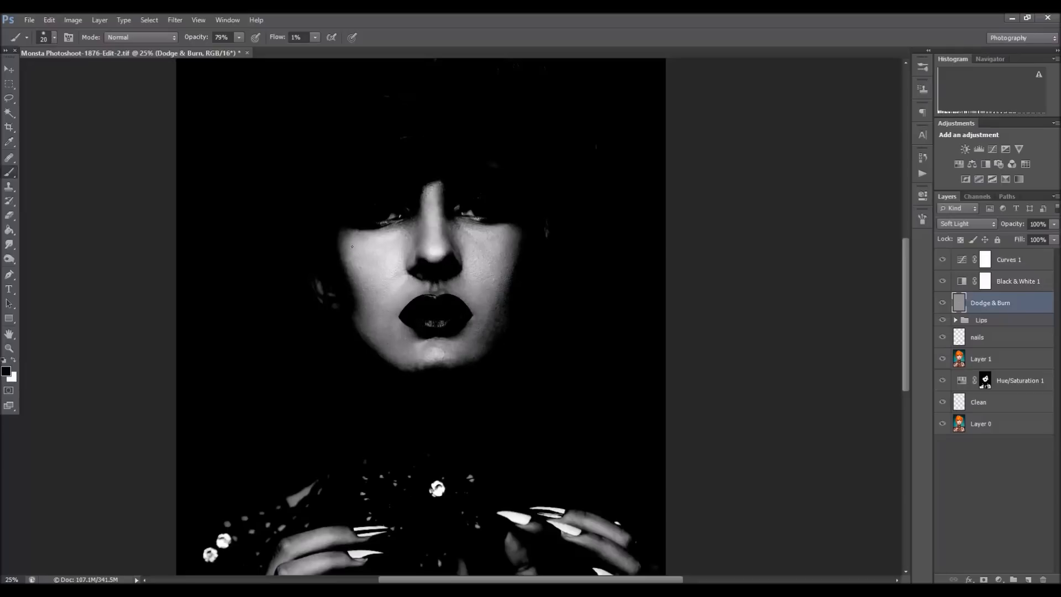
{"action": "key", "text": "bracketright"}
{"action": "key", "text": "x"}
{"action": "key", "text": "]"}
Dodge the uneven skin between the lip corner and the jaw at 66.7% zoom with a 20 px white brush
{"action": "left_click", "coordinate": [9, 348]}
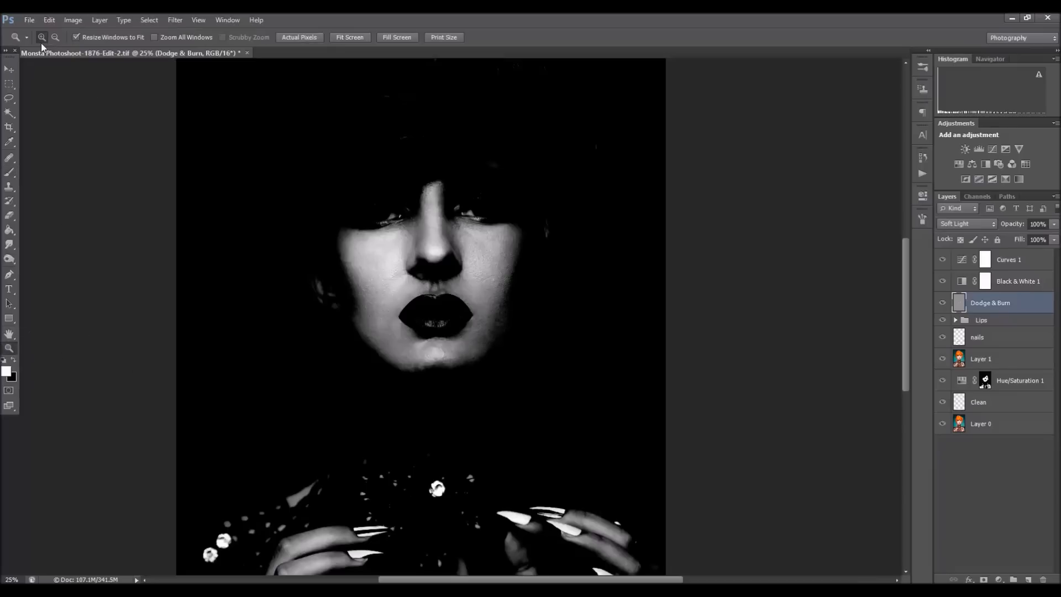
{"action": "left_click", "coordinate": [529, 330]}
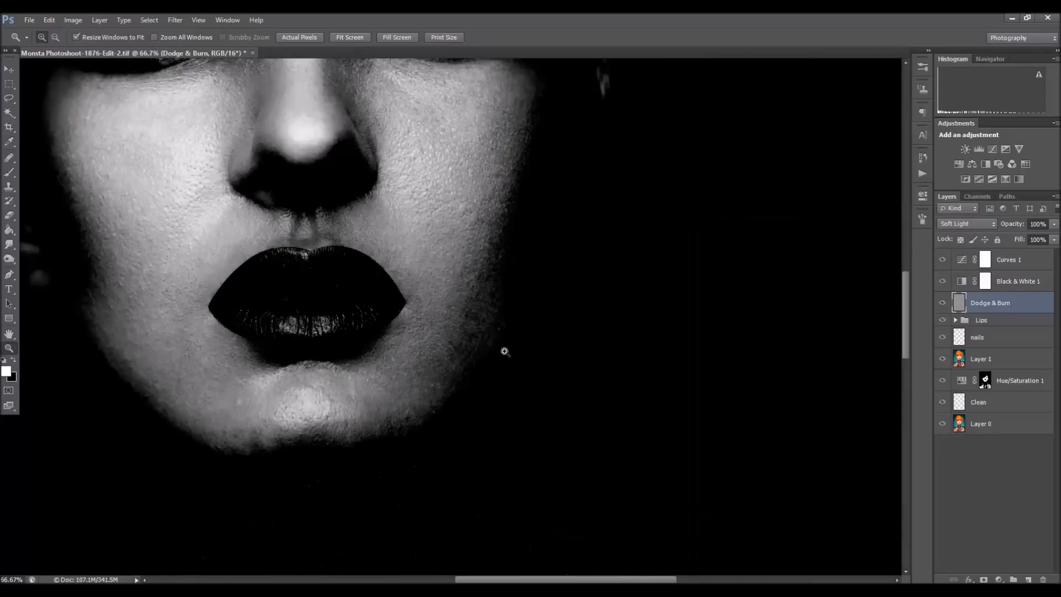
{"action": "key", "text": "b"}
{"action": "key", "text": "bracketright"}
{"action": "key", "text": "bracketright"}
{"action": "key", "text": "bracketright"}
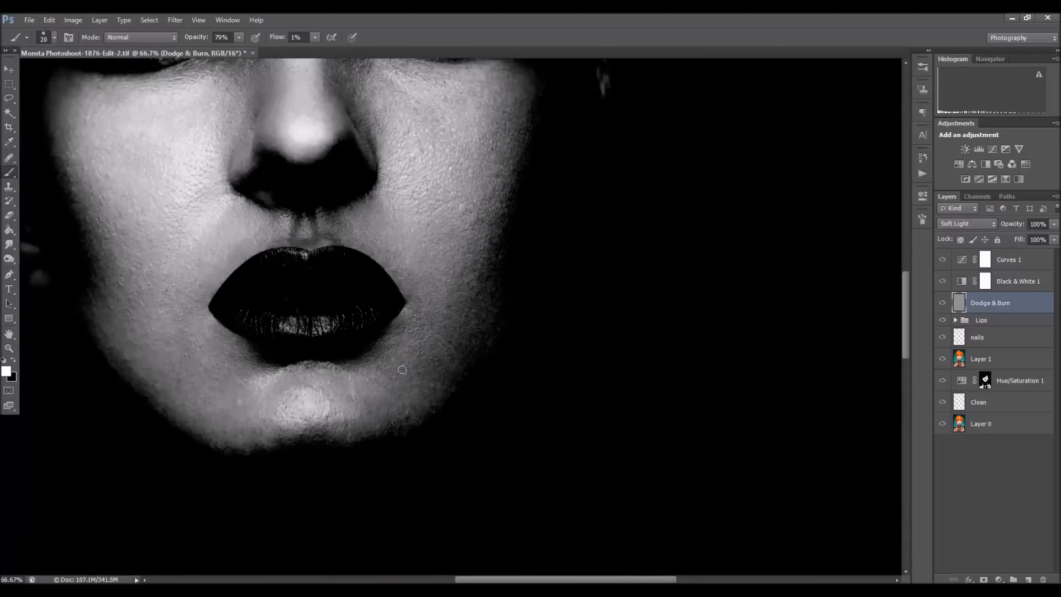
{"action": "key", "text": "bracketleft"}
{"action": "key", "text": "bracketleft"}
{"action": "key", "text": "bracketleft"}
Touch up the face in the 16.7% view with the white brush, enlarging it to 80 px
{"action": "key", "text": "z"}
{"action": "left_click", "coordinate": [244, 232], "text": "alt"}
{"action": "left_click", "coordinate": [243, 232], "text": "alt"}
{"action": "left_click", "coordinate": [244, 232], "text": "alt"}
{"action": "left_click", "coordinate": [244, 233], "text": "alt"}
{"action": "key", "text": "b"}
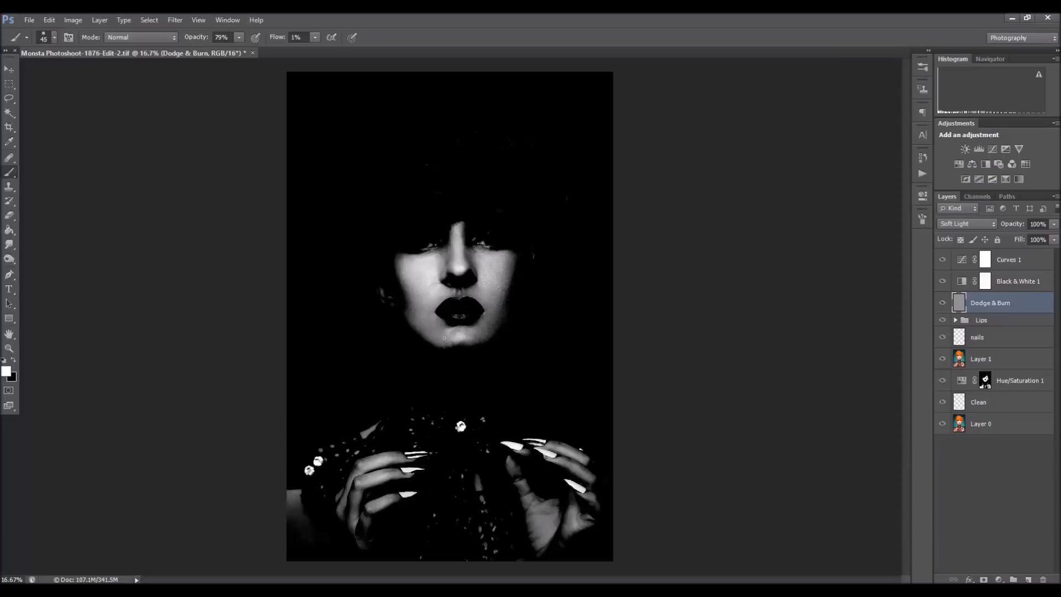
{"action": "key", "text": "bracketleft"}
{"action": "key", "text": "bracketleft"}
{"action": "key", "text": "bracketright"}
{"action": "key", "text": "bracketright"}
{"action": "key", "text": "bracketright"}
{"action": "key", "text": "bracketright"}
Hide Curves 1 and Black & White 1 and repeatedly compare the Dodge & Burn result before and after in colour
{"action": "left_click", "coordinate": [943, 259]}
{"action": "left_click", "coordinate": [942, 281]}
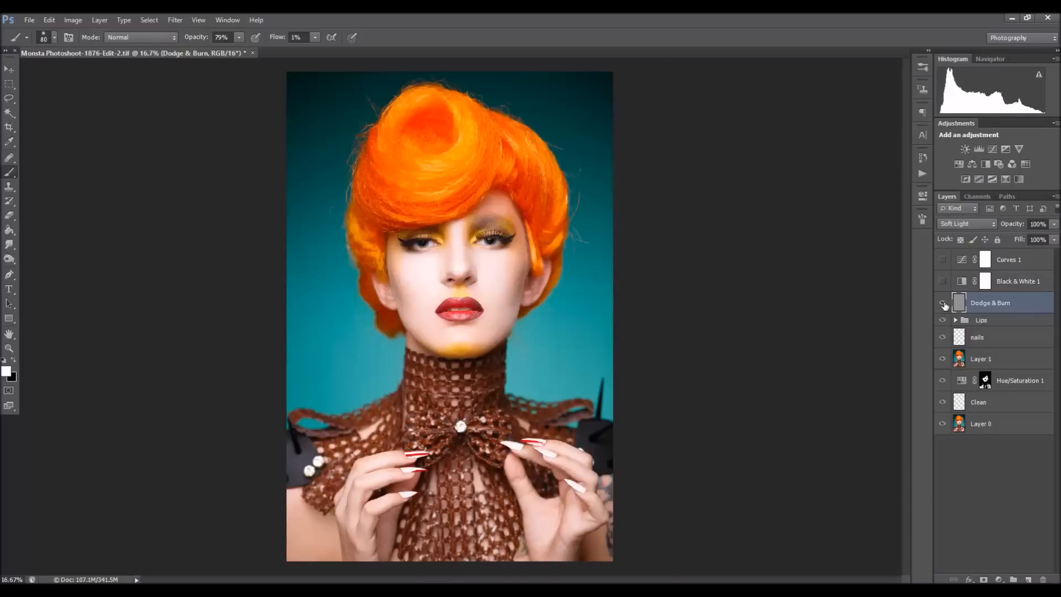
{"action": "left_click", "coordinate": [946, 302]}
{"action": "left_click", "coordinate": [944, 303]}
{"action": "left_click", "coordinate": [944, 303]}
{"action": "left_click", "coordinate": [944, 302]}
{"action": "key", "text": "bracketleft"}
{"action": "key", "text": "bracketright"}
{"action": "left_click", "coordinate": [943, 304]}
{"action": "left_click", "coordinate": [945, 304]}
{"action": "left_click", "coordinate": [949, 304]}
{"action": "left_click", "coordinate": [946, 305]}
{"action": "left_click", "coordinate": [946, 305]}
{"action": "left_click", "coordinate": [946, 305]}
{"action": "left_click", "coordinate": [946, 305]}
{"action": "left_click", "coordinate": [946, 305]}
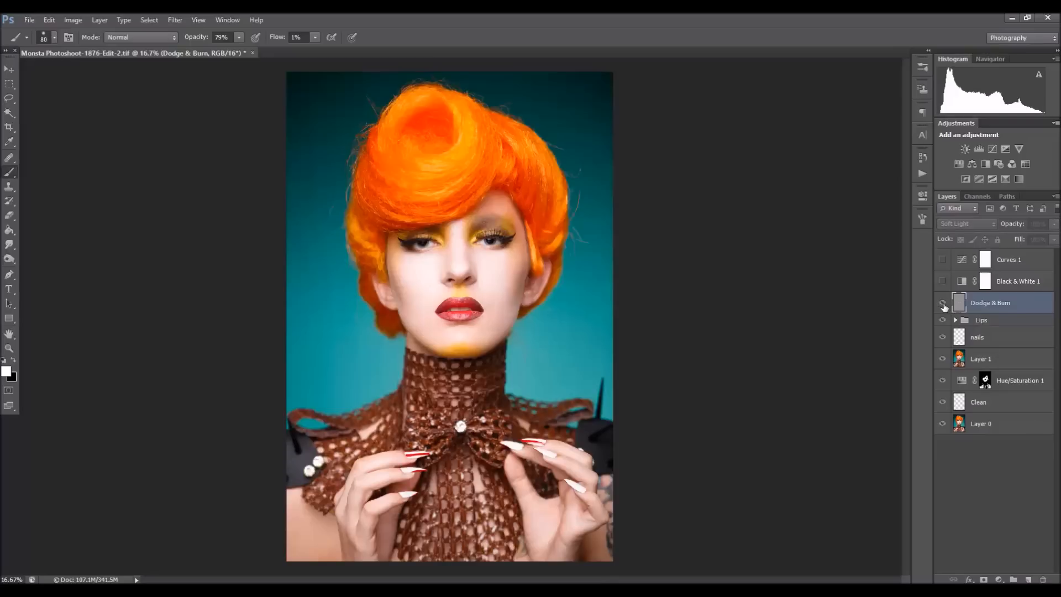
Reduce the brush to 45 px and compare the Dodge & Burn layer hidden and shown close-up around the lips and face
{"action": "key", "text": "bracketleft"}
{"action": "key", "text": "bracketleft"}
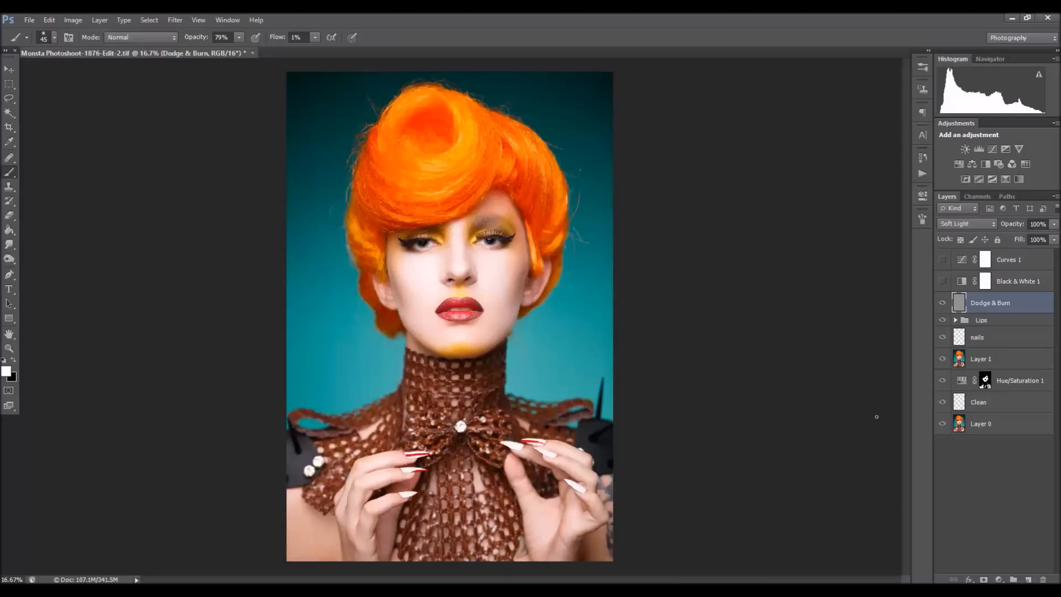
{"action": "left_click", "coordinate": [946, 306]}
{"action": "left_click", "coordinate": [945, 306]}
{"action": "key", "text": "z"}
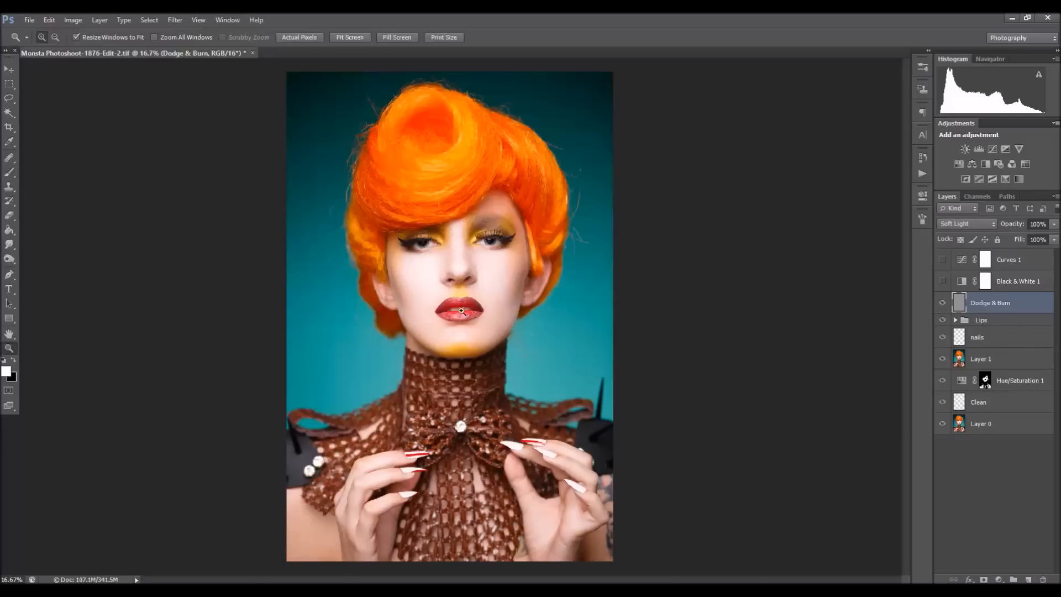
{"action": "double_click", "coordinate": [461, 315]}
{"action": "left_click", "coordinate": [944, 304]}
{"action": "left_click", "coordinate": [944, 304]}
{"action": "double_click", "coordinate": [479, 333]}
{"action": "key", "text": "s"}
{"action": "scroll", "coordinate": [519, 400], "scroll_direction": "up", "scroll_amount": 3}
{"action": "double_click", "coordinate": [943, 304]}
Touch up the facial skin at 66.7% zoom with a 20 px white brush and return to the whole picture
{"action": "scroll", "coordinate": [535, 324], "scroll_direction": "down", "scroll_amount": 3}
{"action": "key", "text": "b"}
{"action": "key", "text": "bracketleft"}
{"action": "scroll", "coordinate": [578, 186], "scroll_direction": "up", "scroll_amount": 3}
{"action": "left_click", "coordinate": [943, 281]}
{"action": "key", "text": "x"}
{"action": "key", "text": "bracketleft"}
{"action": "key", "text": "x"}
{"action": "key", "text": "bracketright"}
{"action": "key", "text": "bracketright"}
{"action": "key", "text": "bracketright"}
{"action": "key", "text": "bracketright"}
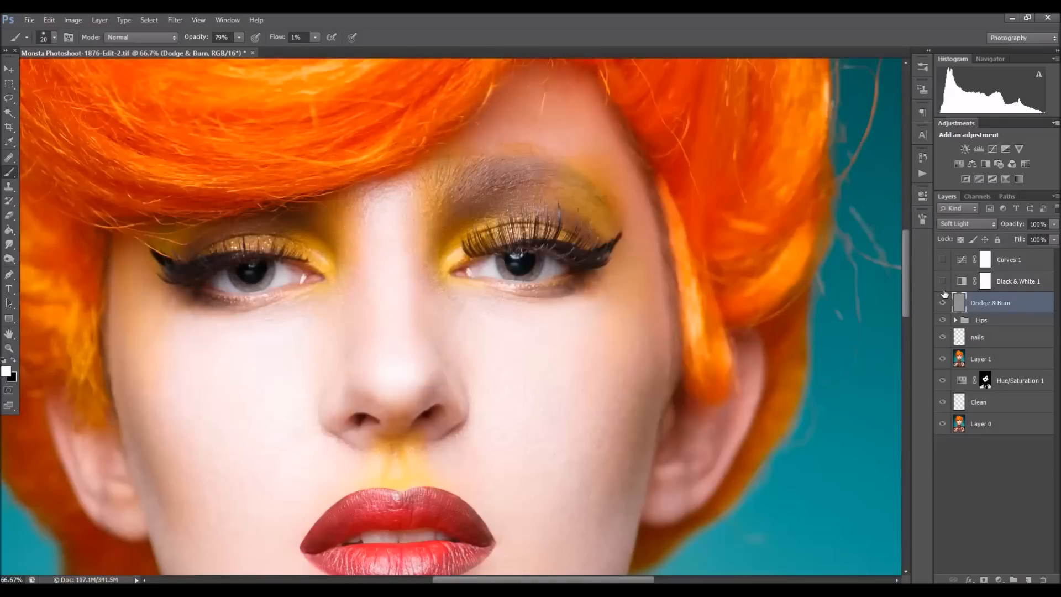
{"action": "scroll", "coordinate": [106, 78], "scroll_direction": "down", "scroll_amount": 3}
{"action": "key", "text": "ctrl+minus"}
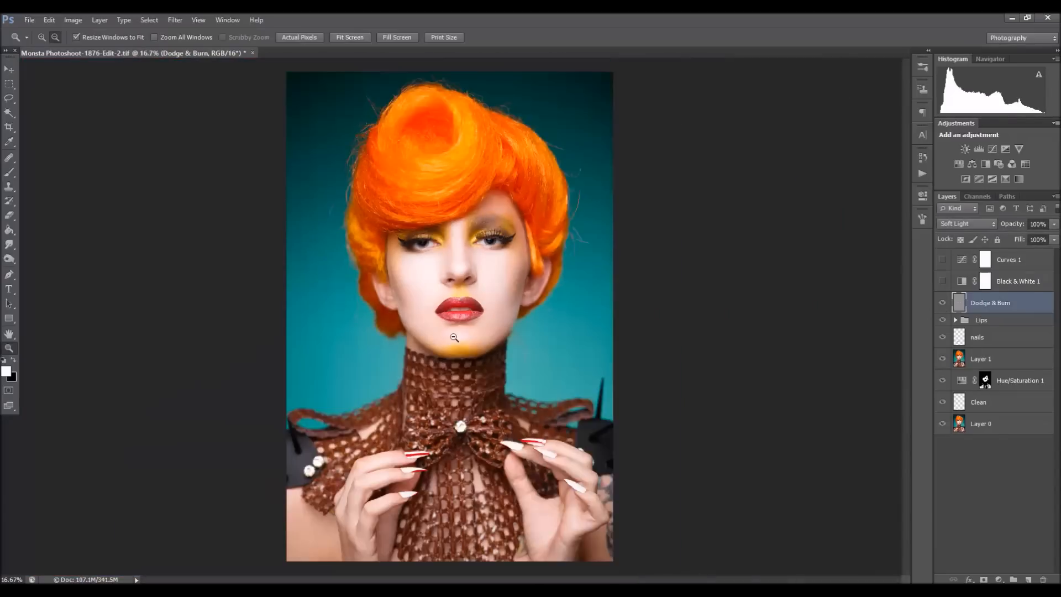
Isolate the Dodge & Burn layer to examine its strokes on grey, and show the underlying image layers again
{"action": "left_click", "coordinate": [496, 346], "text": "ctrl"}
{"action": "left_click", "coordinate": [495, 346], "text": "ctrl"}
{"action": "left_click", "coordinate": [496, 347], "text": "ctrl"}
{"action": "key", "text": "x"}
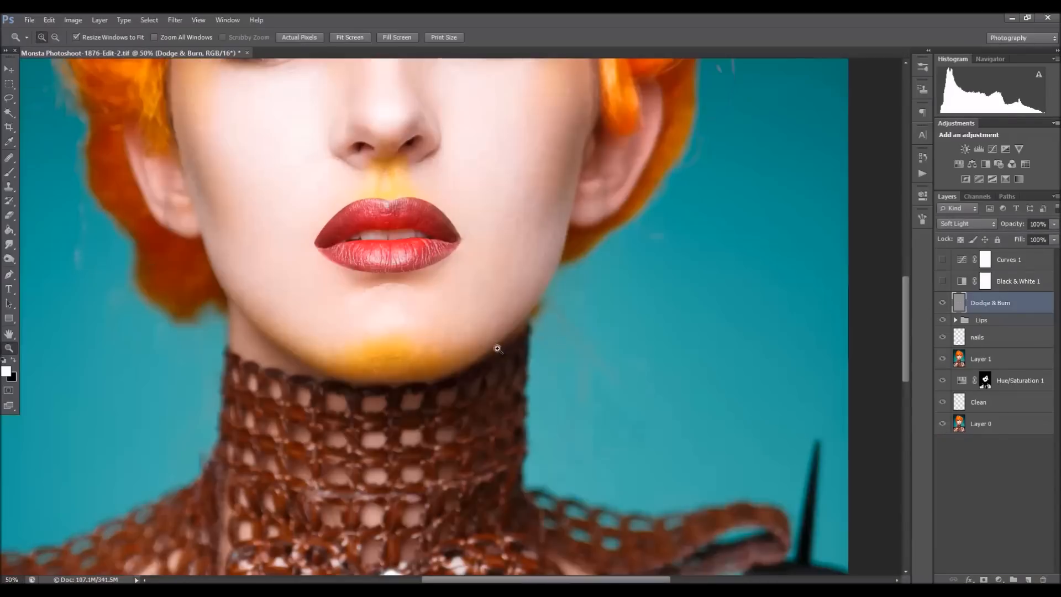
{"action": "left_click", "coordinate": [942, 303], "text": "alt"}
{"action": "left_click", "coordinate": [856, 353], "text": "alt"}
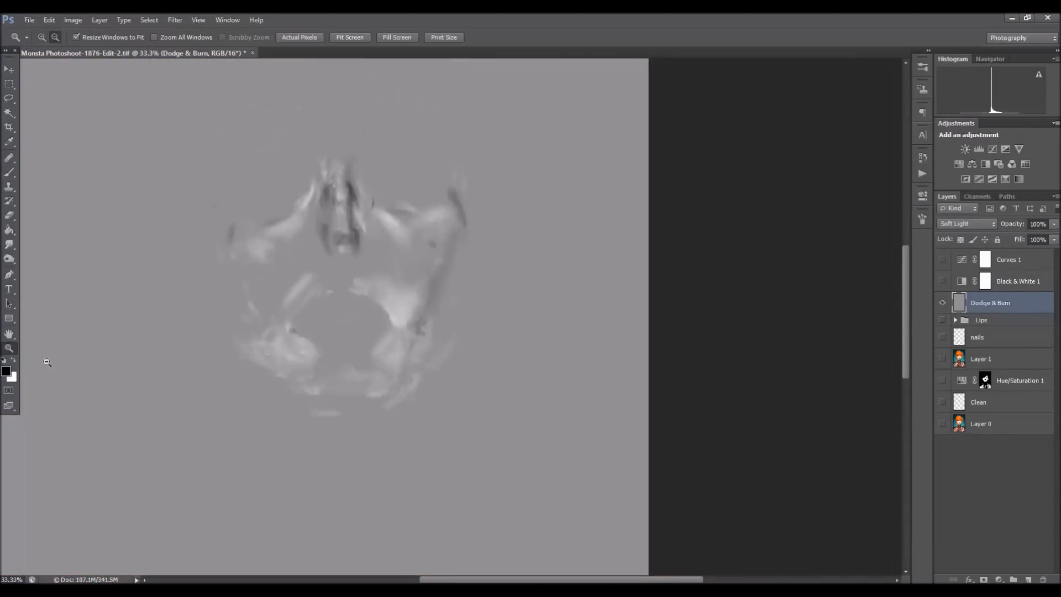
{"action": "left_click", "coordinate": [831, 351], "text": "alt"}
{"action": "left_click", "coordinate": [942, 260]}
{"action": "left_click", "coordinate": [943, 259]}
{"action": "left_click_drag", "start_coordinate": [942, 320], "coordinate": [947, 425]}
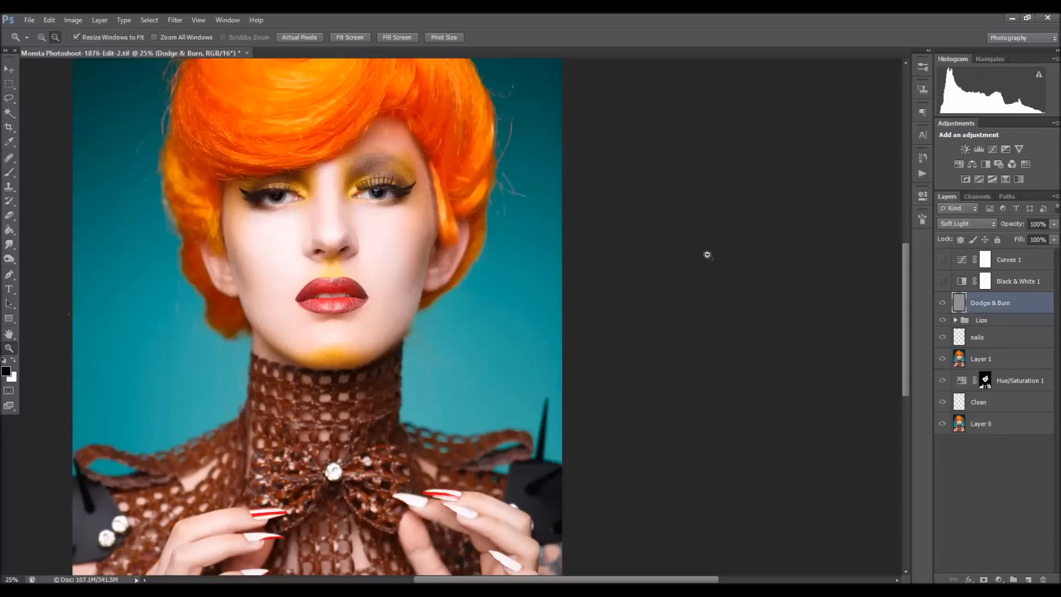
Delete the Curves 1 and Black & White 1 layers and rename the Dodge & Burn layer as Micro D&B
{"action": "mouse_move", "coordinate": [997, 280]}
{"action": "left_mouse_down"}
{"action": "mouse_move", "coordinate": [992, 381]}
{"action": "mouse_move", "coordinate": [1017, 574]}
{"action": "mouse_move", "coordinate": [1044, 579]}
{"action": "mouse_move", "coordinate": [995, 340]}
{"action": "mouse_move", "coordinate": [981, 555]}
{"action": "mouse_move", "coordinate": [1044, 580]}
{"action": "left_mouse_up"}
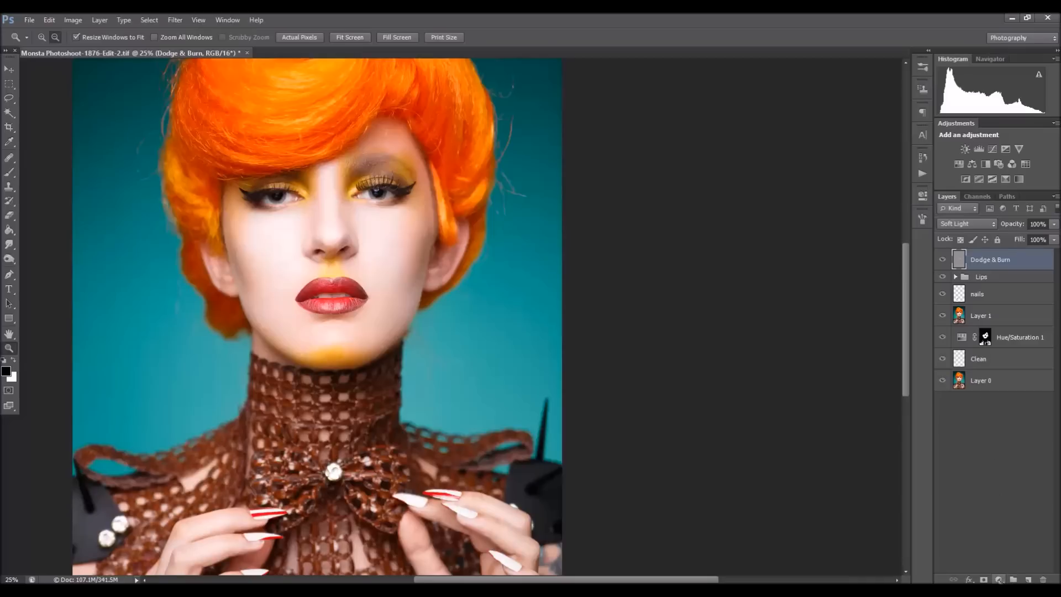
{"action": "double_click", "coordinate": [996, 265]}
{"action": "key", "text": "BackSpace"}
{"action": "key", "text": "Return"}
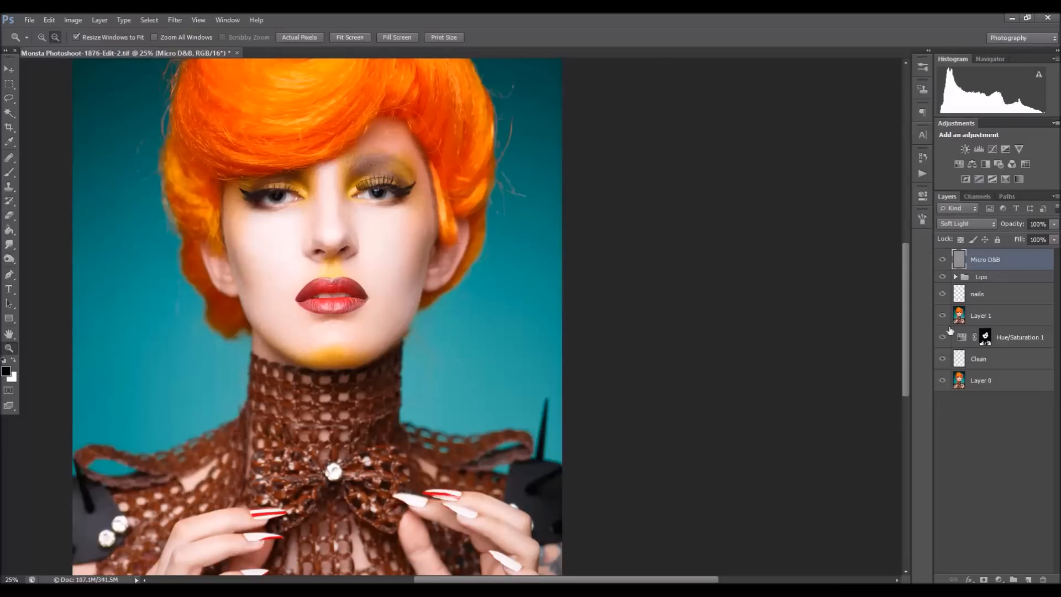
Run the Dodge & Burn action to add a second set of dodge and burn layers above Micro D&B
{"action": "left_click", "coordinate": [922, 174]}
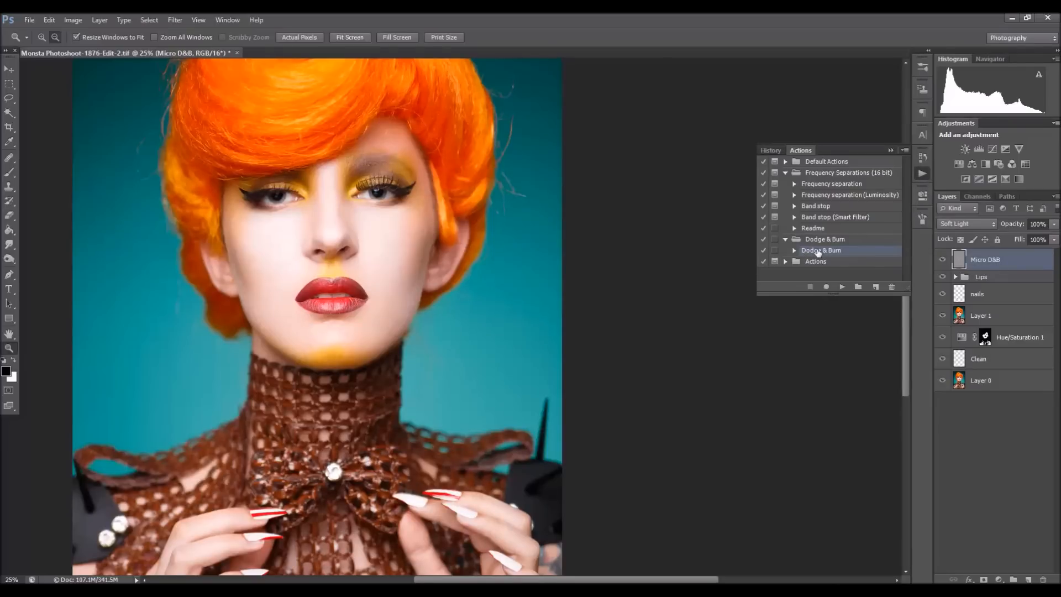
{"action": "left_click", "coordinate": [841, 286]}
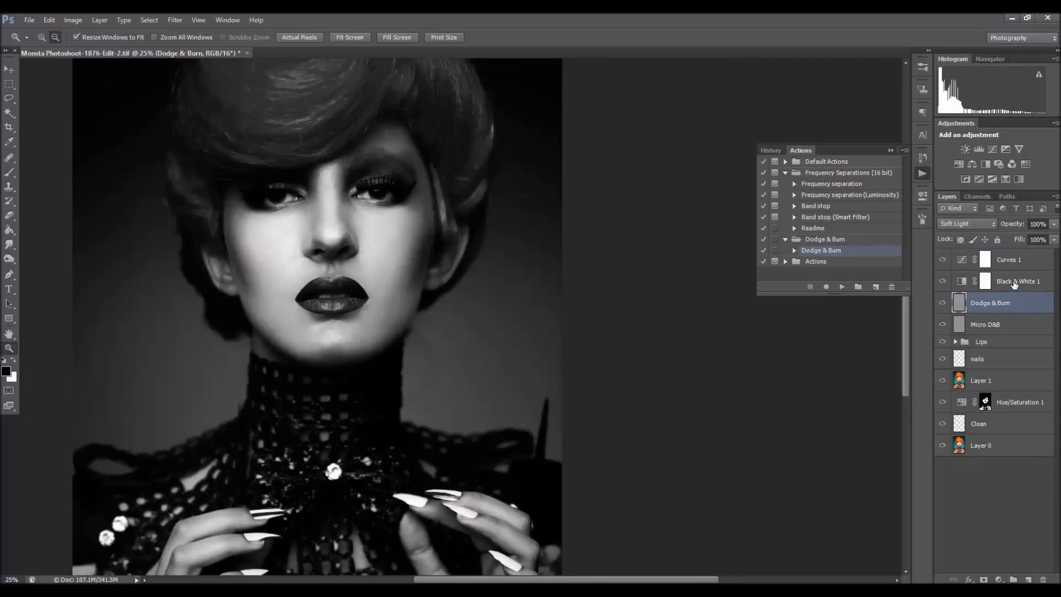
{"action": "left_click", "coordinate": [891, 150]}
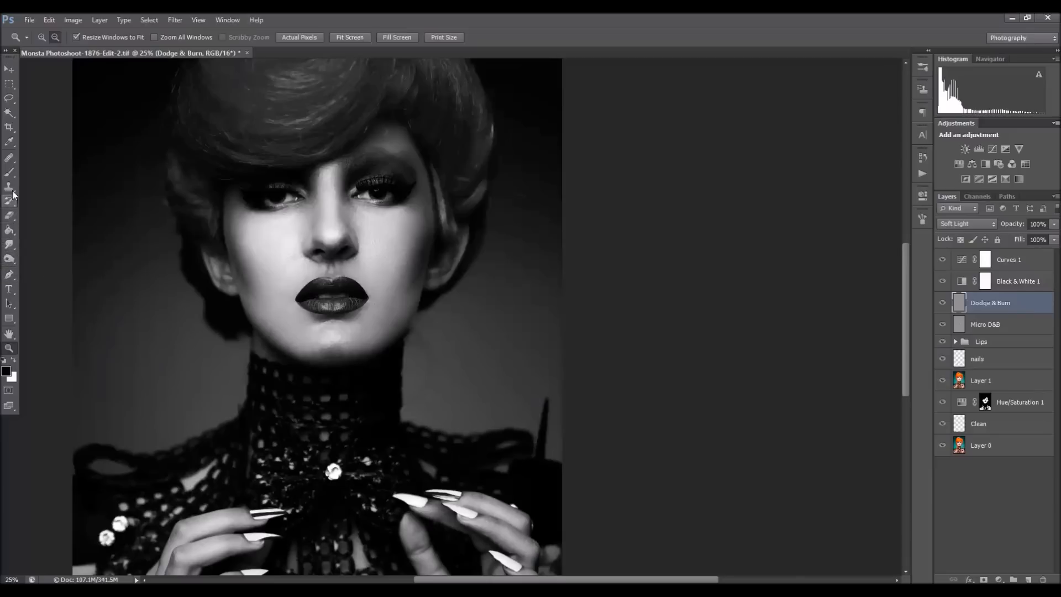
Set the brush to 100% opacity and 14% flow, and hide the new Curves 1 layer
{"action": "left_click", "coordinate": [9, 172]}
{"action": "left_click", "coordinate": [239, 37]}
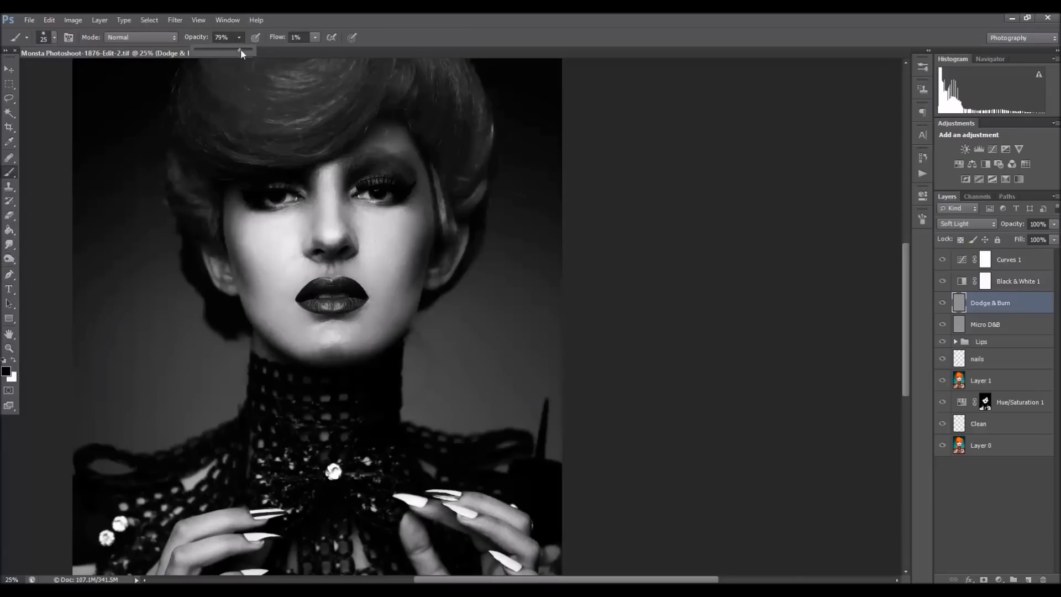
{"action": "left_click_drag", "start_coordinate": [906, 322], "coordinate": [907, 307]}
{"action": "left_click", "coordinate": [315, 37]}
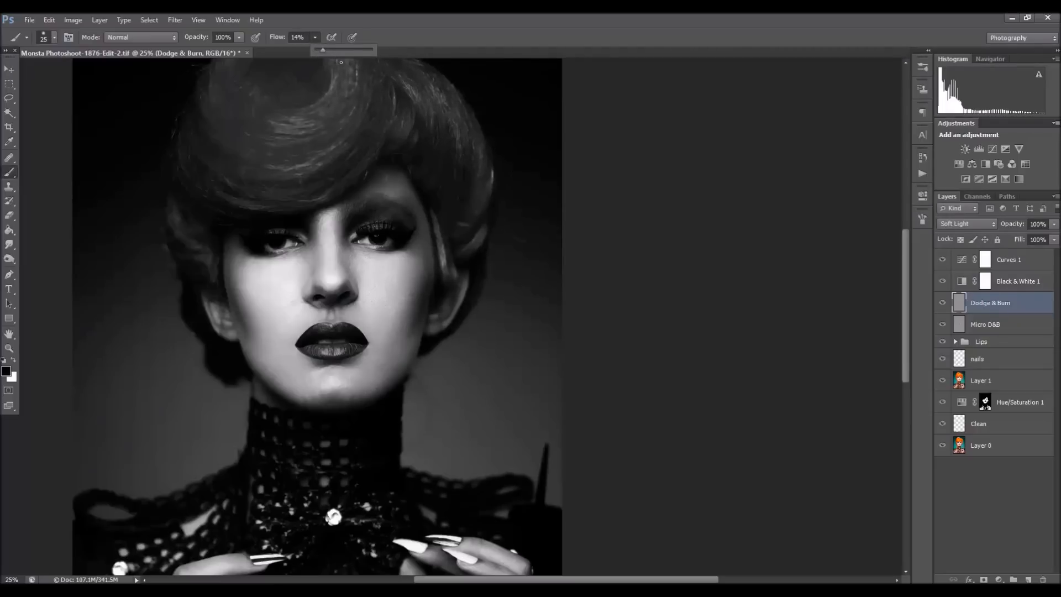
{"action": "left_click", "coordinate": [942, 260]}
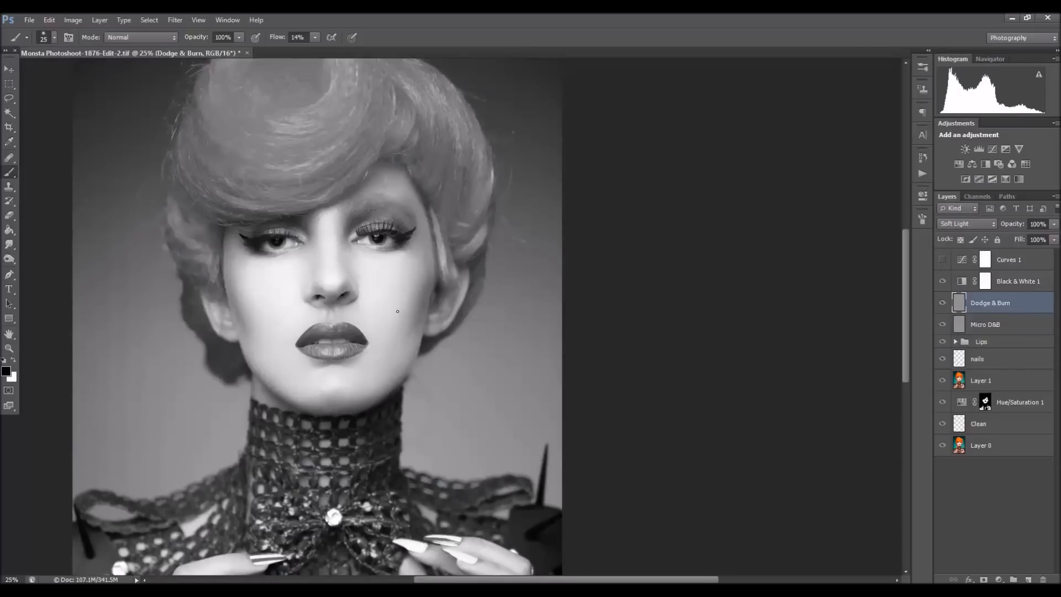
Try out larger brush sizes on the face, settle on 60 px, and step back the last change
{"action": "key", "text": "bracketright"}
{"action": "key", "text": "bracketright"}
{"action": "key", "text": "bracketright"}
{"action": "key", "text": "bracketright"}
{"action": "key", "text": "bracketright"}
{"action": "key", "text": "bracketright"}
{"action": "key", "text": "bracketright"}
{"action": "key", "text": "bracketright"}
{"action": "key", "text": "bracketright"}
{"action": "key", "text": "bracketright"}
{"action": "key", "text": "bracketleft"}
{"action": "key", "text": "bracketleft"}
{"action": "key", "text": "bracketleft"}
{"action": "key", "text": "bracketleft"}
{"action": "key", "text": "bracketleft"}
{"action": "key", "text": "bracketleft"}
{"action": "key", "text": "bracketleft"}
{"action": "key", "text": "bracketleft"}
{"action": "left_click", "coordinate": [49, 19]}
{"action": "left_click", "coordinate": [72, 58]}
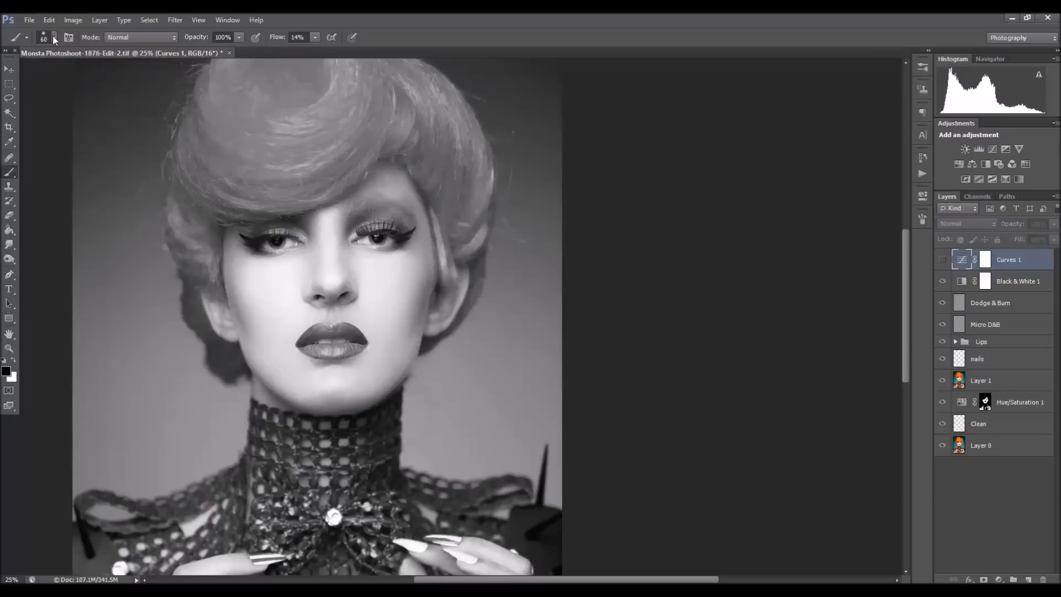
Check the brush's size and hardness settings, enlarge it to 80 px, and set its flow to 7%
{"action": "left_click", "coordinate": [55, 37]}
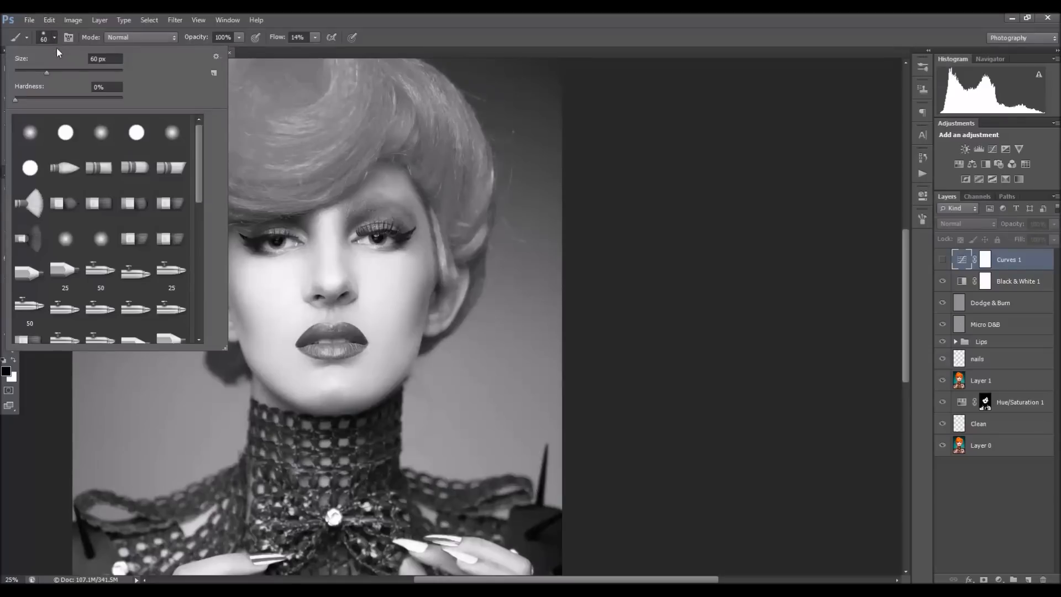
{"action": "left_click", "coordinate": [396, 28]}
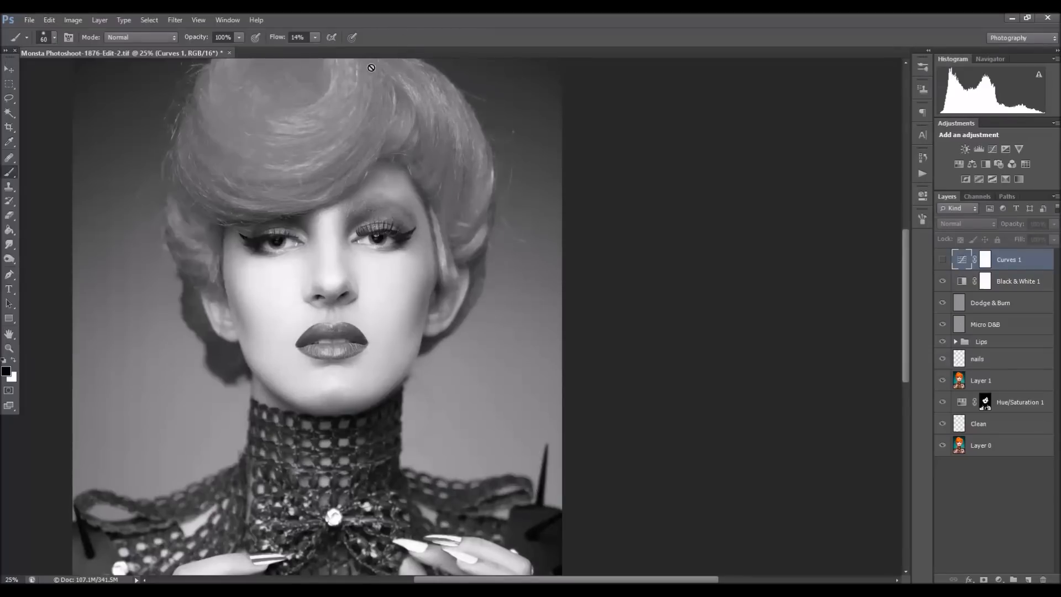
{"action": "left_click", "coordinate": [314, 38]}
{"action": "left_click", "coordinate": [390, 40]}
{"action": "key", "text": "bracketright"}
{"action": "key", "text": "bracketright"}
{"action": "left_click", "coordinate": [316, 38]}
{"action": "left_click_drag", "start_coordinate": [316, 51], "coordinate": [319, 51]}
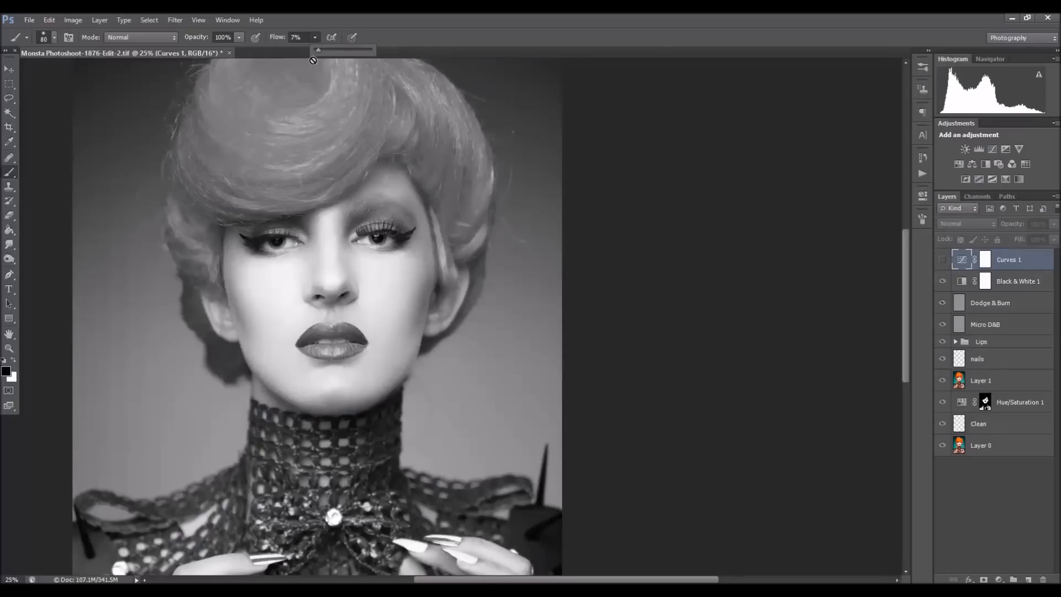
On the Dodge & Burn layer, set a brush of about 300 px and burn along the chin and jawline in black
{"action": "left_click", "coordinate": [10, 177]}
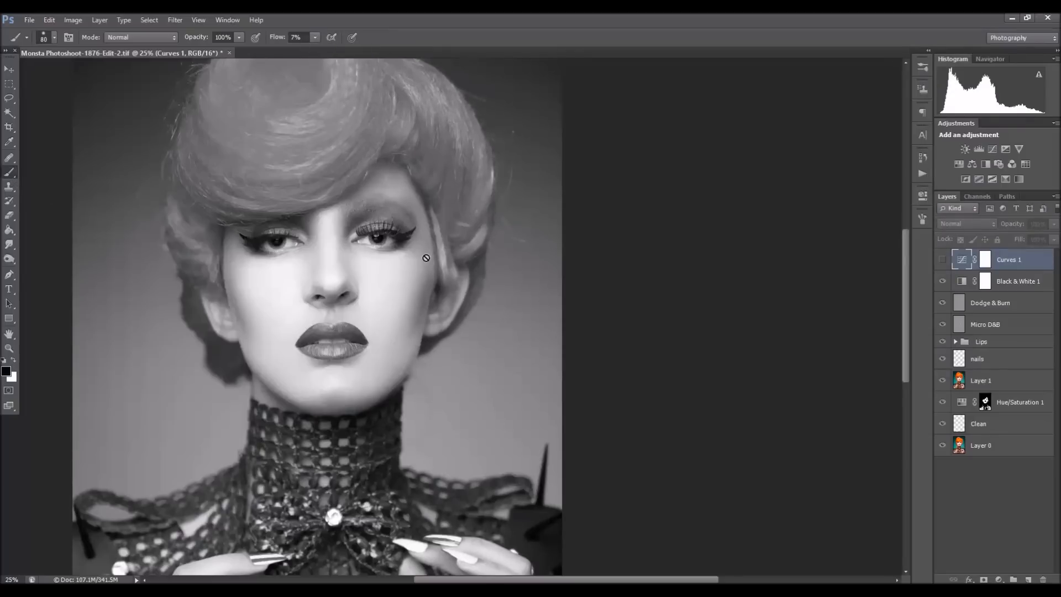
{"action": "left_click", "coordinate": [976, 305]}
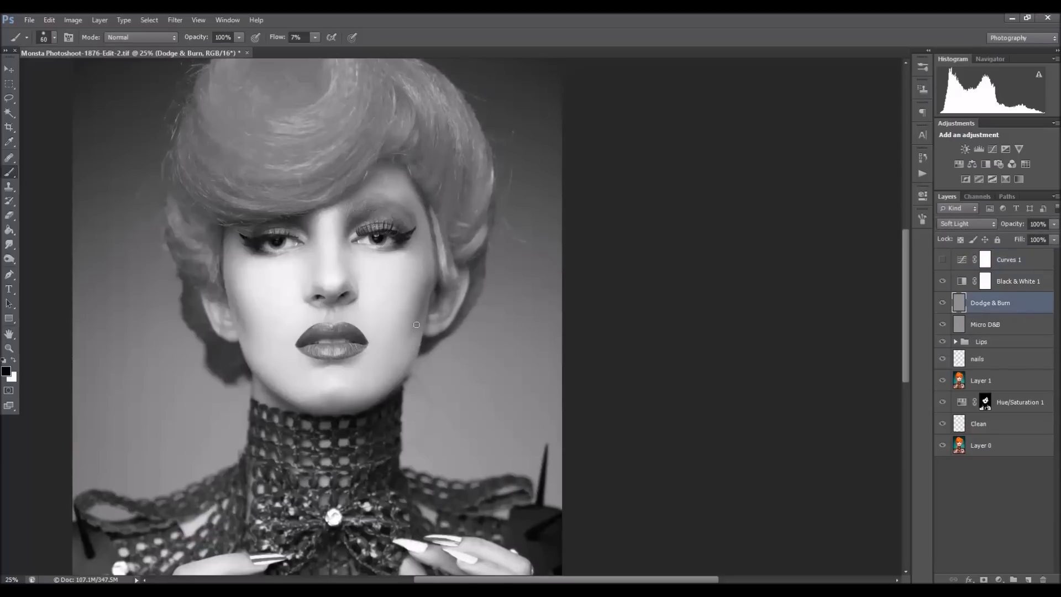
{"action": "key", "text": "bracketright"}
{"action": "key", "text": "bracketright"}
{"action": "key", "text": "bracketright"}
{"action": "key", "text": "bracketright"}
{"action": "key", "text": "bracketright"}
{"action": "key", "text": "bracketright"}
{"action": "key", "text": "bracketleft"}
{"action": "key", "text": "bracketleft"}
{"action": "key", "text": "bracketleft"}
{"action": "key", "text": "bracketleft"}
{"action": "key", "text": "bracketleft"}
{"action": "key", "text": "bracketleft"}
{"action": "key", "text": "bracketleft"}
{"action": "key", "text": "bracketright"}
{"action": "key", "text": "bracketright"}
{"action": "key", "text": "bracketright"}
{"action": "key", "text": "bracketright"}
{"action": "key", "text": "bracketright"}
{"action": "key", "text": "bracketright"}
{"action": "key", "text": "bracketright"}
{"action": "key", "text": "bracketright"}
{"action": "key", "text": "bracketright"}
{"action": "key", "text": "bracketleft"}
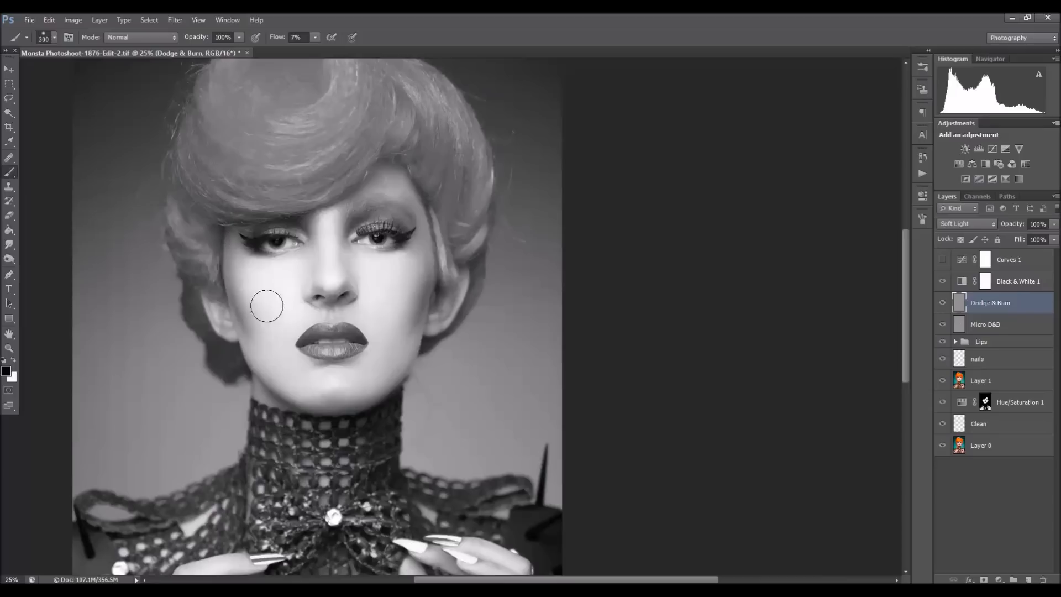
{"action": "mouse_move", "coordinate": [318, 419]}
{"action": "left_mouse_down"}
{"action": "mouse_move", "coordinate": [363, 401]}
{"action": "mouse_move", "coordinate": [355, 409]}
{"action": "mouse_move", "coordinate": [296, 406]}
{"action": "mouse_move", "coordinate": [380, 396]}
{"action": "mouse_move", "coordinate": [339, 414]}
{"action": "mouse_move", "coordinate": [289, 402]}
{"action": "mouse_move", "coordinate": [376, 403]}
{"action": "mouse_move", "coordinate": [310, 398]}
{"action": "mouse_move", "coordinate": [384, 384]}
{"action": "left_mouse_up"}
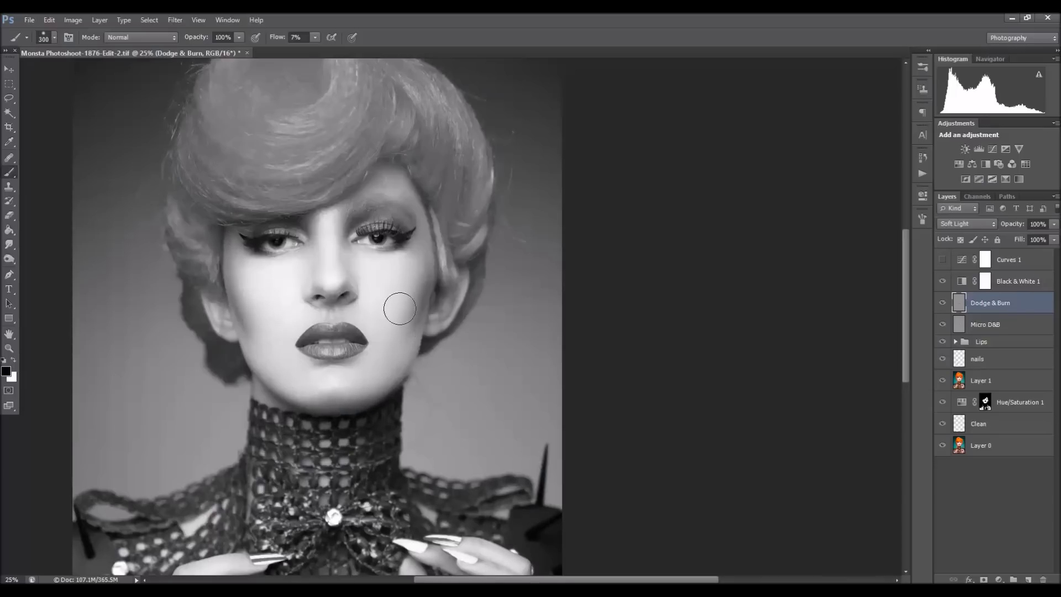
Burn the brow and eyelid areas above both eyes, reducing the brush to 200 px for the second one
{"action": "mouse_move", "coordinate": [366, 223]}
{"action": "left_mouse_down"}
{"action": "mouse_move", "coordinate": [358, 216]}
{"action": "mouse_move", "coordinate": [419, 209]}
{"action": "left_mouse_up"}
{"action": "key", "text": "bracketleft"}
{"action": "key", "text": "bracketleft"}
{"action": "mouse_move", "coordinate": [266, 218]}
{"action": "left_mouse_down"}
{"action": "mouse_move", "coordinate": [303, 230]}
{"action": "mouse_move", "coordinate": [233, 235]}
{"action": "mouse_move", "coordinate": [247, 242]}
{"action": "mouse_move", "coordinate": [268, 222]}
{"action": "left_mouse_up"}
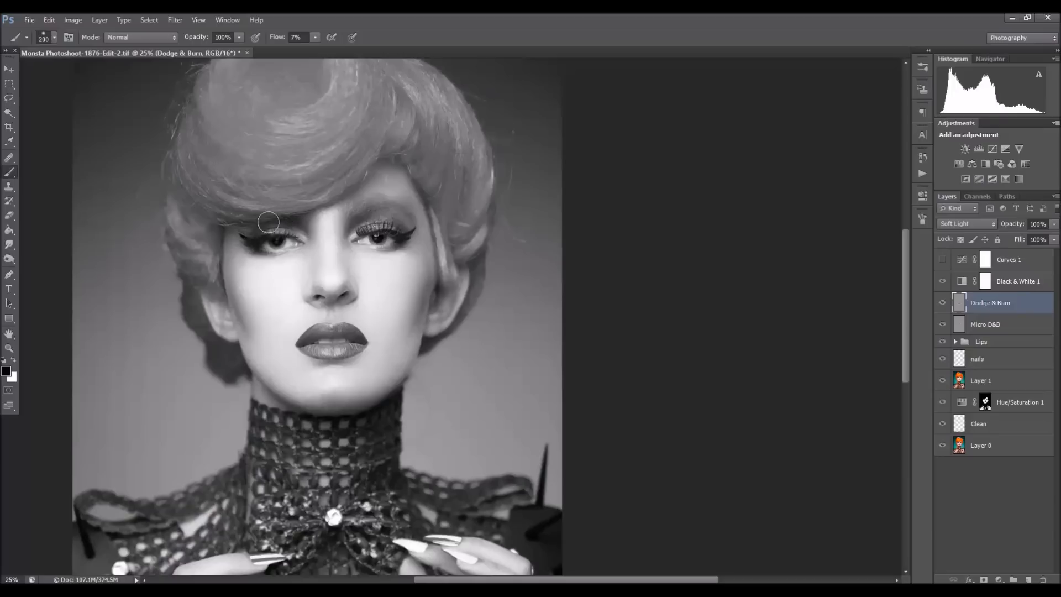
Shade the lips in black with the brush reduced to about 70 px
{"action": "key", "text": "bracketleft"}
{"action": "key", "text": "bracketleft"}
{"action": "key", "text": "bracketleft"}
{"action": "key", "text": "bracketleft"}
{"action": "key", "text": "bracketleft"}
{"action": "key", "text": "bracketleft"}
{"action": "key", "text": "bracketleft"}
{"action": "key", "text": "bracketleft"}
{"action": "key", "text": "bracketleft"}
{"action": "key", "text": "bracketleft"}
{"action": "key", "text": "bracketleft"}
{"action": "key", "text": "bracketright"}
{"action": "key", "text": "bracketright"}
{"action": "key", "text": "bracketright"}
{"action": "key", "text": "bracketright"}
{"action": "key", "text": "bracketright"}
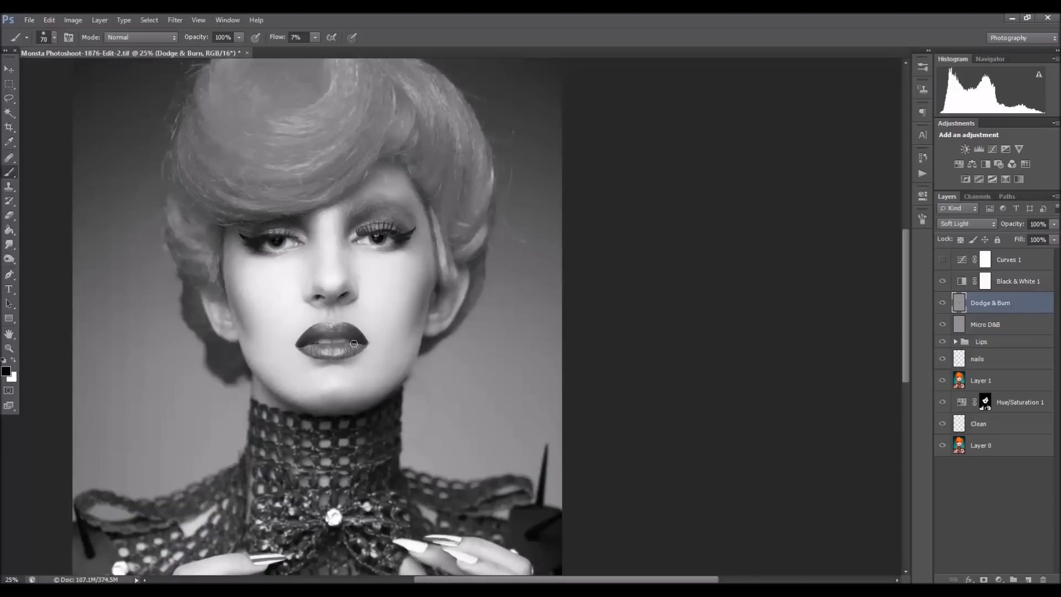
Hide the Black & White 1 layer and dodge around the brow in white with a 150 px brush
{"action": "left_click", "coordinate": [943, 281]}
{"action": "key", "text": "bracketright"}
{"action": "key", "text": "bracketright"}
{"action": "key", "text": "bracketright"}
{"action": "key", "text": "bracketright"}
{"action": "key", "text": "bracketright"}
{"action": "key", "text": "bracketleft"}
{"action": "key", "text": "bracketleft"}
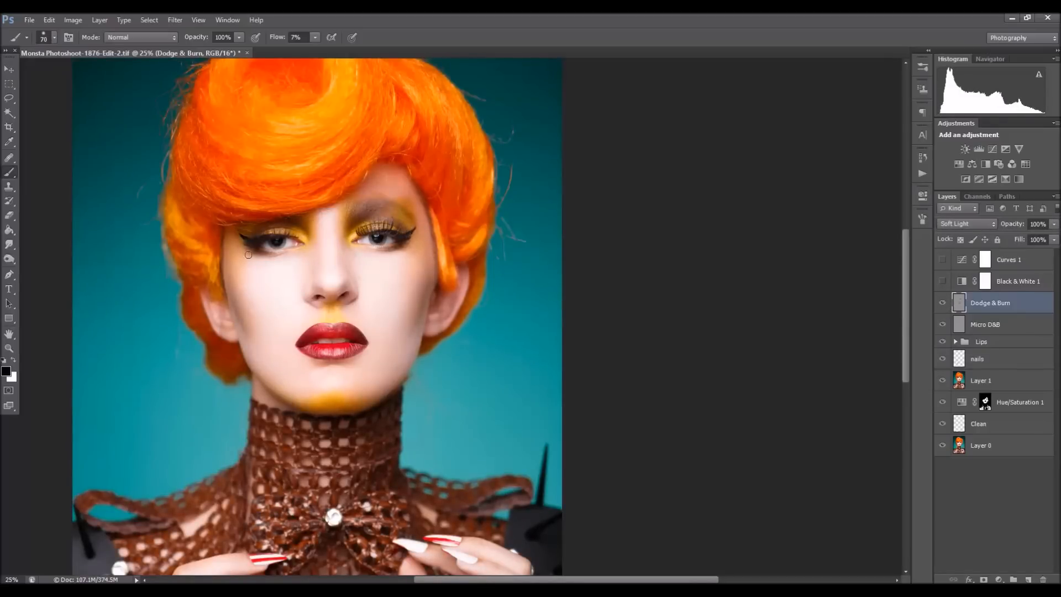
{"action": "key", "text": "x"}
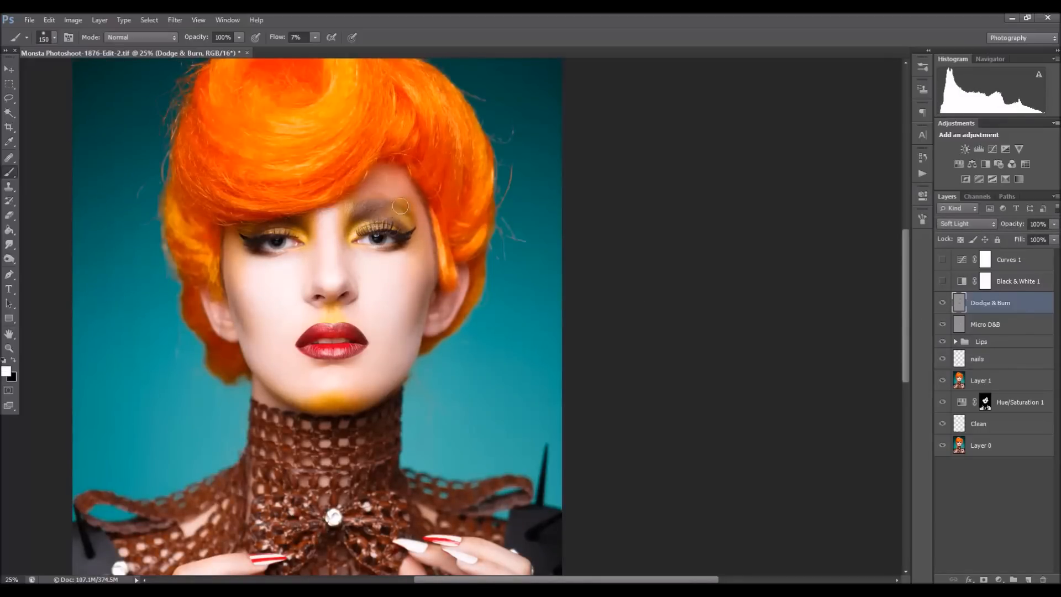
{"action": "key", "text": "x"}
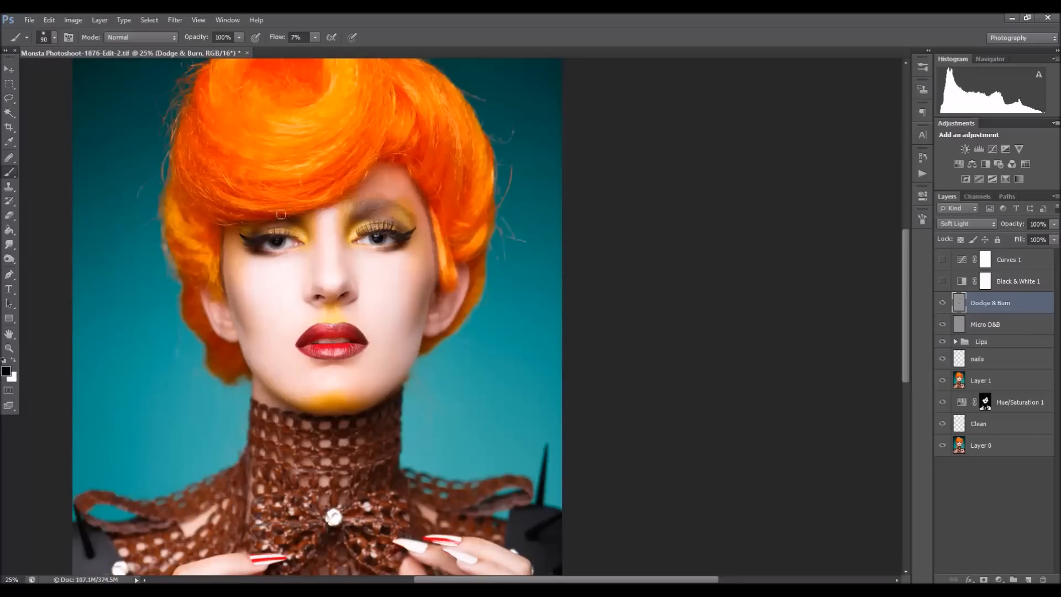
Darken the details of both eyes in black, lowering the flow to 4% and the brush size to about 25 px
{"action": "key", "text": "z"}
{"action": "left_click", "coordinate": [413, 240]}
{"action": "left_click", "coordinate": [413, 240]}
{"action": "left_click", "coordinate": [413, 239]}
{"action": "key", "text": "b"}
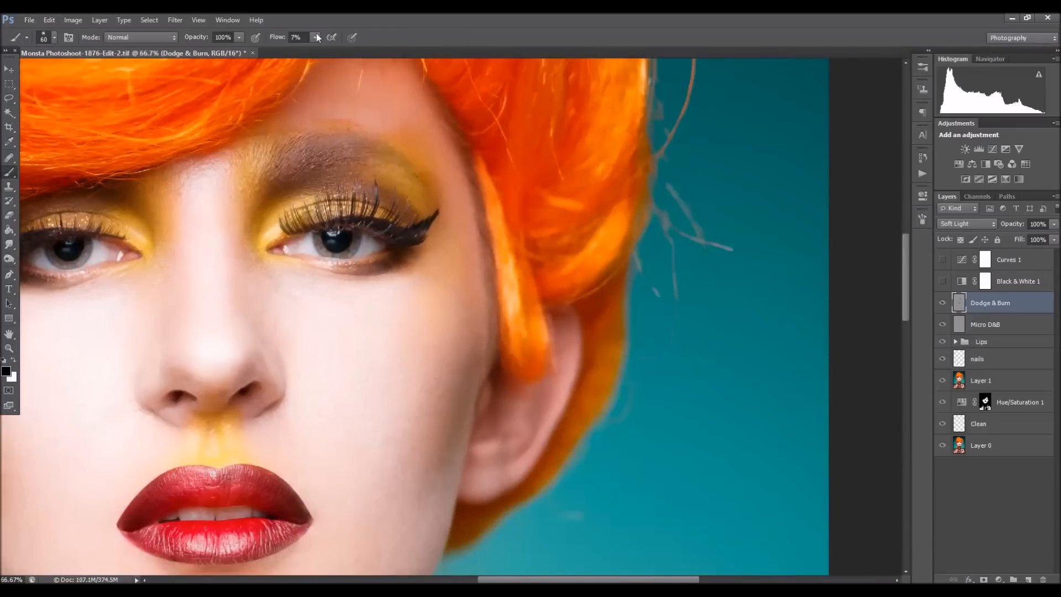
{"action": "mouse_move", "coordinate": [285, 231]}
{"action": "left_mouse_down"}
{"action": "mouse_move", "coordinate": [339, 221]}
{"action": "mouse_move", "coordinate": [398, 239]}
{"action": "mouse_move", "coordinate": [374, 237]}
{"action": "left_mouse_up"}
{"action": "key", "text": "bracketleft"}
{"action": "key", "text": "bracketleft"}
{"action": "key", "text": "bracketleft"}
{"action": "scroll", "coordinate": [382, 235], "scroll_direction": "left", "scroll_amount": 3}
{"action": "left_click_drag", "start_coordinate": [206, 241], "coordinate": [307, 234]}
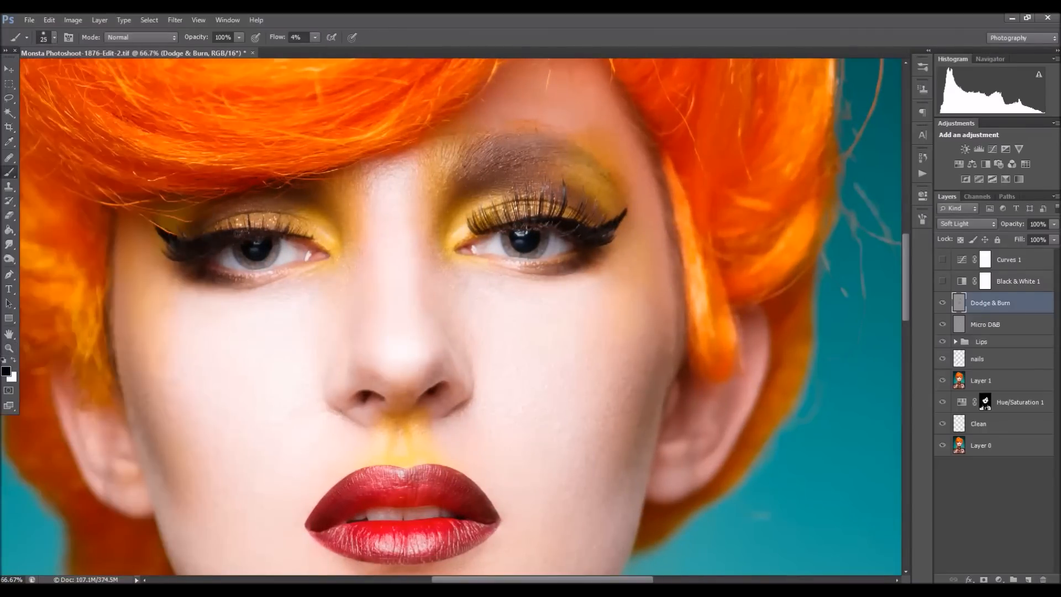
Brighten both eyes in white with an enlarged brush
{"action": "key", "text": "x"}
{"action": "key", "text": "bracketright"}
{"action": "key", "text": "bracketright"}
{"action": "key", "text": "bracketright"}
{"action": "key", "text": "bracketright"}
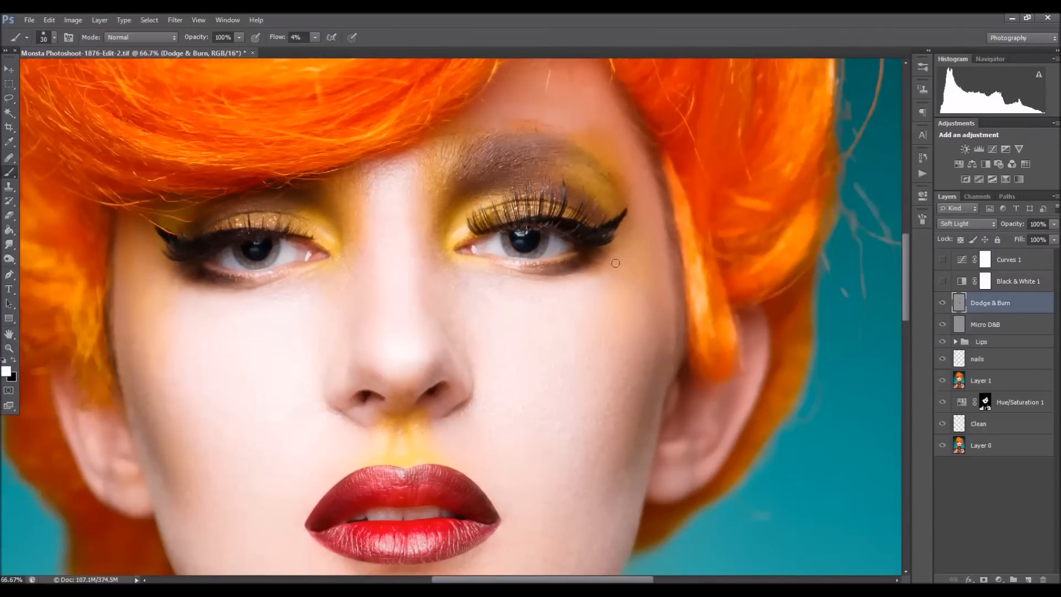
{"action": "key", "text": "bracketright"}
{"action": "key", "text": "bracketright"}
{"action": "key", "text": "bracketright"}
{"action": "key", "text": "bracketright"}
{"action": "key", "text": "bracketright"}
{"action": "left_click_drag", "start_coordinate": [469, 252], "coordinate": [495, 247]}
{"action": "left_click_drag", "start_coordinate": [231, 261], "coordinate": [250, 250]}
Toggle the Dodge & Burn layer to check the eyes, and darken the eye under the exposed brow with a 30 px black brush
{"action": "key", "text": "bracketleft"}
{"action": "key", "text": "bracketleft"}
{"action": "key", "text": "bracketleft"}
{"action": "key", "text": "bracketleft"}
{"action": "key", "text": "bracketleft"}
{"action": "key", "text": "x"}
{"action": "left_click", "coordinate": [943, 303]}
{"action": "left_click", "coordinate": [943, 303]}
{"action": "left_click_drag", "start_coordinate": [507, 241], "coordinate": [544, 238]}
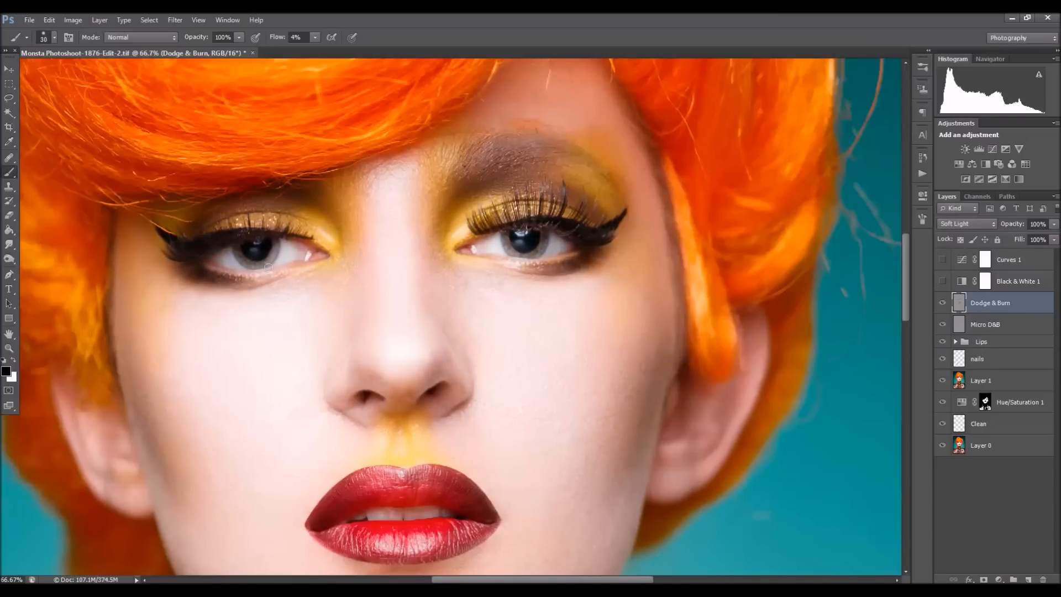
Compare the portrait with the Dodge & Burn layer off and on, in full view and closer on the face
{"action": "key", "text": "z"}
{"action": "left_click", "coordinate": [399, 283]}
{"action": "left_click", "coordinate": [399, 283]}
{"action": "left_click", "coordinate": [944, 304]}
{"action": "key", "text": "ctrl+minus"}
{"action": "key", "text": "ctrl+minus"}
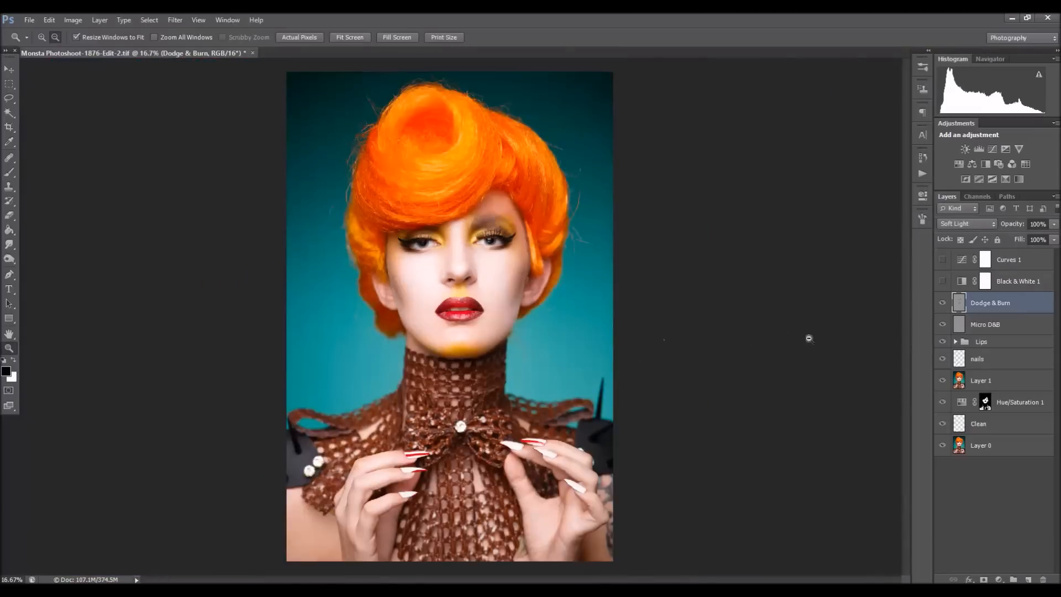
{"action": "left_click", "coordinate": [943, 304]}
{"action": "left_click", "coordinate": [944, 305]}
{"action": "left_click", "coordinate": [943, 305]}
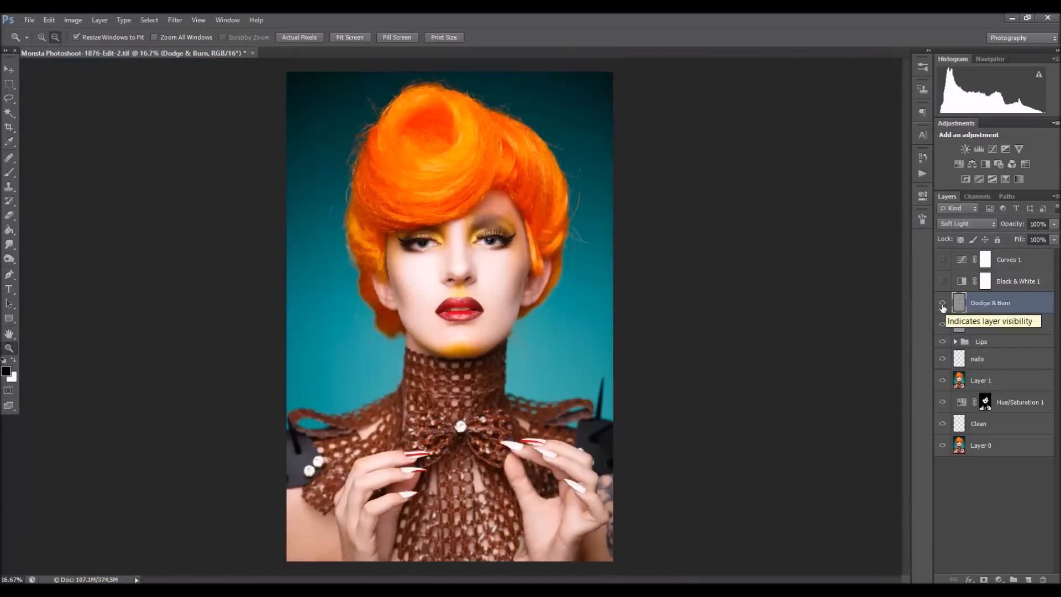
{"action": "left_click", "coordinate": [42, 37]}
{"action": "left_click", "coordinate": [483, 297]}
{"action": "left_click", "coordinate": [483, 297]}
{"action": "left_click", "coordinate": [9, 172]}
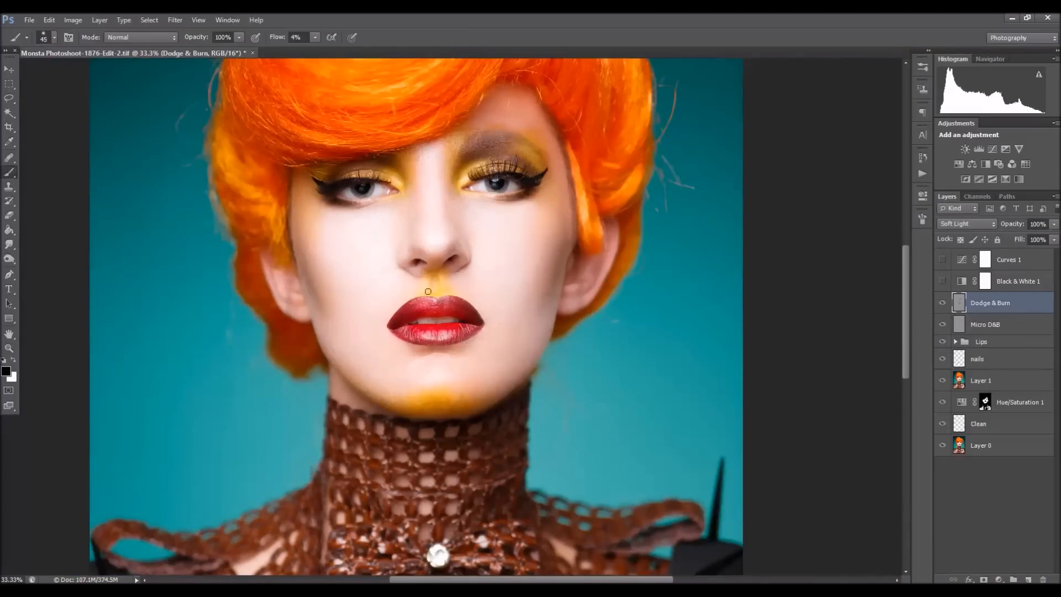
{"action": "key", "text": "z"}
{"action": "key", "text": "ctrl+minus"}
{"action": "left_click", "coordinate": [944, 304]}
{"action": "left_click", "coordinate": [943, 305]}
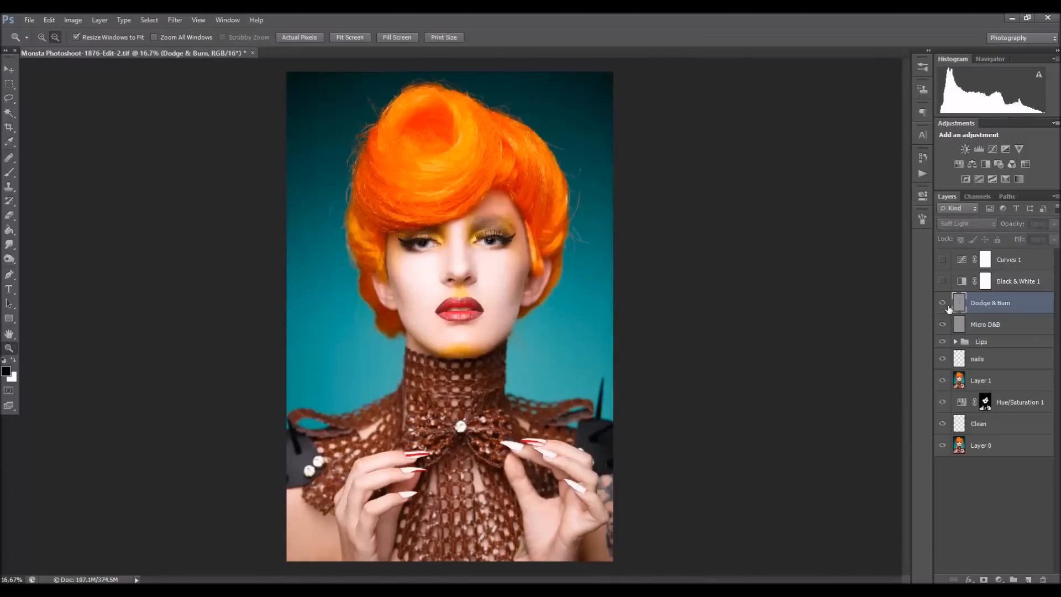
{"action": "left_click", "coordinate": [944, 305]}
{"action": "key", "text": "b"}
{"action": "left_click", "coordinate": [944, 302]}
{"action": "left_click", "coordinate": [944, 302]}
{"action": "key", "text": "z"}
{"action": "key", "text": "b"}
{"action": "key", "text": "x"}
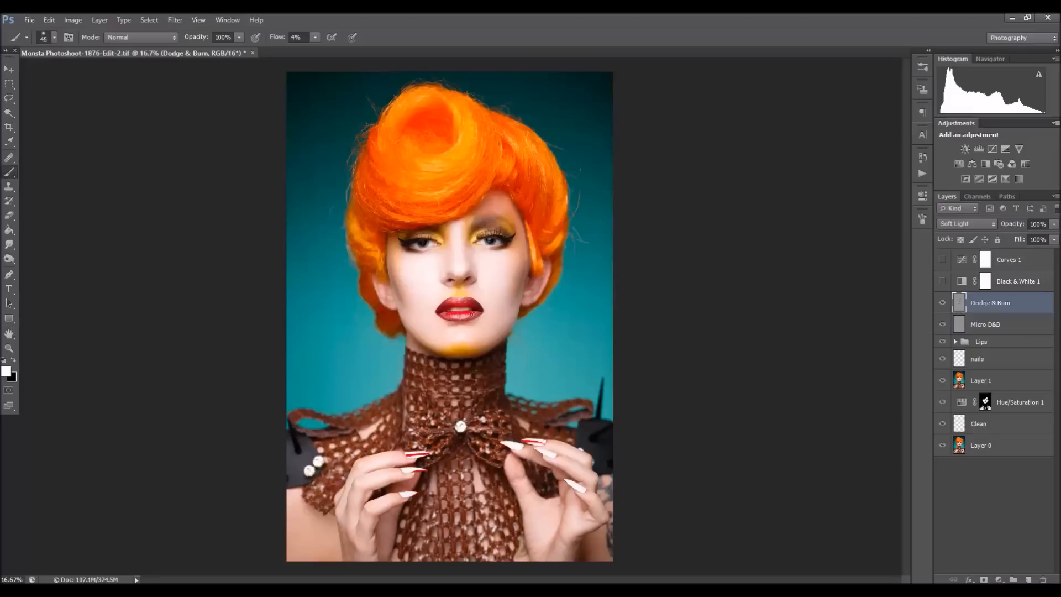
Compare the retouched portrait with the original by showing Layer 0 alone and restoring all layers
{"action": "key", "text": "z"}
{"action": "left_click", "coordinate": [575, 320], "text": "alt"}
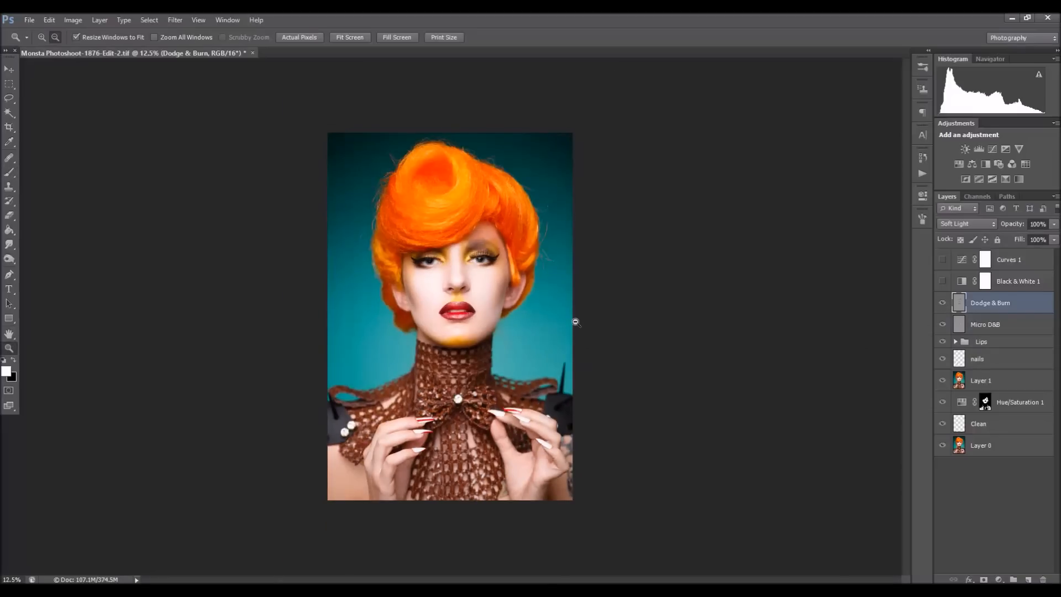
{"action": "left_click", "coordinate": [499, 357], "text": "alt"}
{"action": "left_click", "coordinate": [944, 445], "text": "alt"}
{"action": "left_click", "coordinate": [944, 445], "text": "alt"}
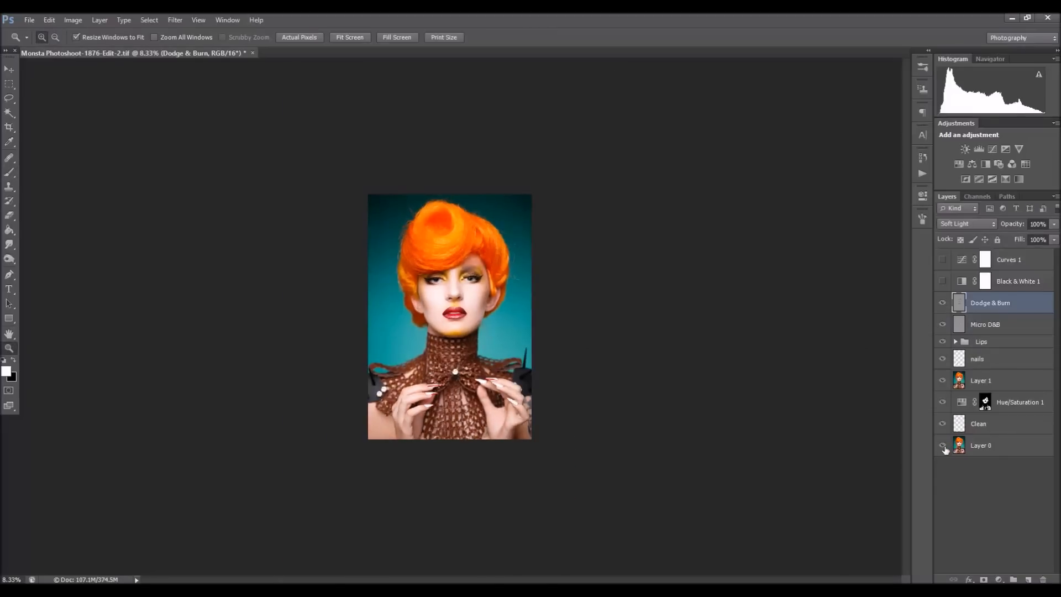
Isolate the Dodge & Burn layer by hiding Micro D&B, Lips, nails and every layer below them
{"action": "key", "text": "ctrl+plus"}
{"action": "key", "text": "ctrl+plus"}
{"action": "key", "text": "ctrl+plus"}
{"action": "key", "text": "ctrl+plus"}
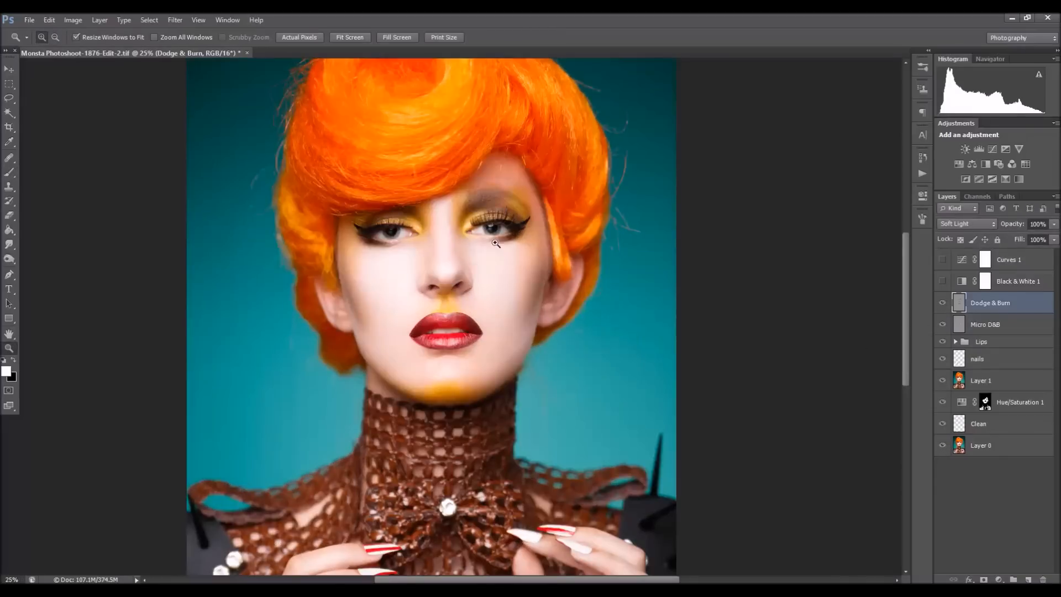
{"action": "left_click", "coordinate": [943, 324]}
{"action": "left_click_drag", "start_coordinate": [944, 359], "coordinate": [942, 446]}
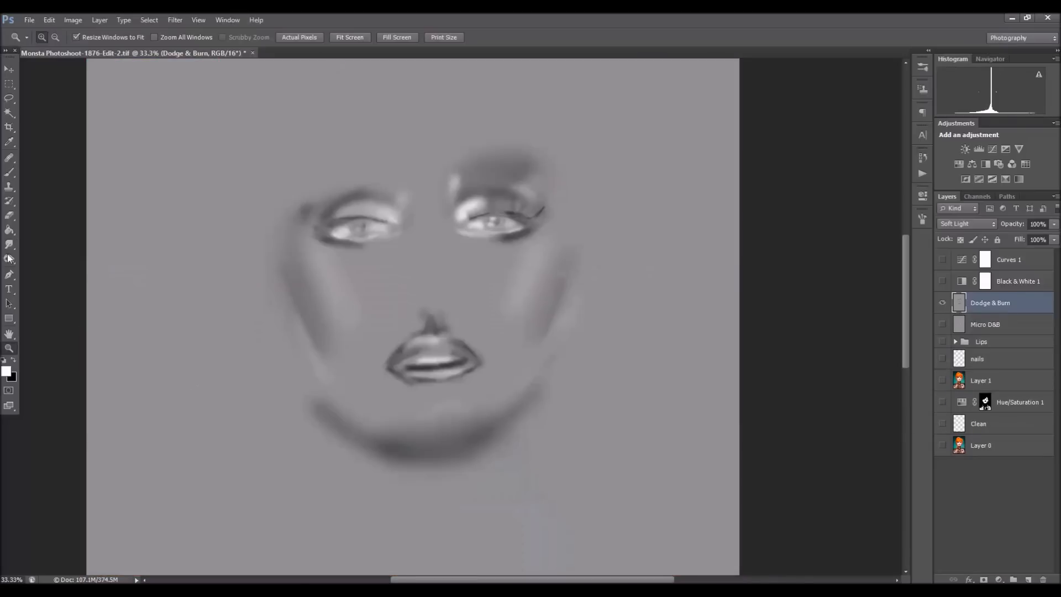
Set the foreground colour to the layer's neutral gray, #808080, by sampling an unpainted area
{"action": "left_click", "coordinate": [6, 371]}
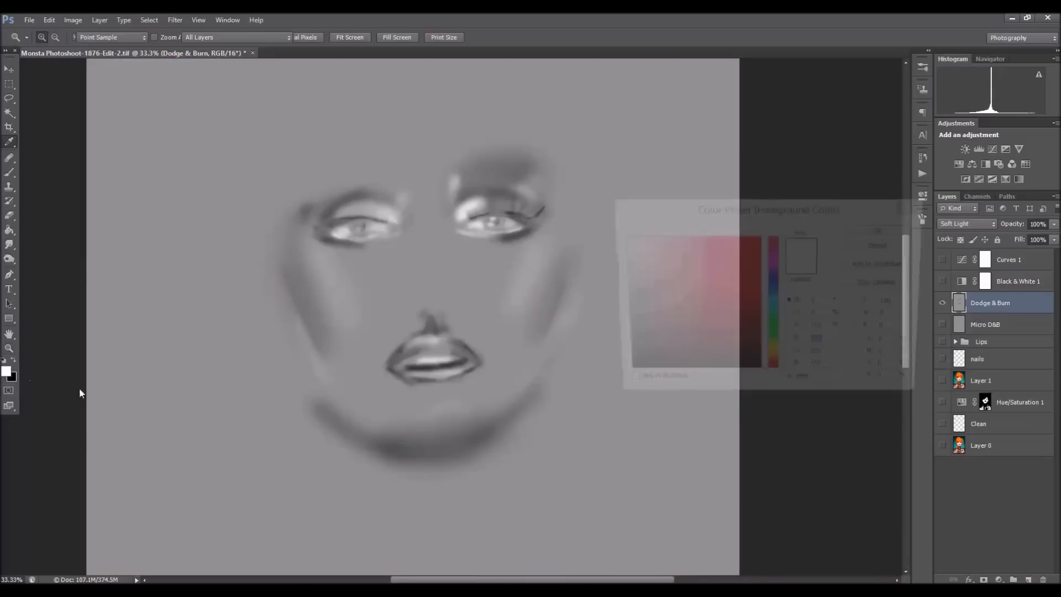
{"action": "left_click", "coordinate": [189, 436]}
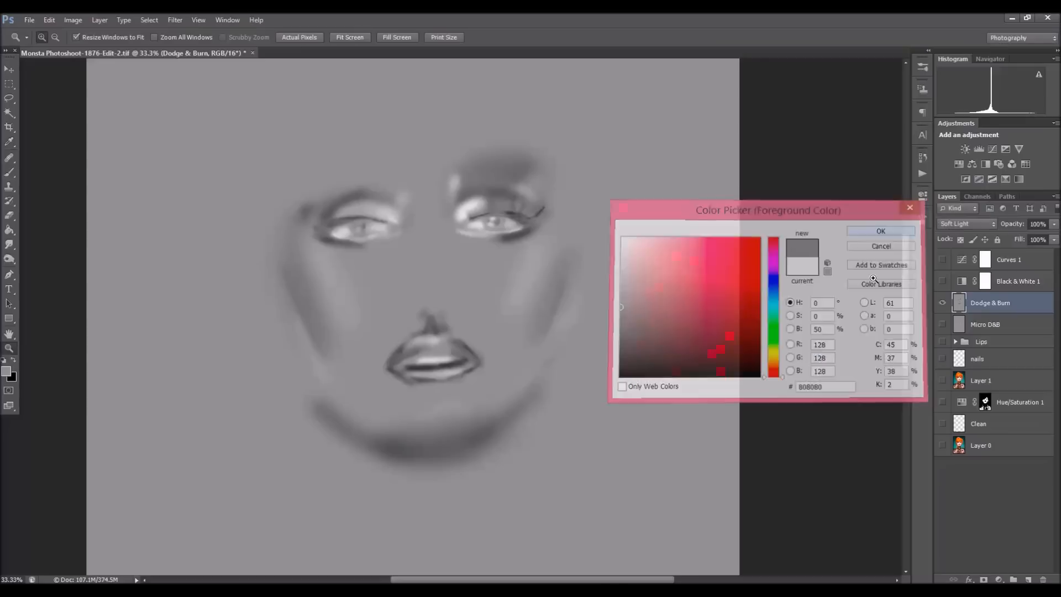
{"action": "key", "text": "Return"}
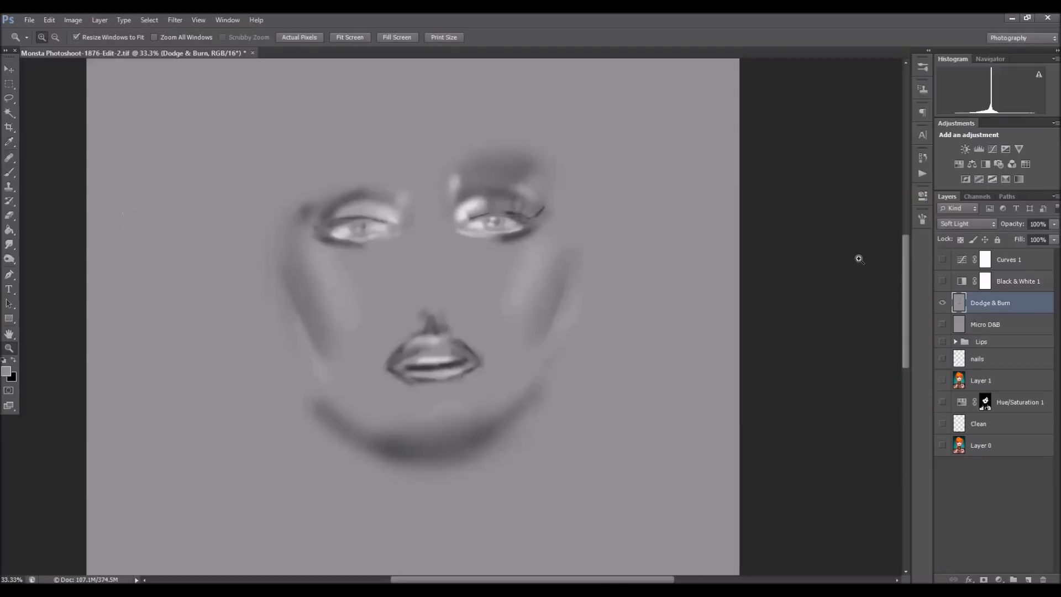
Raise the brush flow to 100% and paint gray over both irises to erase their dodging and burning
{"action": "left_click", "coordinate": [9, 171]}
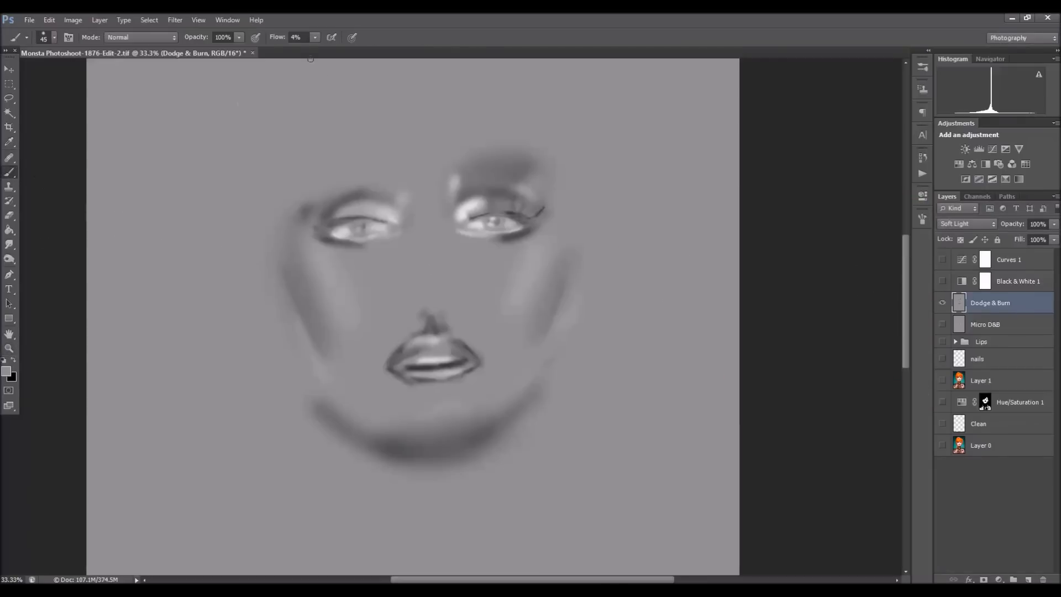
{"action": "left_click", "coordinate": [315, 37]}
{"action": "left_click_drag", "start_coordinate": [314, 49], "coordinate": [432, 56]}
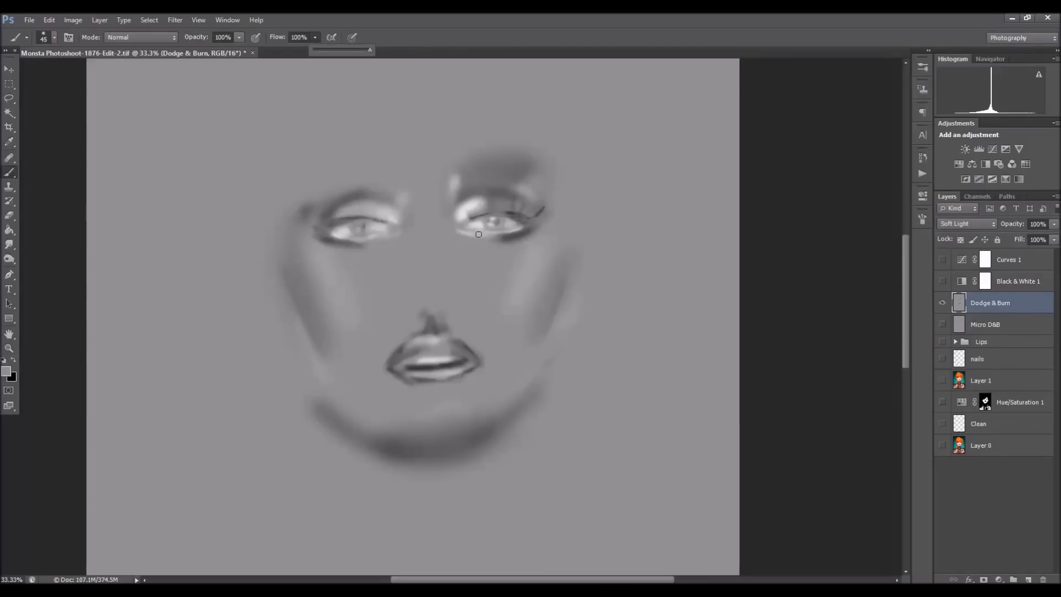
{"action": "key", "text": "bracketleft"}
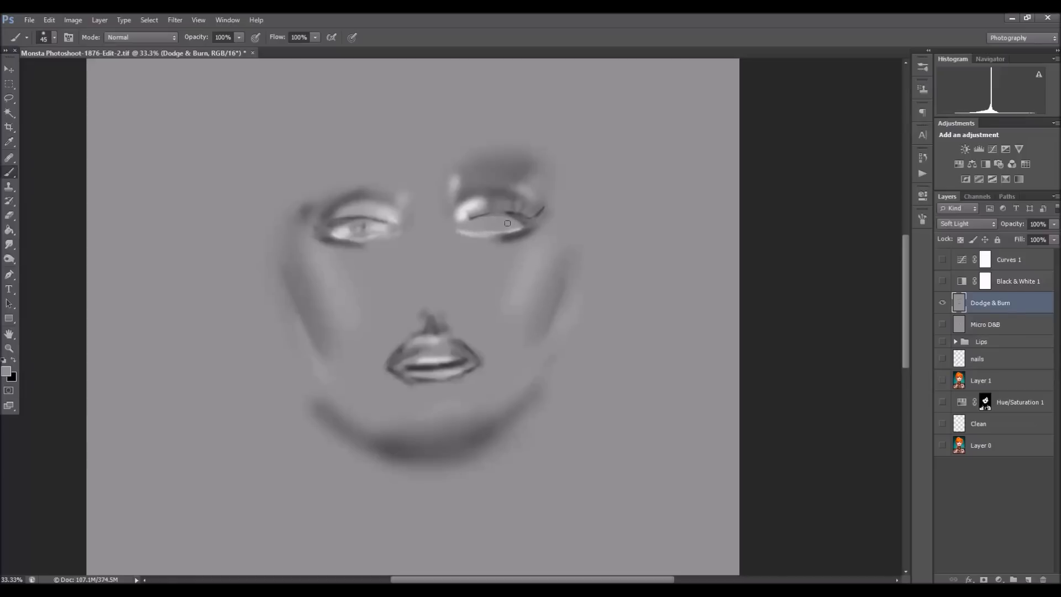
{"action": "mouse_move", "coordinate": [350, 229]}
{"action": "left_mouse_down"}
{"action": "mouse_move", "coordinate": [339, 230]}
{"action": "mouse_move", "coordinate": [375, 228]}
{"action": "left_mouse_up"}
Show all layers from Micro D&B down to Layer 0 again and compare the Dodge & Burn layer off and on
{"action": "left_click", "coordinate": [943, 325]}
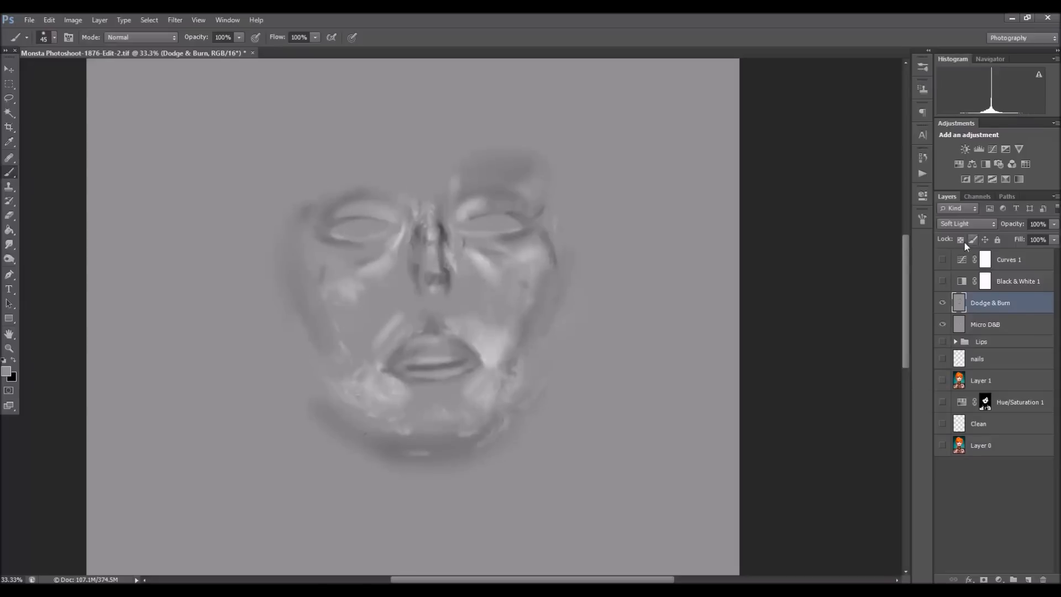
{"action": "left_click", "coordinate": [943, 341]}
{"action": "left_click", "coordinate": [942, 359]}
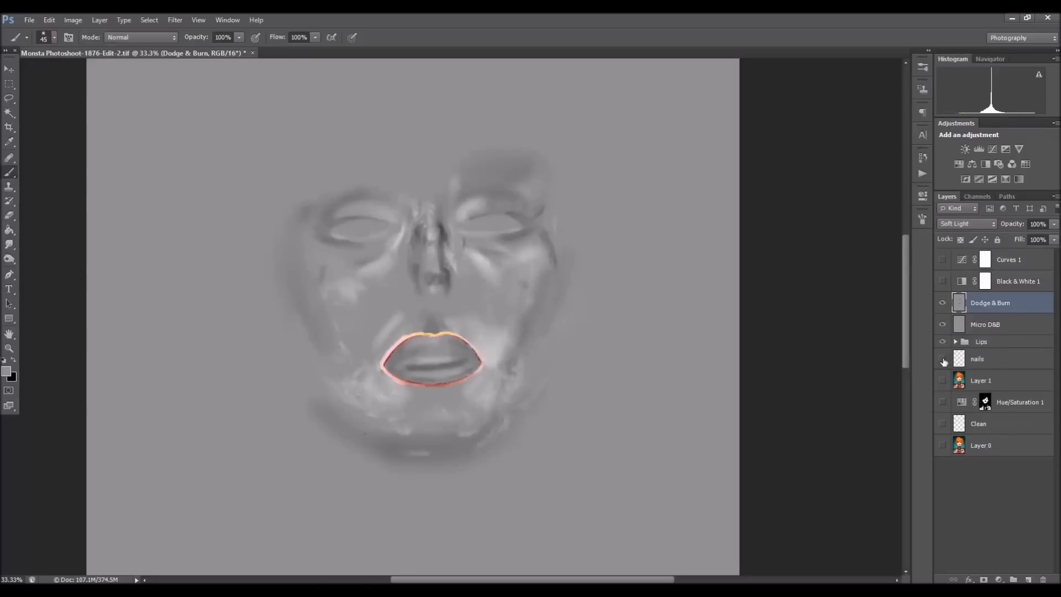
{"action": "left_click", "coordinate": [943, 381]}
{"action": "left_click", "coordinate": [943, 403]}
{"action": "left_click", "coordinate": [943, 424]}
{"action": "left_click", "coordinate": [943, 446]}
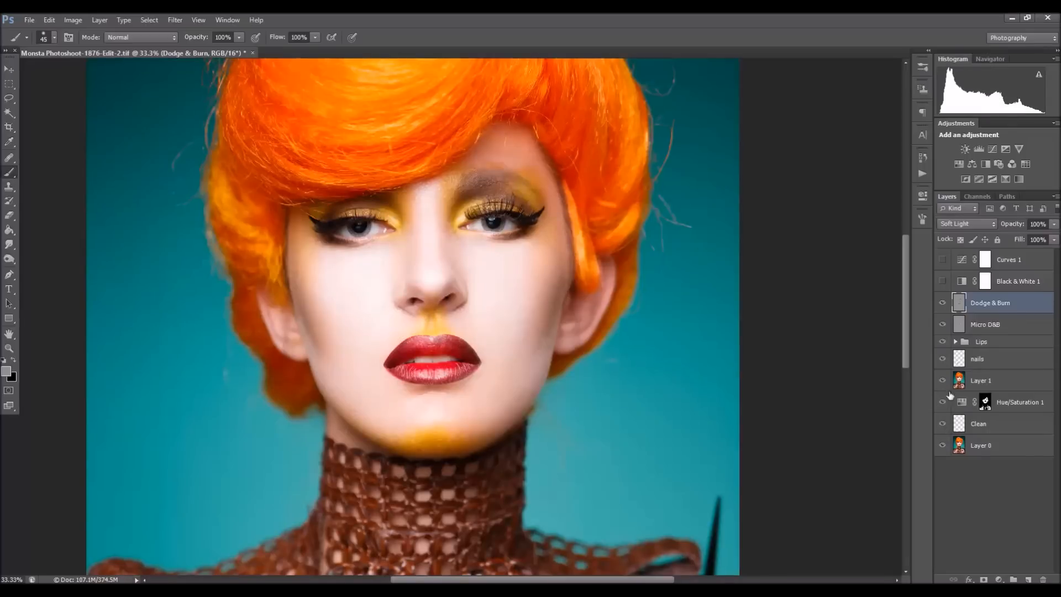
{"action": "left_click", "coordinate": [943, 303]}
{"action": "left_click", "coordinate": [943, 303]}
{"action": "left_click", "coordinate": [943, 304]}
{"action": "left_click", "coordinate": [944, 303]}
{"action": "left_click", "coordinate": [943, 303]}
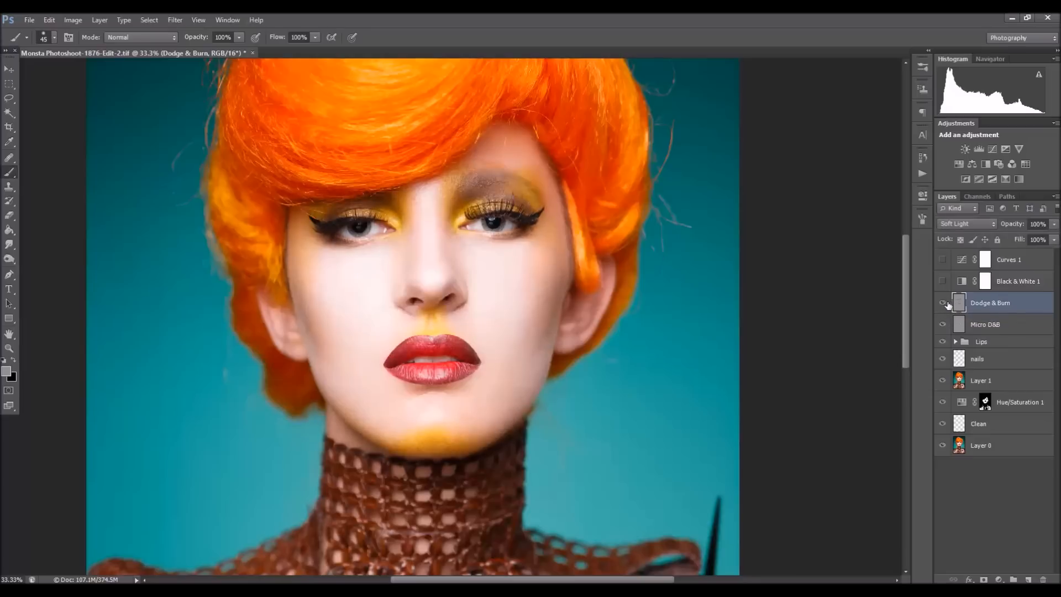
Refine the face shading in black at 1% flow with an 80 px brush, and check the Dodge & Burn layer off and on
{"action": "key", "text": "x"}
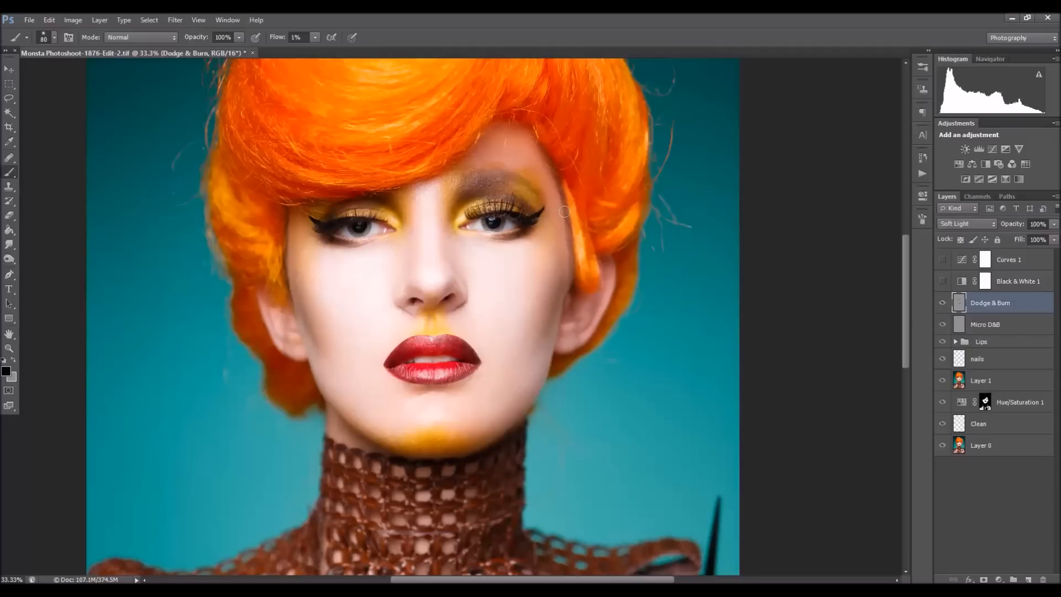
{"action": "left_click", "coordinate": [943, 303]}
{"action": "left_click", "coordinate": [943, 304]}
Delete the Black & White 1 and Curves 1 adjustment layers above Dodge & Burn
{"action": "left_click_drag", "start_coordinate": [1014, 283], "coordinate": [1043, 579]}
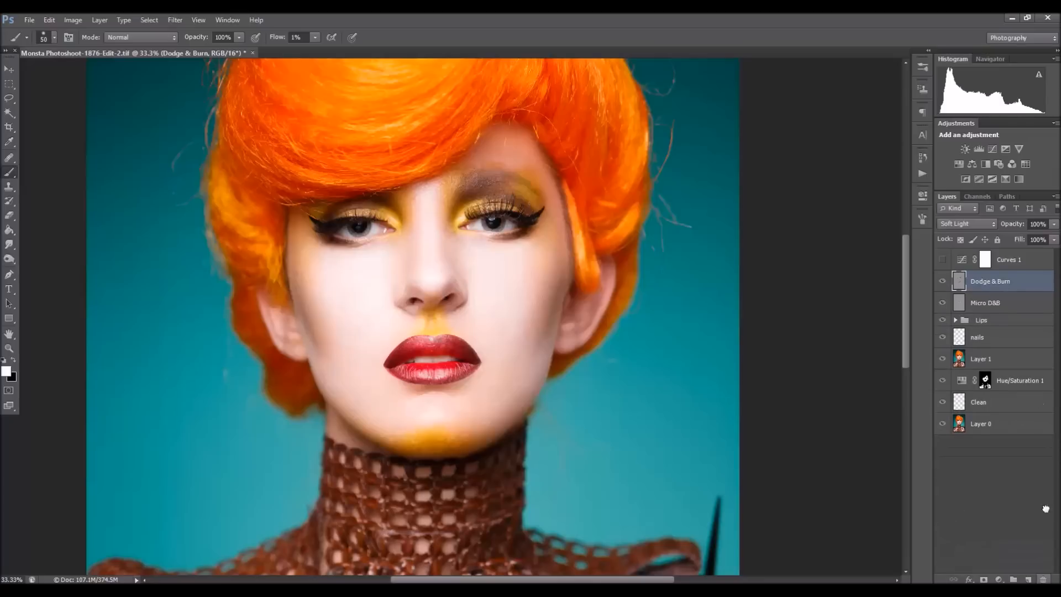
{"action": "left_click_drag", "start_coordinate": [1006, 272], "coordinate": [1044, 579]}
{"action": "left_click_drag", "start_coordinate": [907, 320], "coordinate": [923, 408]}
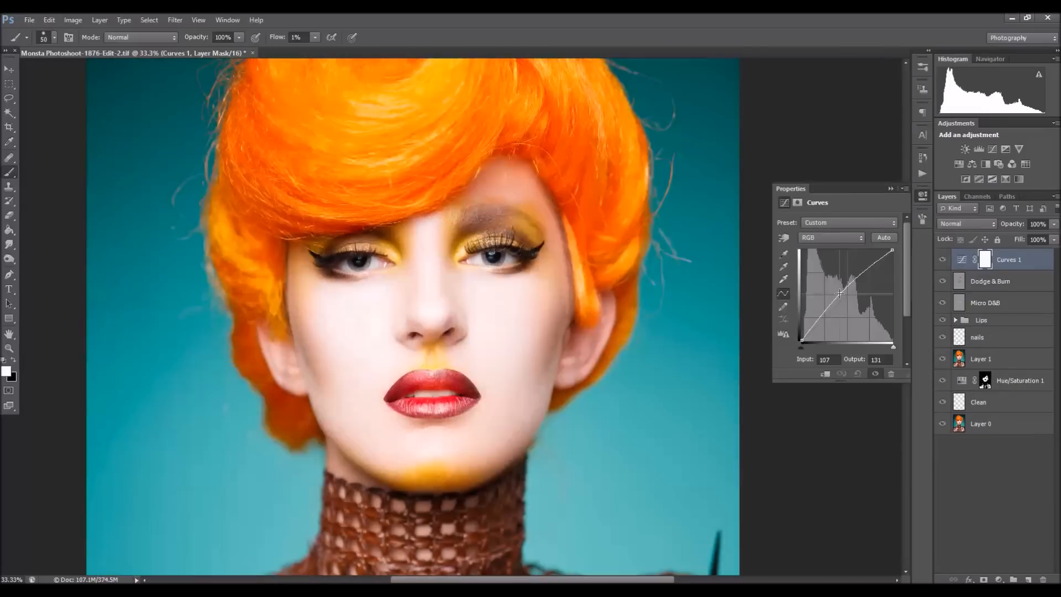
Invert the Curves 1 mask, paint the brightening back over the eyes, and compare the whole edit with Layer 0
{"action": "left_click_drag", "start_coordinate": [359, 268], "coordinate": [385, 265]}
{"action": "left_click", "coordinate": [891, 188]}
{"action": "key", "text": "z"}
{"action": "left_click", "coordinate": [448, 265]}
{"action": "left_click", "coordinate": [448, 266]}
{"action": "left_click", "coordinate": [943, 424], "text": "alt"}
{"action": "left_click", "coordinate": [942, 424], "text": "alt"}
Add a Selective Color adjustment layer above Curves 1 and compare the full retouch with Layer 0
{"action": "left_click", "coordinate": [999, 579]}
{"action": "left_click", "coordinate": [960, 570]}
{"action": "left_click", "coordinate": [891, 188]}
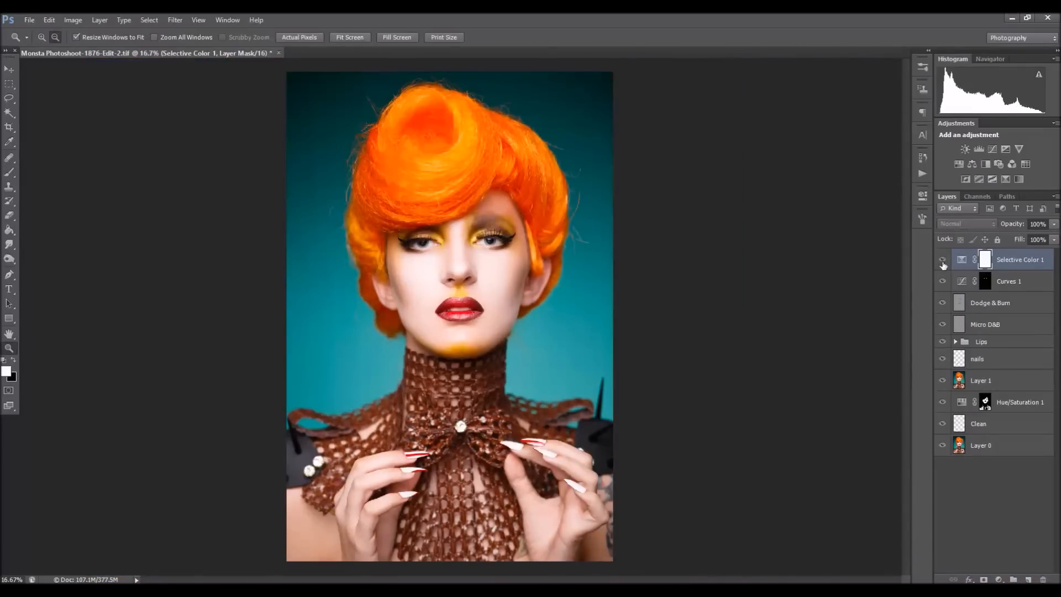
{"action": "left_click", "coordinate": [608, 353], "text": "alt"}
{"action": "left_click", "coordinate": [943, 445], "text": "alt"}
{"action": "left_click", "coordinate": [943, 445], "text": "alt"}
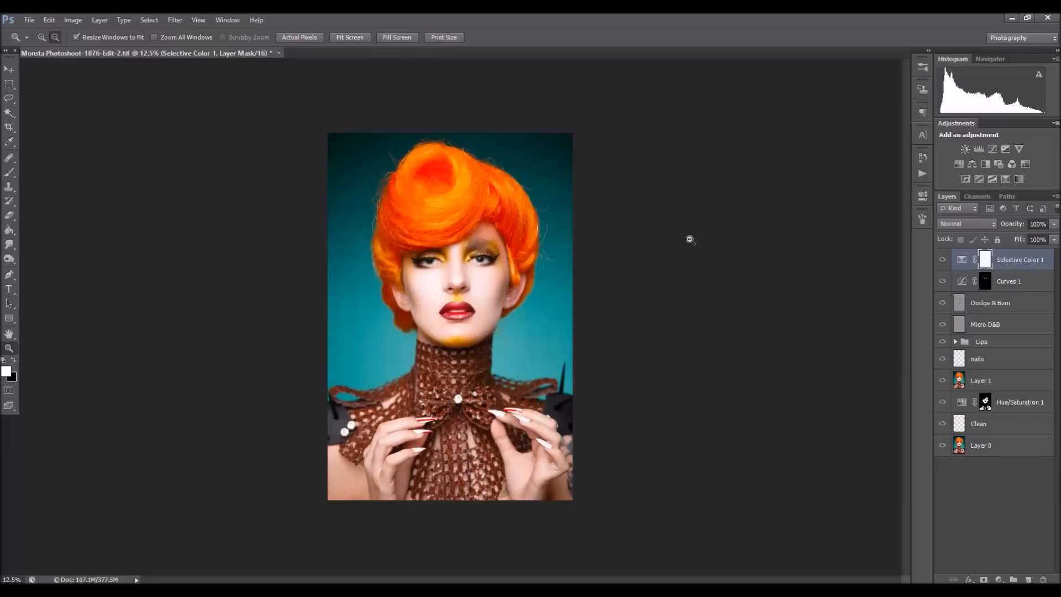
{"action": "left_click", "coordinate": [943, 445], "text": "alt"}
{"action": "left_click", "coordinate": [942, 446], "text": "alt"}
Shade beneath the lower lip on Dodge & Burn in black at 1% flow with a 35 px brush, and compare the layer off and on
{"action": "left_click", "coordinate": [990, 303]}
{"action": "key", "text": "b"}
{"action": "left_click_drag", "start_coordinate": [315, 38], "coordinate": [261, 50]}
{"action": "scroll", "coordinate": [456, 325], "scroll_direction": "up", "scroll_amount": 2}
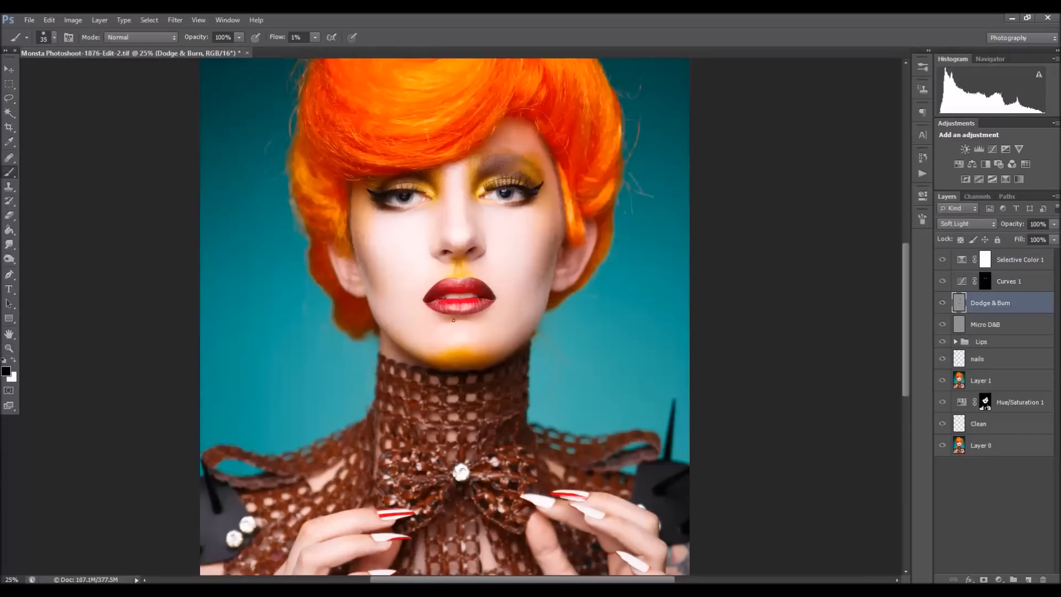
{"action": "scroll", "coordinate": [434, 312], "scroll_direction": "up", "scroll_amount": 3}
{"action": "key", "text": "z"}
{"action": "left_click", "coordinate": [453, 306], "text": "alt"}
{"action": "left_click", "coordinate": [453, 306], "text": "alt"}
{"action": "left_click", "coordinate": [943, 303]}
{"action": "left_click", "coordinate": [943, 303]}
Lighten the area below the lower lip in white on Dodge & Burn and check the layer off and on
{"action": "left_click", "coordinate": [449, 323]}
{"action": "key", "text": "b"}
{"action": "key", "text": "x"}
{"action": "key", "text": "z"}
{"action": "left_click", "coordinate": [461, 325], "text": "alt"}
{"action": "left_click", "coordinate": [461, 325], "text": "alt"}
{"action": "left_click", "coordinate": [462, 326], "text": "alt"}
{"action": "left_click", "coordinate": [943, 304]}
{"action": "left_click", "coordinate": [943, 304]}
{"action": "left_click", "coordinate": [464, 323]}
Try to warp a rectangular selection below the lower lip on a merged copy of all visible layers above Selective Color 1
{"action": "key", "text": "m"}
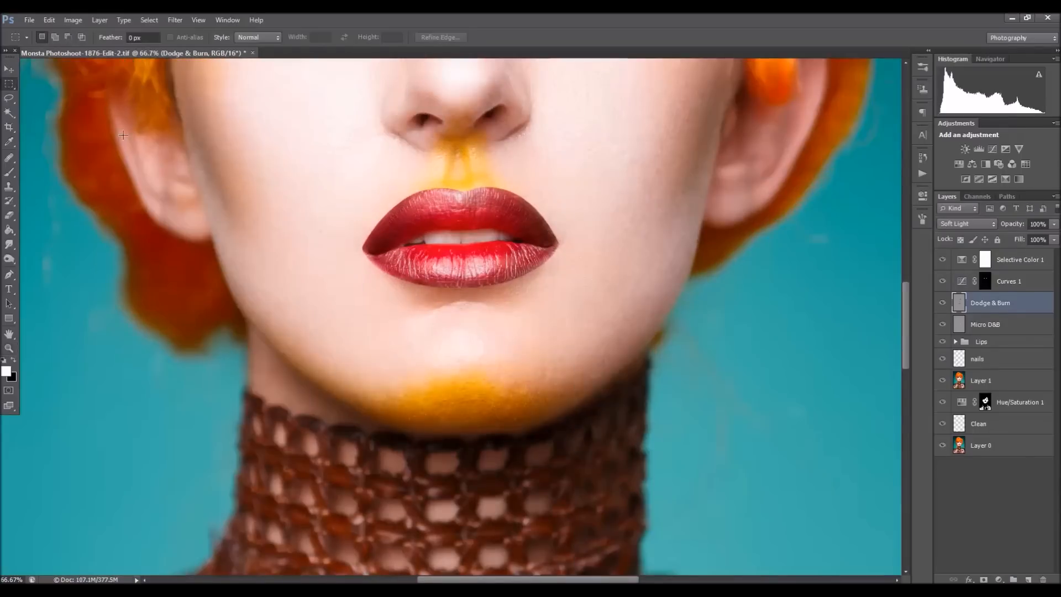
{"action": "left_click", "coordinate": [1020, 259]}
{"action": "left_click_drag", "start_coordinate": [408, 289], "coordinate": [520, 351]}
{"action": "right_click", "coordinate": [468, 318]}
{"action": "key", "text": "ctrl+alt+shift+e"}
{"action": "right_click", "coordinate": [460, 322]}
{"action": "left_click", "coordinate": [497, 462]}
{"action": "right_click", "coordinate": [476, 320]}
{"action": "left_click_drag", "start_coordinate": [463, 289], "coordinate": [498, 305]}
{"action": "left_click", "coordinate": [514, 411]}
{"action": "key", "text": "Return"}
{"action": "key", "text": "ctrl+d"}
Check the warped chin on the whole portrait and delete the merged Layer 2
{"action": "key", "text": "z"}
{"action": "left_click", "coordinate": [497, 211], "text": "alt"}
{"action": "triple_click", "coordinate": [498, 211]}
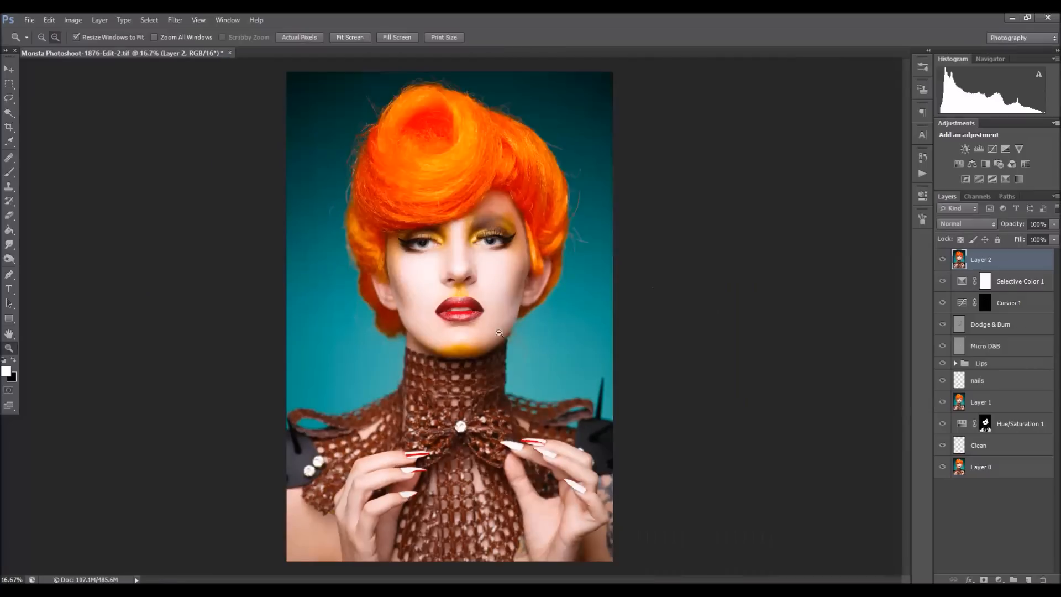
{"action": "left_click", "coordinate": [499, 333]}
{"action": "left_click_drag", "start_coordinate": [989, 259], "coordinate": [1043, 579]}
Add a Hue/Saturation adjustment layer with slightly lowered saturation in the Reds and invert its mask
{"action": "left_click", "coordinate": [959, 164]}
{"action": "left_click", "coordinate": [846, 238]}
{"action": "left_click", "coordinate": [829, 255]}
{"action": "left_click_drag", "start_coordinate": [837, 289], "coordinate": [828, 290]}
{"action": "left_click", "coordinate": [891, 188]}
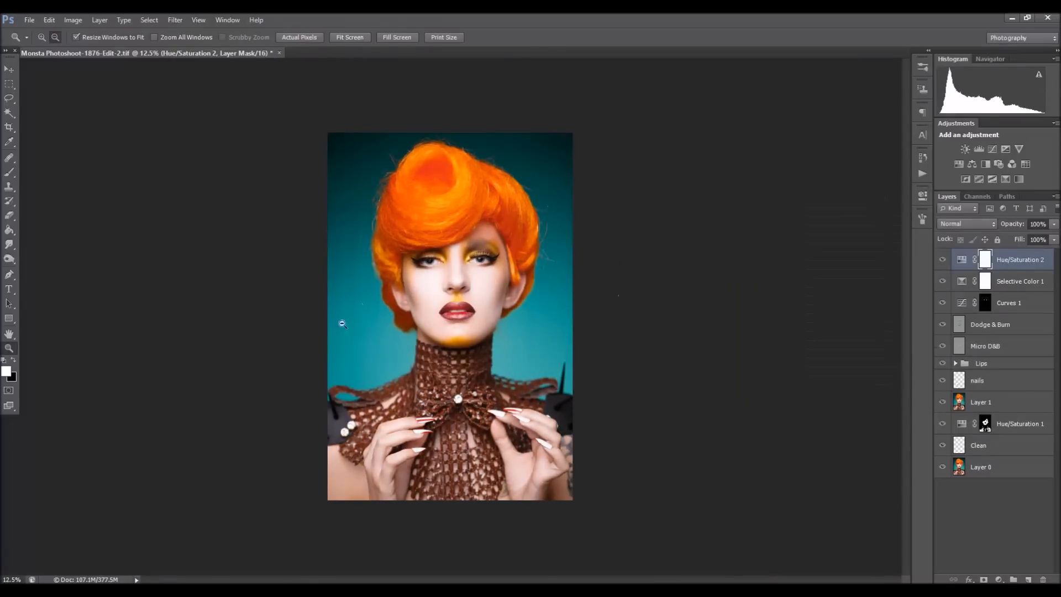
{"action": "key", "text": "ctrl+i"}
Start revealing Hue/Saturation 2 on parts of the face by painting white on its mask at 75% flow
{"action": "left_click", "coordinate": [464, 333]}
{"action": "left_click", "coordinate": [469, 335]}
{"action": "key", "text": "b"}
{"action": "left_click", "coordinate": [962, 260]}
{"action": "key", "text": "shift+0"}
{"action": "left_click", "coordinate": [985, 259]}
{"action": "key", "text": "bracketright"}
{"action": "key", "text": "bracketright"}
{"action": "left_click_drag", "start_coordinate": [444, 302], "coordinate": [474, 300]}
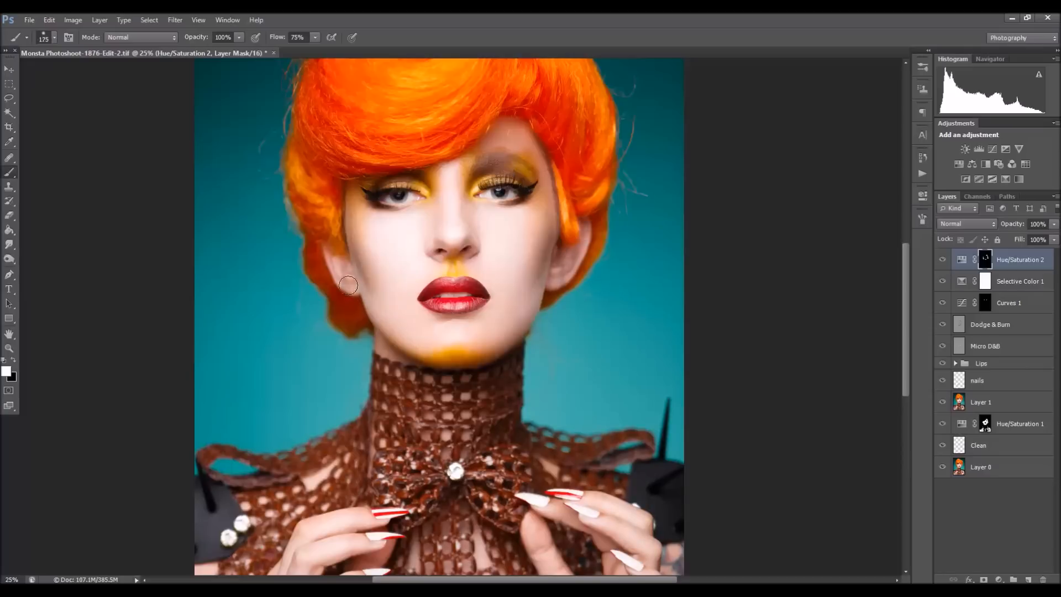
Paint the rest of the facial skin white on the Hue/Saturation 2 mask with a larger brush
{"action": "left_click_drag", "start_coordinate": [478, 244], "coordinate": [476, 345]}
{"action": "key", "text": "bracketright"}
{"action": "key", "text": "bracketright"}
{"action": "key", "text": "bracketright"}
{"action": "key", "text": "bracketright"}
{"action": "left_click_drag", "start_coordinate": [415, 331], "coordinate": [494, 229]}
{"action": "key", "text": "bracketleft"}
{"action": "key", "text": "bracketleft"}
{"action": "key", "text": "bracketleft"}
{"action": "key", "text": "bracketleft"}
{"action": "key", "text": "z"}
{"action": "left_click", "coordinate": [459, 343], "text": "alt"}
{"action": "left_click", "coordinate": [459, 342], "text": "alt"}
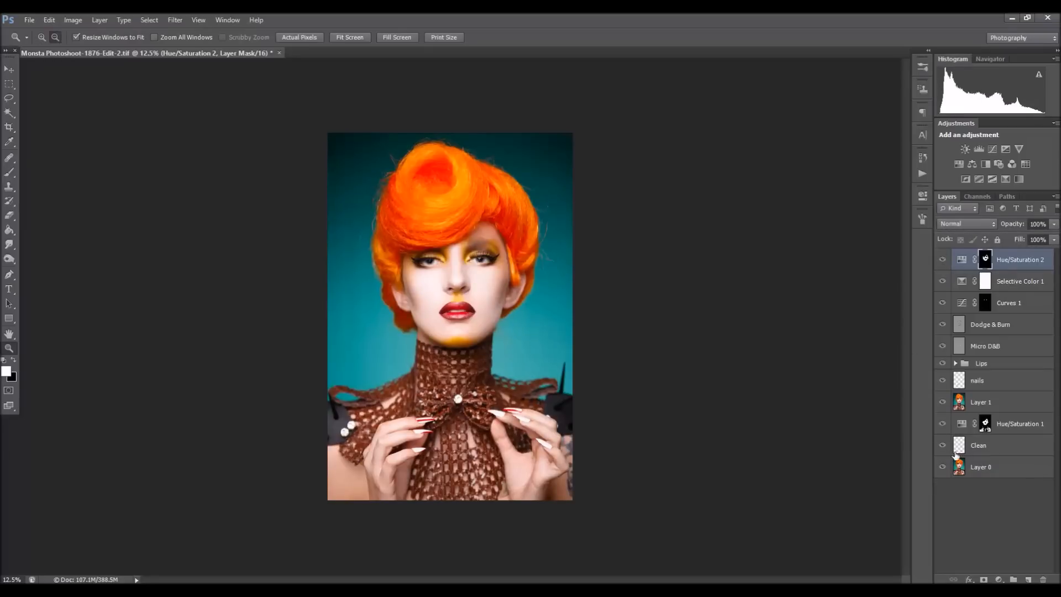
Try a second Selective Color adjustment on the Reds with Magenta +7 and Yellow +47
{"action": "left_click", "coordinate": [472, 280]}
{"action": "key", "text": "b"}
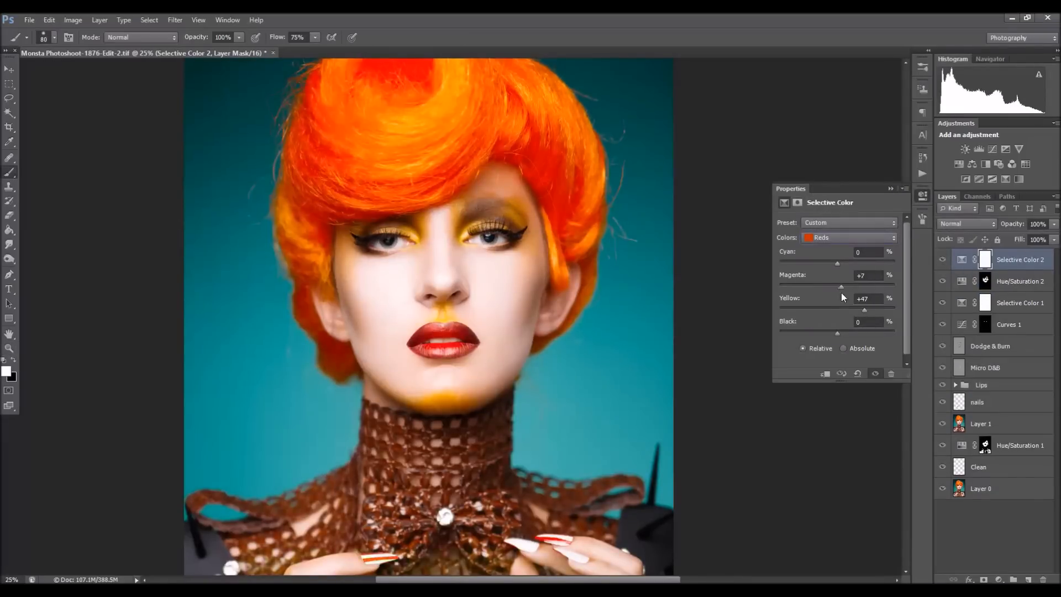
{"action": "mouse_move", "coordinate": [842, 293]}
{"action": "left_mouse_down"}
{"action": "mouse_move", "coordinate": [833, 299]}
{"action": "mouse_move", "coordinate": [825, 281]}
{"action": "left_mouse_up"}
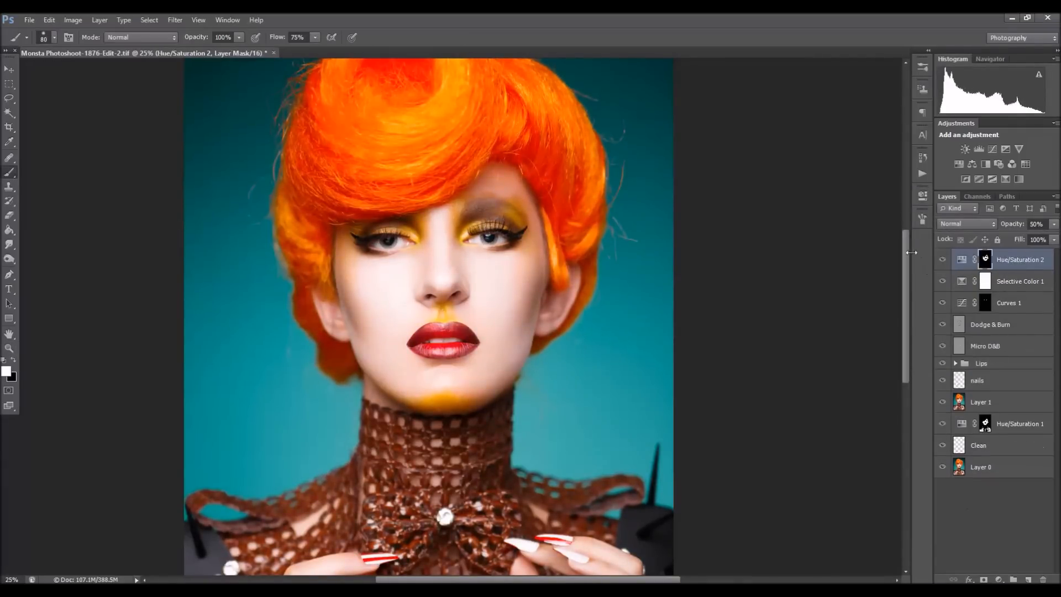
Try a further Hue/Saturation adjustment with Reds saturation at -17, painted through a black mask at 20% flow with a 35 px brush
{"action": "mouse_move", "coordinate": [823, 288]}
{"action": "left_mouse_down"}
{"action": "mouse_move", "coordinate": [809, 294]}
{"action": "mouse_move", "coordinate": [827, 293]}
{"action": "left_mouse_up"}
{"action": "left_click", "coordinate": [878, 237]}
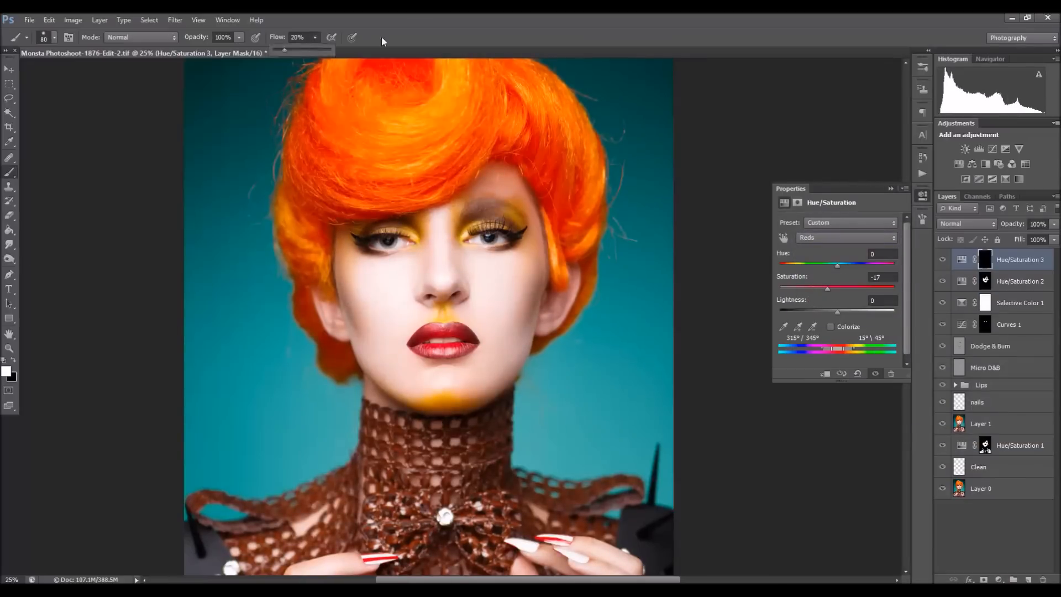
{"action": "key", "text": "bracketleft"}
{"action": "key", "text": "bracketleft"}
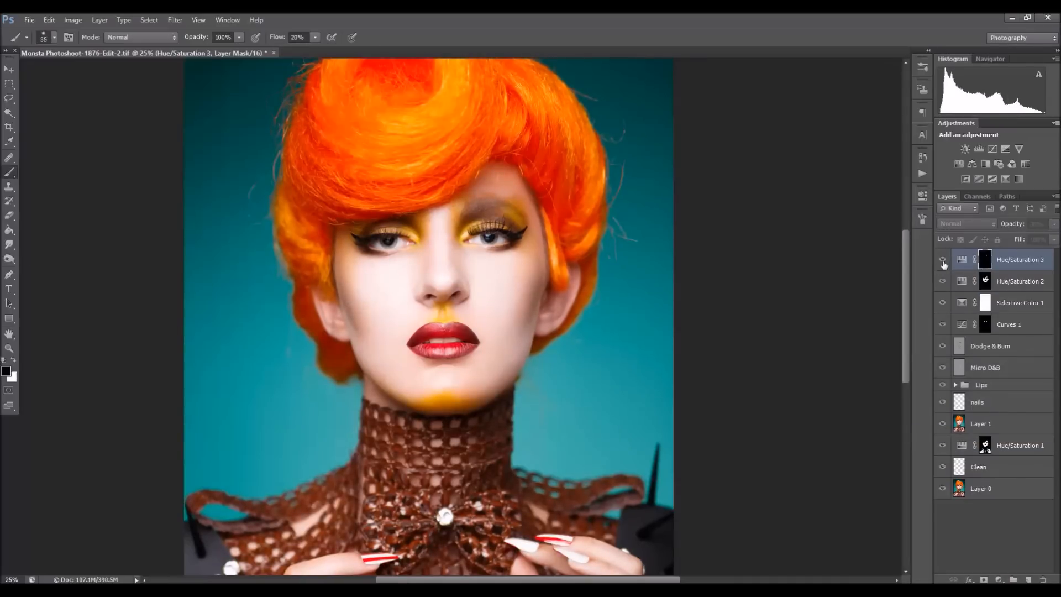
{"action": "key", "text": "z"}
{"action": "left_click", "coordinate": [519, 322], "text": "alt"}
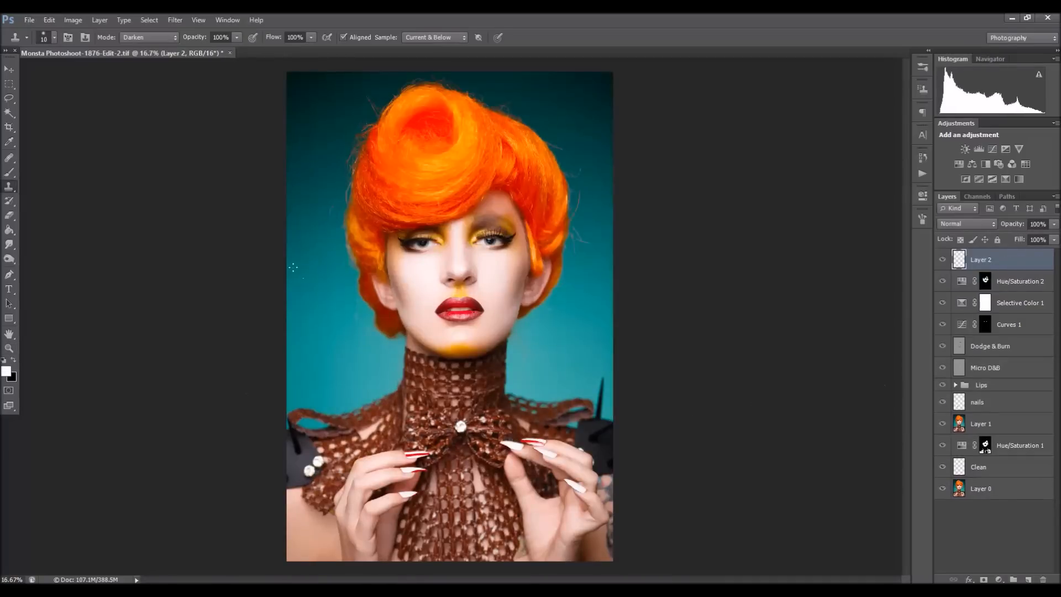
Clone out the flyaway hairs around the hairstyle on the new Layer 2 with the Clone Stamp in Darken mode
{"action": "left_click_drag", "start_coordinate": [579, 245], "coordinate": [585, 256]}
{"action": "left_click_drag", "start_coordinate": [574, 139], "coordinate": [587, 168]}
{"action": "left_click", "coordinate": [576, 155], "text": "alt"}
{"action": "key", "text": "["}
{"action": "left_click", "coordinate": [551, 151]}
{"action": "left_click_drag", "start_coordinate": [369, 100], "coordinate": [374, 108]}
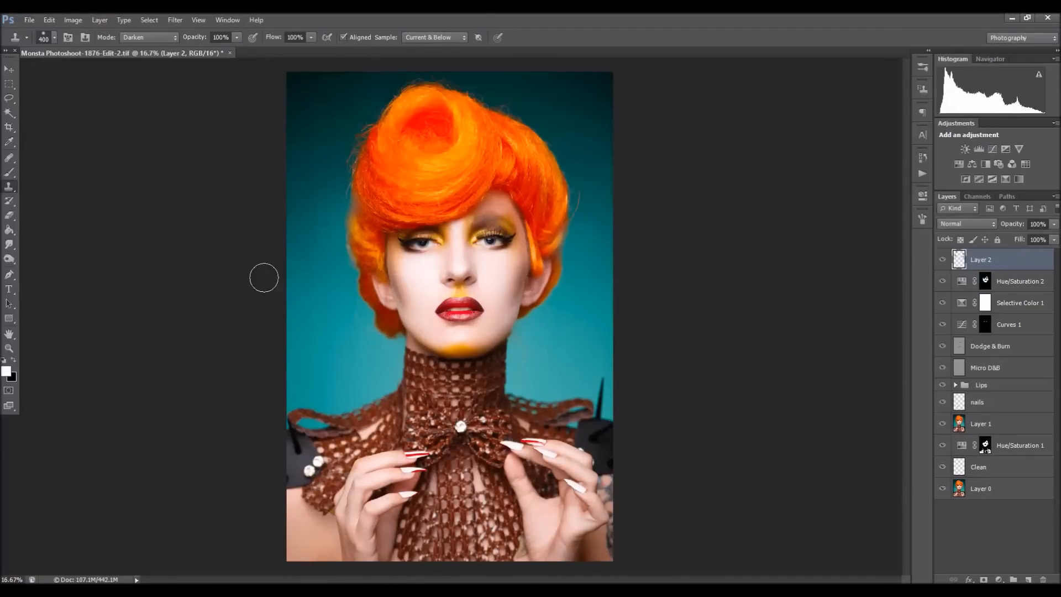
Erase the cloning that spills onto the hair's edge with a 100 px eraser and compare the result with Layer 0
{"action": "key", "text": "e"}
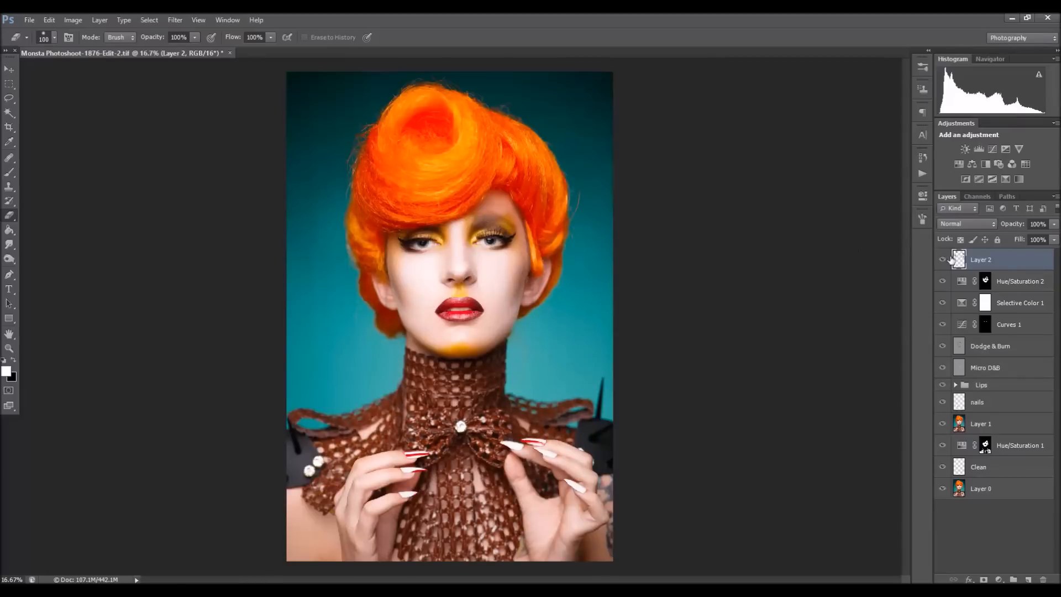
{"action": "key", "text": "z"}
{"action": "key", "text": "ctrl+minus"}
{"action": "left_click", "coordinate": [944, 259]}
{"action": "left_click", "coordinate": [372, 170], "text": "alt"}
{"action": "left_click", "coordinate": [372, 171], "text": "alt"}
{"action": "left_click", "coordinate": [943, 489], "text": "alt"}
{"action": "left_click", "coordinate": [942, 489], "text": "alt"}
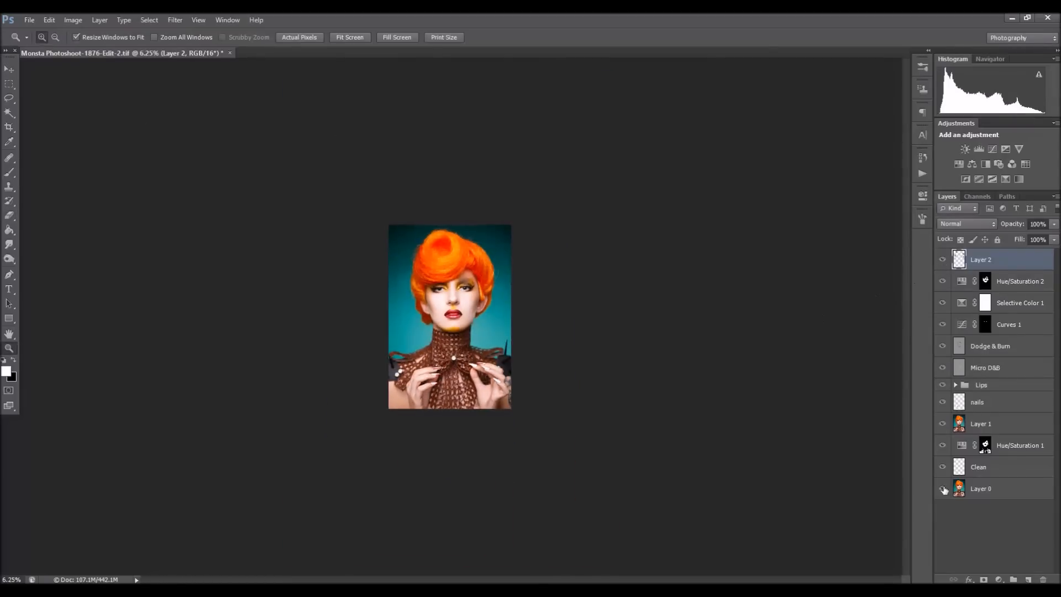
Examine the cleaned hair outline up close with Layer 2 off and on
{"action": "double_click", "coordinate": [587, 226]}
{"action": "double_click", "coordinate": [587, 226]}
{"action": "key", "text": "s"}
{"action": "key", "text": "e"}
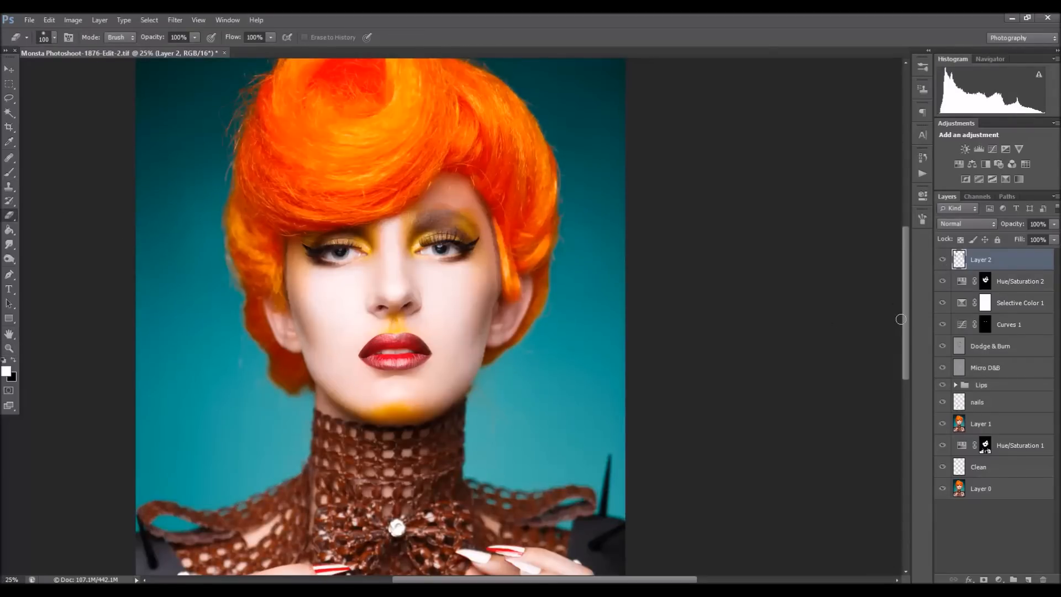
{"action": "left_click", "coordinate": [943, 260]}
{"action": "left_click", "coordinate": [943, 260]}
Add a new layer in Darken mode and clone the background beside the neck and shoulder with a 400 px Clone Stamp
{"action": "left_click_drag", "start_coordinate": [907, 293], "coordinate": [906, 268]}
{"action": "left_click", "coordinate": [1028, 580]}
{"action": "left_click", "coordinate": [967, 224]}
{"action": "left_click", "coordinate": [962, 253]}
{"action": "key", "text": "s"}
{"action": "left_click", "coordinate": [943, 259]}
{"action": "left_click", "coordinate": [943, 259]}
{"action": "left_click", "coordinate": [536, 449], "text": "alt"}
{"action": "left_click_drag", "start_coordinate": [907, 312], "coordinate": [907, 358]}
{"action": "left_click", "coordinate": [524, 392], "text": "alt"}
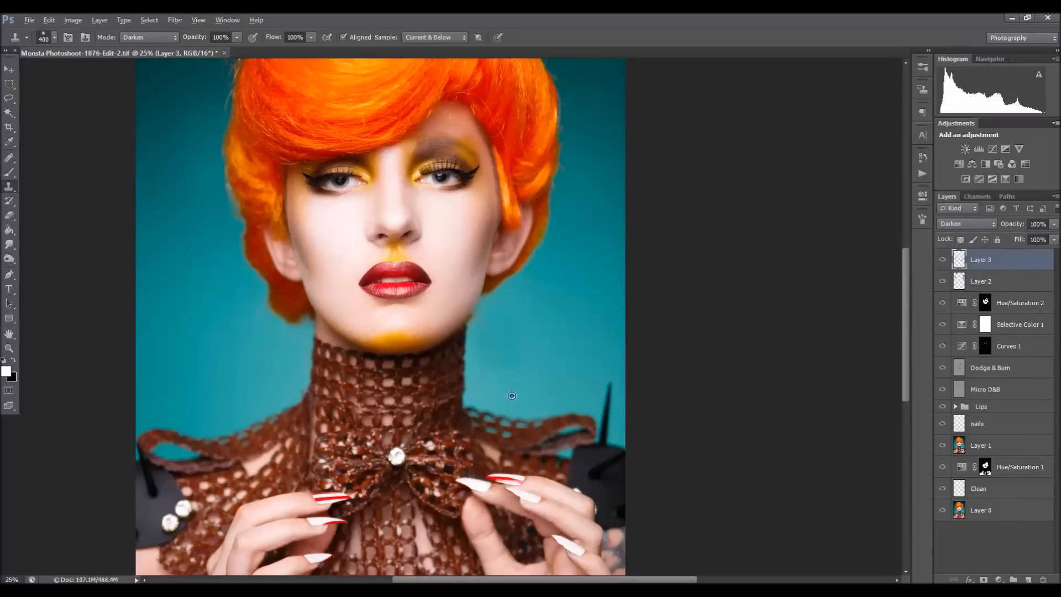
Erase the Layer 2 cloning along the jaw and neck edge, and compare the whole retouch with Layer 0
{"action": "left_click", "coordinate": [981, 281]}
{"action": "key", "text": "e"}
{"action": "left_click_drag", "start_coordinate": [465, 316], "coordinate": [452, 339]}
{"action": "left_click_drag", "start_coordinate": [907, 309], "coordinate": [911, 306]}
{"action": "key", "text": "z"}
{"action": "left_click", "coordinate": [470, 309], "text": "alt"}
{"action": "left_click", "coordinate": [470, 309], "text": "alt"}
{"action": "left_click", "coordinate": [943, 512], "text": "alt"}
{"action": "left_click", "coordinate": [942, 511], "text": "alt"}
{"action": "left_click", "coordinate": [498, 422]}
{"action": "left_click", "coordinate": [498, 373]}
Stamp all visible layers into a new layer above Layer 3 and open Shadows/Highlights for it
{"action": "left_click", "coordinate": [1013, 264]}
{"action": "key", "text": "ctrl+alt+shift+e"}
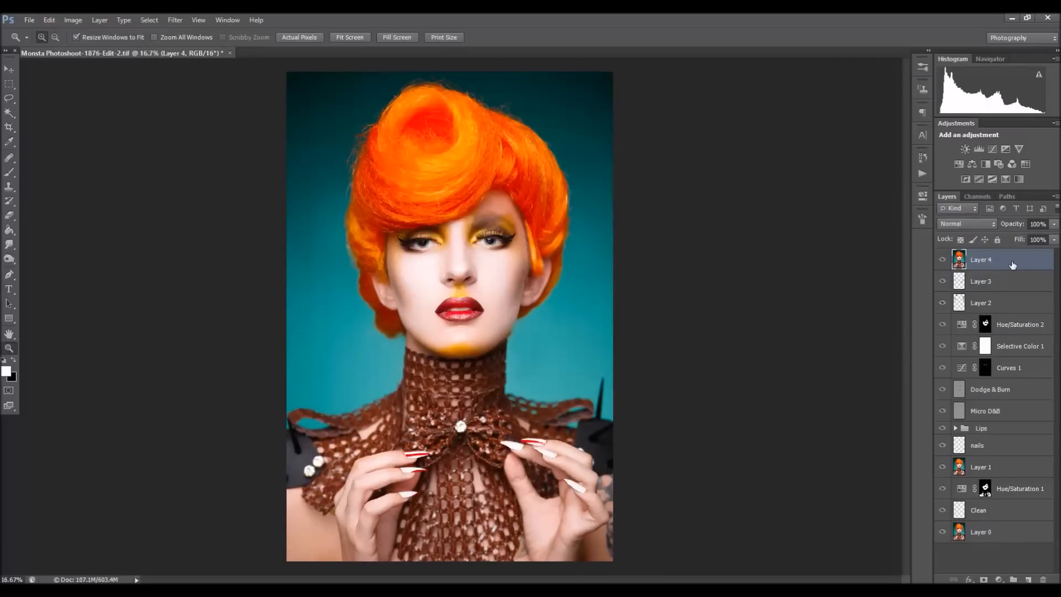
{"action": "left_click", "coordinate": [73, 20]}
{"action": "mouse_move", "coordinate": [92, 52]}
{"action": "left_click", "coordinate": [266, 288]}
Set the Shadows amount to 0% and the Highlights amount to 35%, comparing the preview off and on
{"action": "left_click", "coordinate": [851, 201]}
{"action": "left_click", "coordinate": [852, 200]}
{"action": "left_click", "coordinate": [851, 200]}
{"action": "left_click", "coordinate": [851, 201]}
{"action": "left_click_drag", "start_coordinate": [744, 244], "coordinate": [696, 244]}
{"action": "left_click_drag", "start_coordinate": [741, 152], "coordinate": [697, 152]}
{"action": "left_click_drag", "start_coordinate": [696, 243], "coordinate": [741, 245]}
{"action": "left_click", "coordinate": [846, 204]}
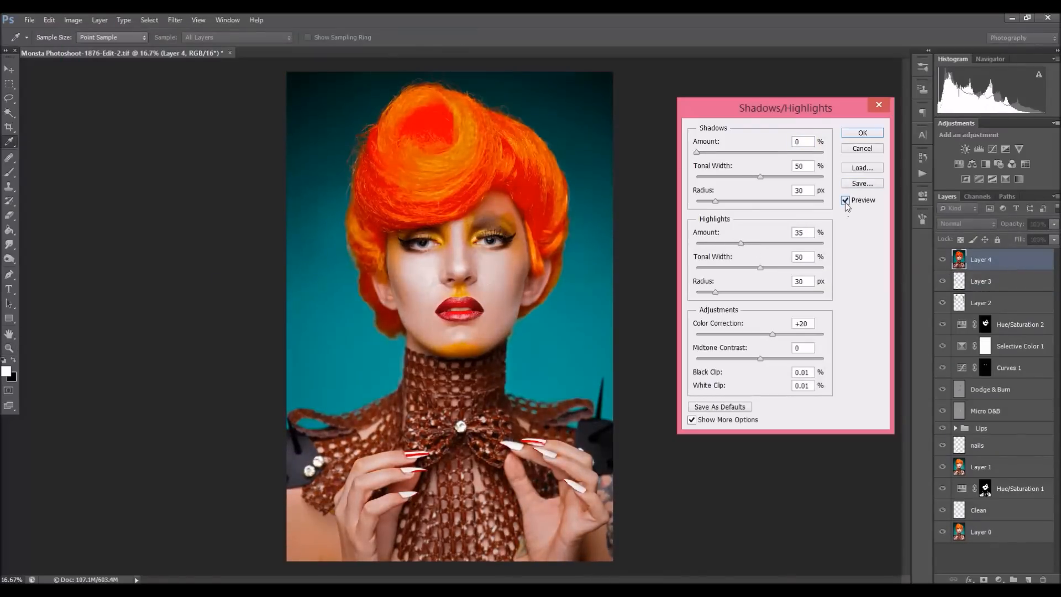
{"action": "left_click", "coordinate": [847, 202]}
{"action": "left_click", "coordinate": [847, 202]}
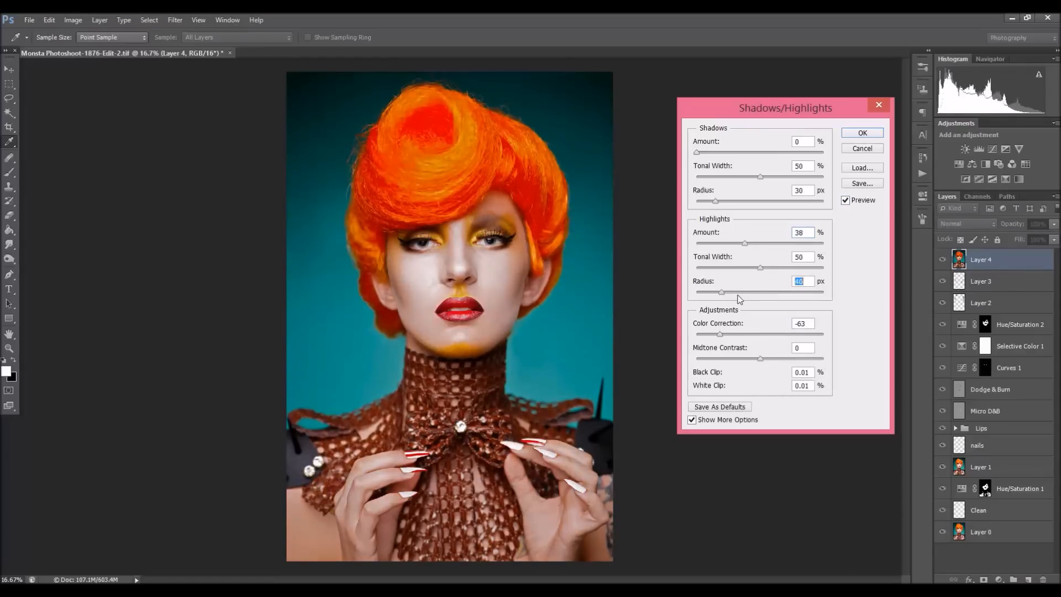
Apply Shadows/Highlights with Highlights amount 38%, radius 40 px and Color Correction -63, and compare Layer 4 off and on
{"action": "key", "text": "Return"}
{"action": "key", "text": "z"}
{"action": "left_click", "coordinate": [943, 259]}
{"action": "left_click", "coordinate": [942, 259]}
Add a black mask to Layer 4 and paint white over the front and collar of the woven top at 100% flow
{"action": "left_click", "coordinate": [984, 579], "text": "alt"}
{"action": "key", "text": "b"}
{"action": "left_click_drag", "start_coordinate": [470, 475], "coordinate": [455, 524]}
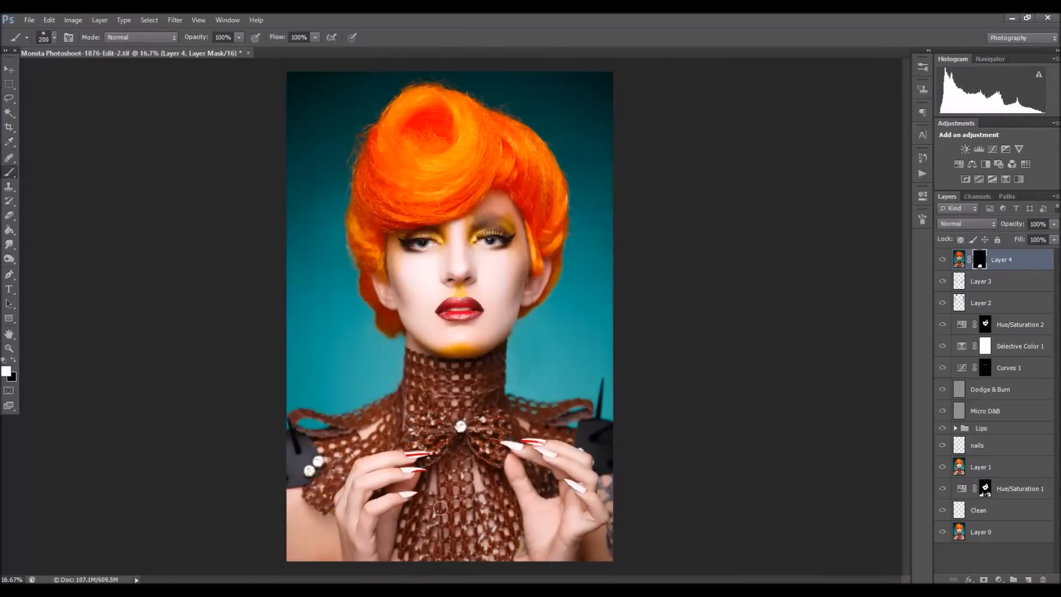
{"action": "left_click_drag", "start_coordinate": [421, 388], "coordinate": [499, 373]}
Paint white on Layer 4's mask over the shoulder sections of the woven top with a 125 px brush
{"action": "key", "text": "bracketleft"}
{"action": "key", "text": "bracketleft"}
{"action": "key", "text": "bracketleft"}
{"action": "key", "text": "bracketleft"}
{"action": "key", "text": "bracketleft"}
{"action": "key", "text": "bracketleft"}
{"action": "left_click_drag", "start_coordinate": [319, 463], "coordinate": [390, 444]}
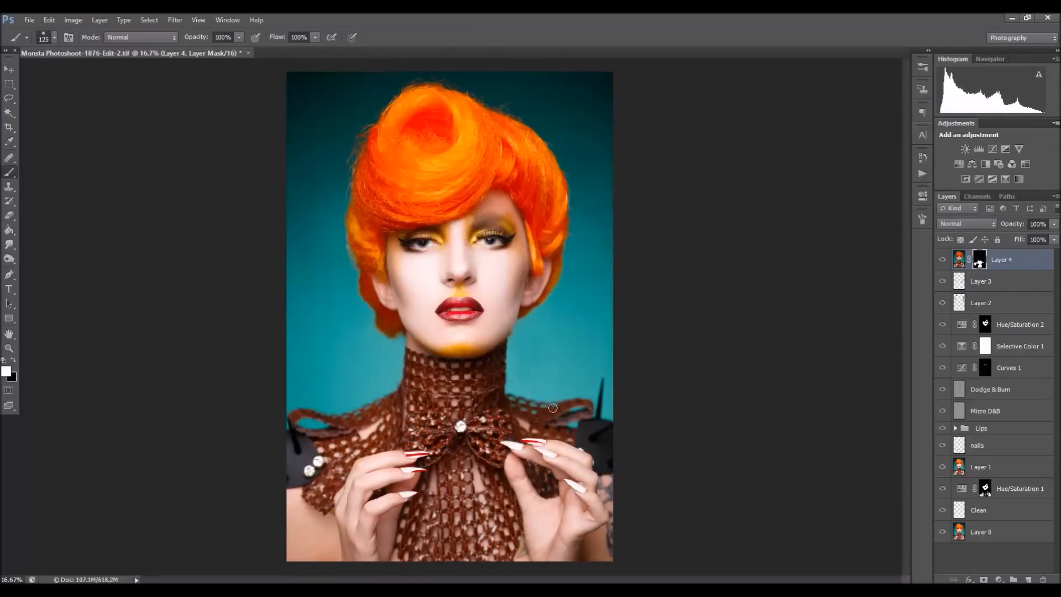
Add a Hue/Saturation adjustment above Layer 4 and adjust the hue, saturation and lightness of a single color range
{"action": "key", "text": "z"}
{"action": "key", "text": "ctrl+minus"}
{"action": "left_click", "coordinate": [959, 164]}
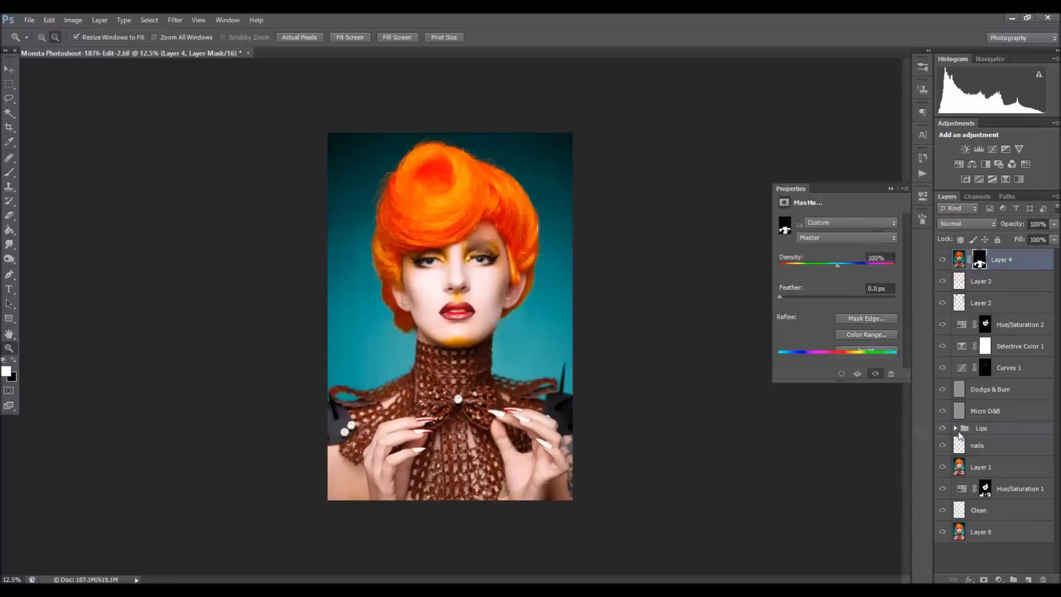
{"action": "left_click", "coordinate": [846, 237]}
{"action": "left_click", "coordinate": [828, 262]}
{"action": "left_click_drag", "start_coordinate": [838, 289], "coordinate": [853, 288]}
{"action": "left_click_drag", "start_coordinate": [837, 266], "coordinate": [842, 289]}
{"action": "double_click", "coordinate": [962, 259]}
{"action": "mouse_move", "coordinate": [837, 313]}
{"action": "left_mouse_down"}
{"action": "mouse_move", "coordinate": [826, 315]}
{"action": "mouse_move", "coordinate": [845, 307]}
{"action": "left_mouse_up"}
{"action": "type", "text": "0"}
{"action": "left_click", "coordinate": [922, 195]}
Invert the Hue/Saturation 3 mask to black and paint white over the woven top at 100% flow
{"action": "key", "text": "ctrl+i"}
{"action": "key", "text": "b"}
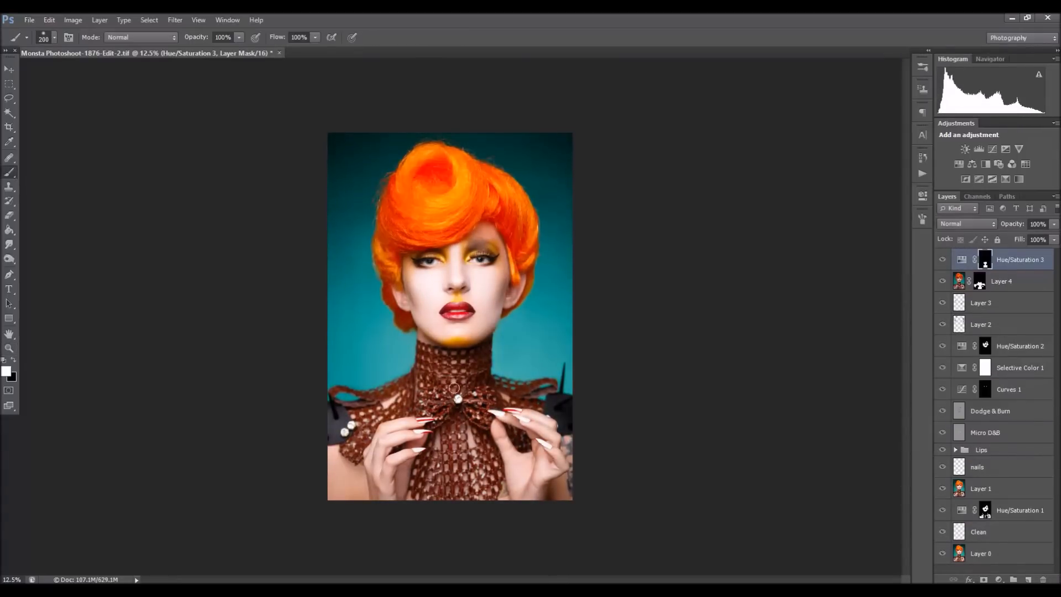
Compare the original in Layer 0 with the full layer stack, and delete Layer 3
{"action": "left_click", "coordinate": [943, 555], "text": "alt"}
{"action": "key", "text": "z"}
{"action": "key", "text": "ctrl+minus"}
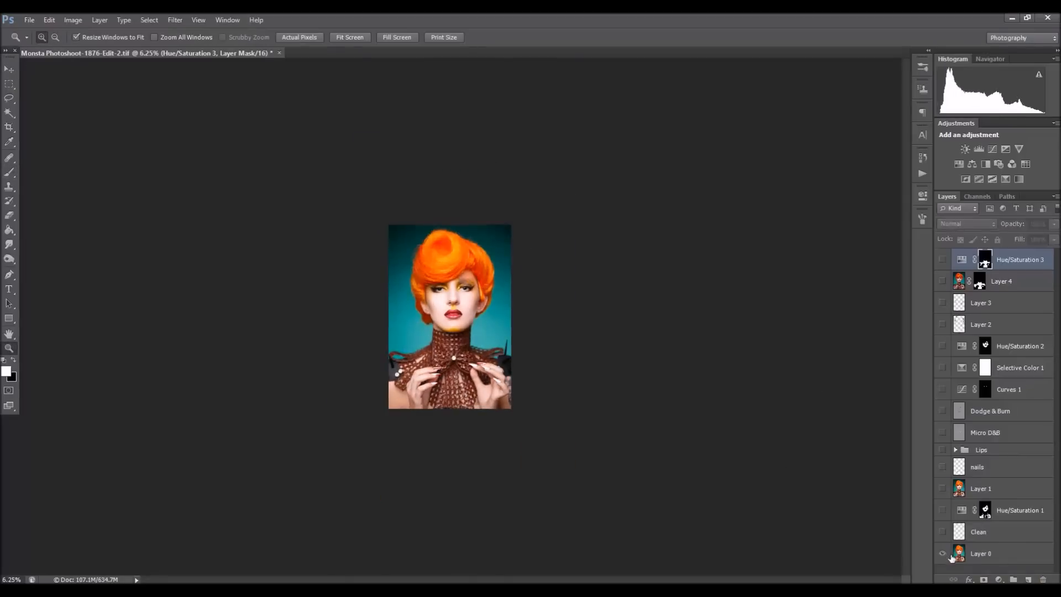
{"action": "left_click", "coordinate": [952, 558]}
{"action": "left_click", "coordinate": [945, 555], "text": "alt"}
{"action": "left_click_drag", "start_coordinate": [1003, 305], "coordinate": [1043, 579]}
{"action": "left_click", "coordinate": [685, 295]}
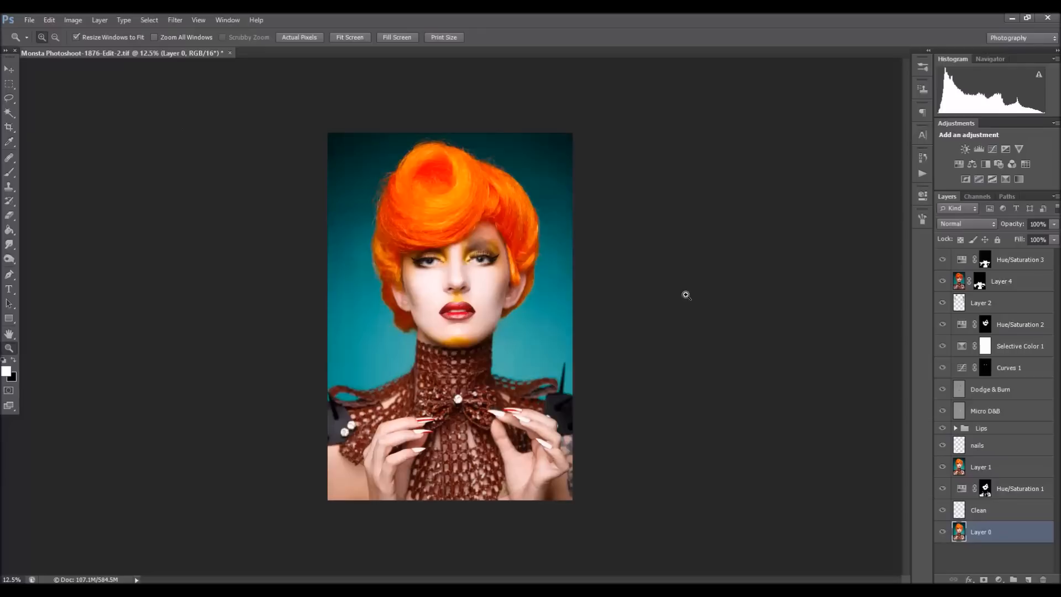
Try a Selective Color adjustment above Hue/Saturation 3 with the Cyans at Yellow +62% and Black -38%
{"action": "left_click", "coordinate": [1020, 259]}
{"action": "left_click", "coordinate": [998, 579]}
{"action": "left_click", "coordinate": [967, 571]}
{"action": "left_click", "coordinate": [849, 237]}
{"action": "left_click", "coordinate": [832, 276]}
{"action": "left_click_drag", "start_coordinate": [837, 334], "coordinate": [812, 336]}
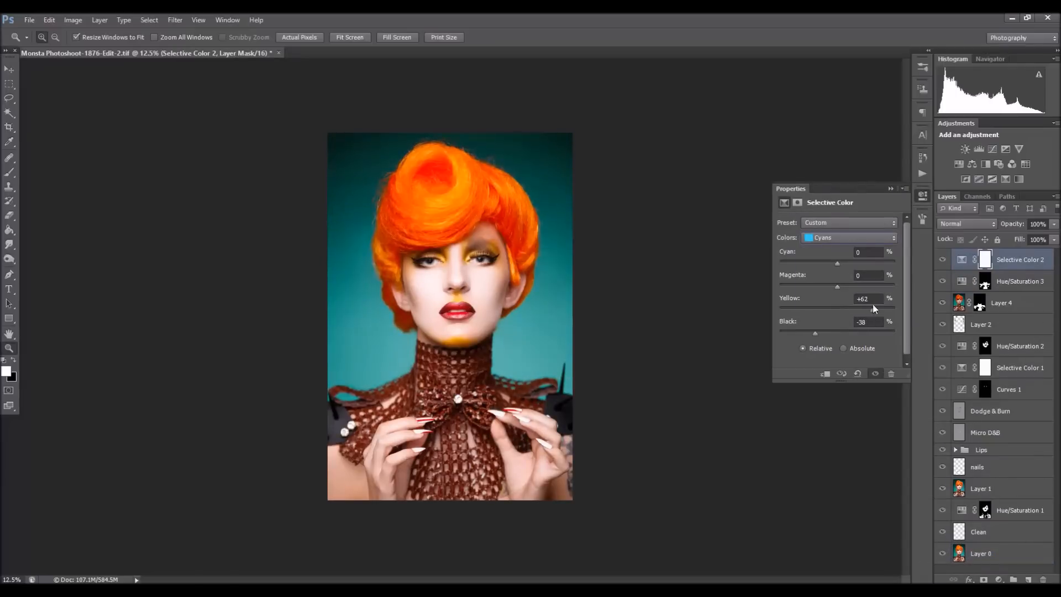
{"action": "left_click", "coordinate": [891, 189]}
Compare the retouch with the original photo and discard the Selective Color 2 layer
{"action": "left_click", "coordinate": [943, 555], "text": "alt"}
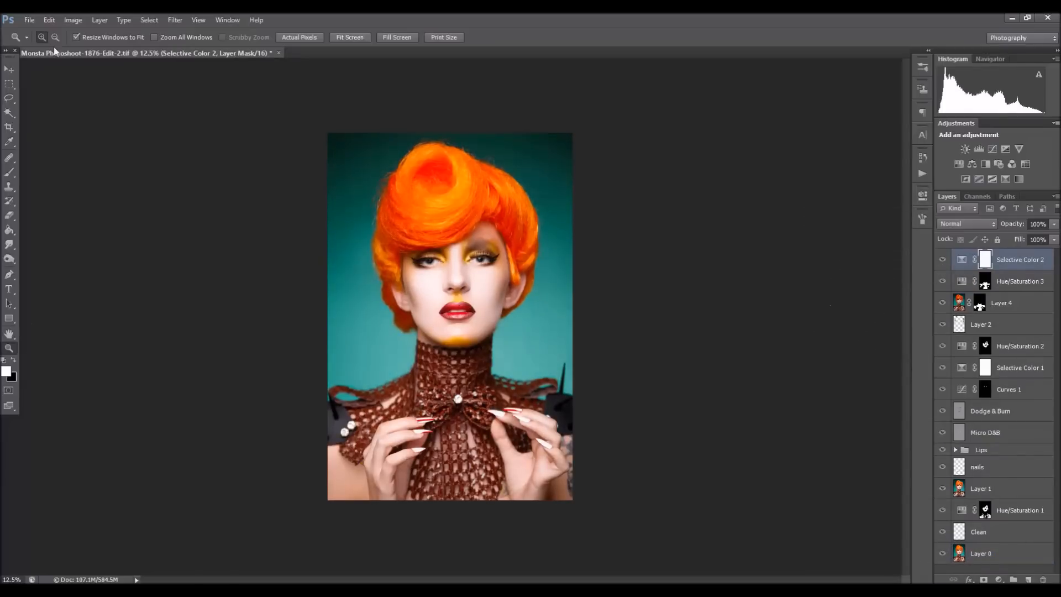
{"action": "key", "text": "ctrl+minus"}
{"action": "left_click", "coordinate": [944, 555], "text": "alt"}
{"action": "left_click", "coordinate": [953, 554]}
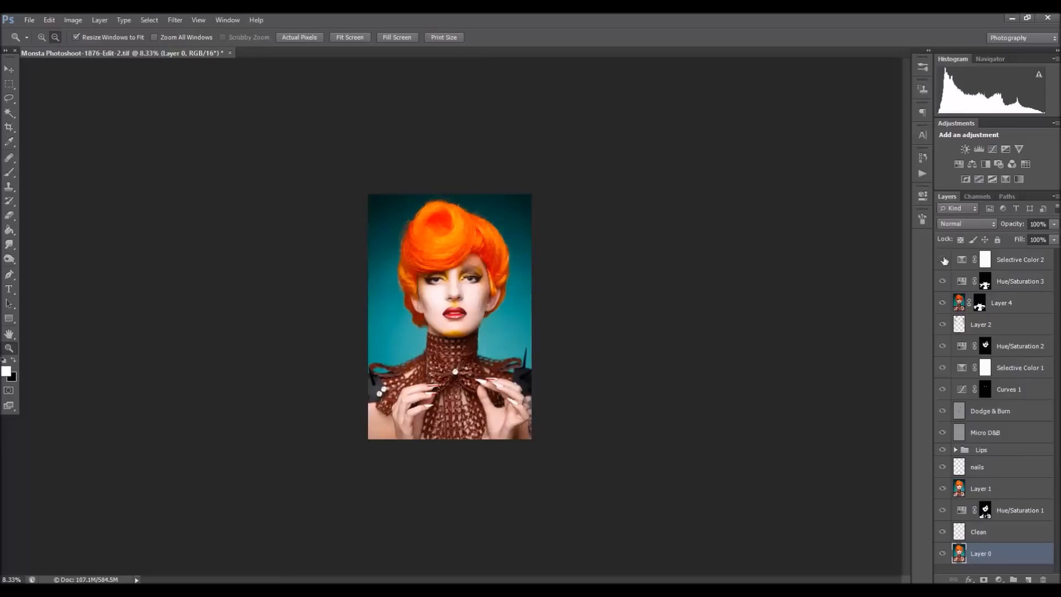
{"action": "scroll", "coordinate": [944, 263], "scroll_direction": "down", "scroll_amount": 1}
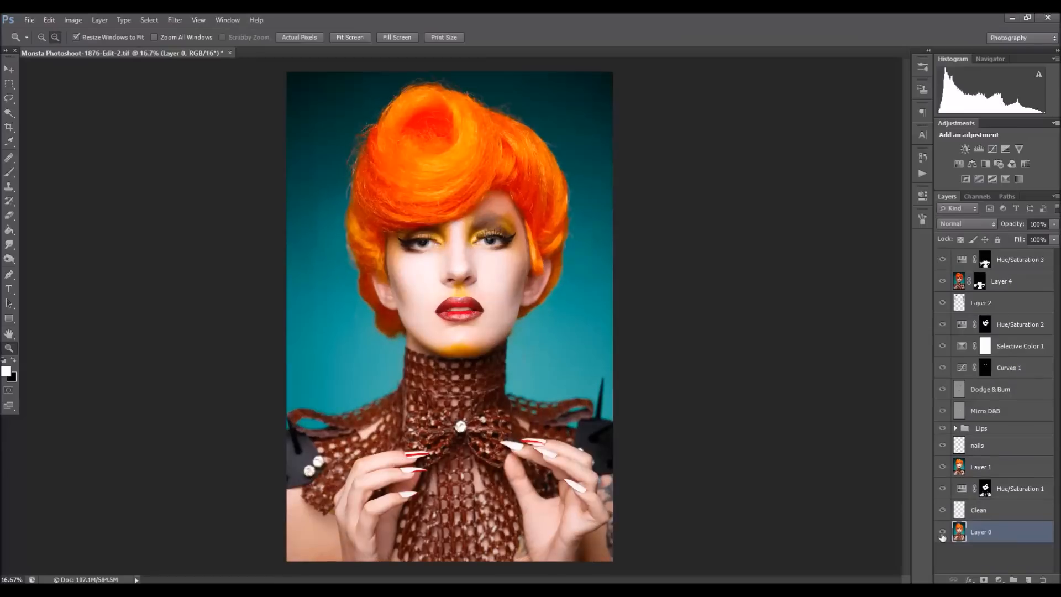
Compare the original photo in Layer 0 with the complete retouch by repeatedly hiding and showing all other layers
{"action": "left_click", "coordinate": [944, 534], "text": "alt"}
{"action": "left_click", "coordinate": [943, 534], "text": "alt"}
{"action": "left_click", "coordinate": [944, 534], "text": "alt"}
{"action": "left_click", "coordinate": [944, 534], "text": "alt"}
{"action": "left_click", "coordinate": [946, 532], "text": "alt"}
{"action": "left_click", "coordinate": [945, 533], "text": "alt"}
{"action": "left_click", "coordinate": [945, 532], "text": "alt"}
{"action": "left_click", "coordinate": [945, 532], "text": "alt"}
{"action": "left_click", "coordinate": [943, 534], "text": "alt"}
{"action": "left_click", "coordinate": [944, 533], "text": "alt"}
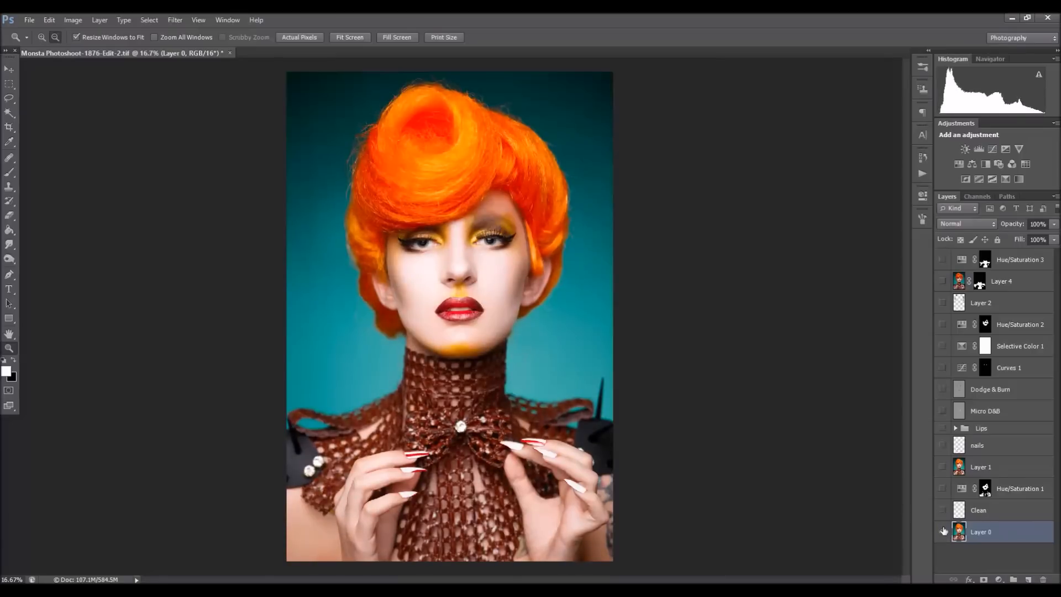
{"action": "left_click", "coordinate": [944, 533], "text": "alt"}
{"action": "left_click", "coordinate": [944, 532], "text": "alt"}
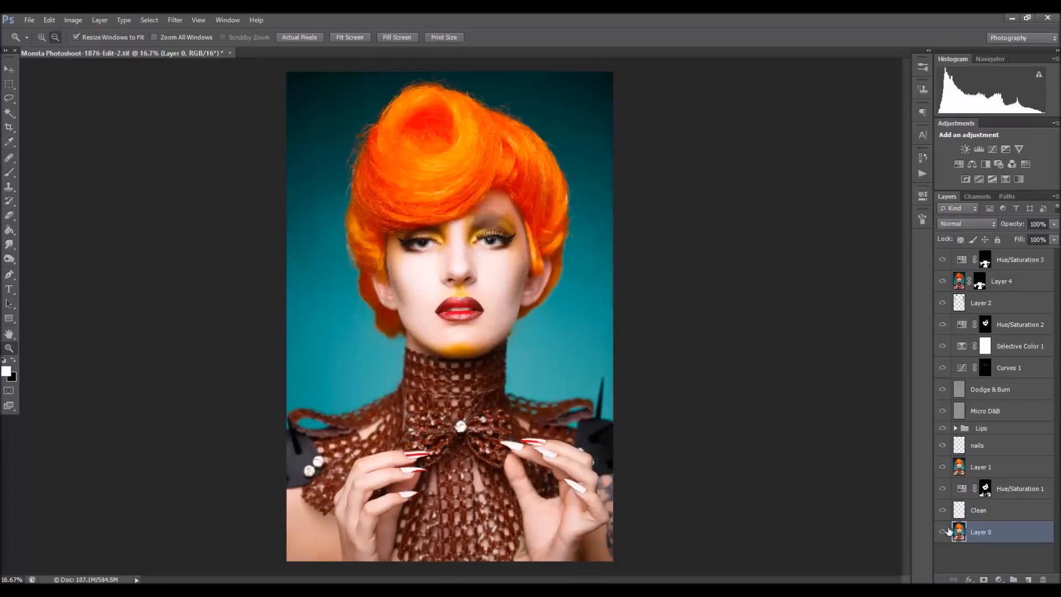
Rename the existing Dodge & Burn layer to contour' and add a new Soft Light layer named Dodge & Burn above Hue/Saturation 3
{"action": "left_click", "coordinate": [1020, 260]}
{"action": "left_click", "coordinate": [990, 389]}
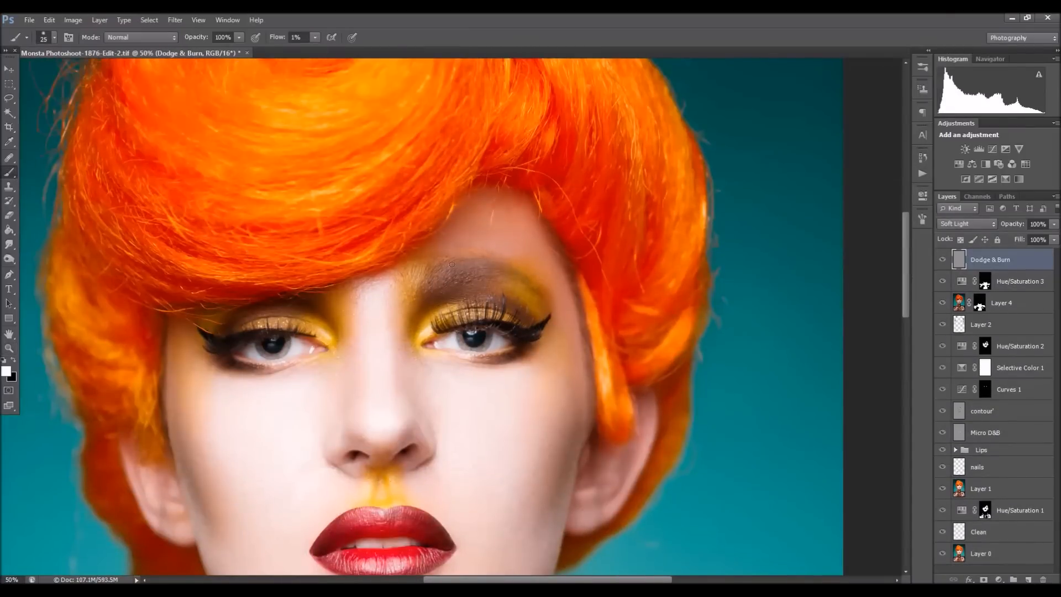
{"action": "left_click", "coordinate": [8, 348]}
{"action": "left_click", "coordinate": [443, 310]}
{"action": "left_click", "coordinate": [442, 310]}
{"action": "left_click", "coordinate": [442, 309]}
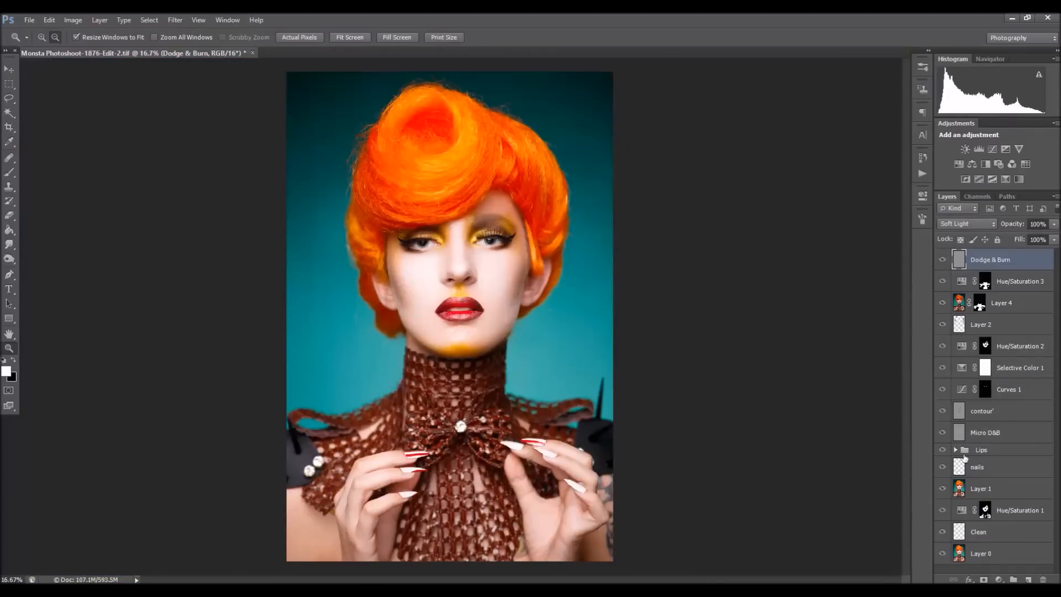
Brush over the orange hair on the top Dodge & Burn layer at 1% flow and compare the result with the original
{"action": "left_click", "coordinate": [519, 235]}
{"action": "left_click", "coordinate": [519, 235]}
{"action": "key", "text": "b"}
{"action": "key", "text": "z"}
{"action": "left_click", "coordinate": [485, 196], "text": "alt"}
{"action": "left_click", "coordinate": [484, 197], "text": "alt"}
{"action": "left_click", "coordinate": [942, 553], "text": "alt"}
{"action": "left_click", "coordinate": [943, 553], "text": "alt"}
{"action": "left_click", "coordinate": [942, 554], "text": "alt"}
{"action": "left_click", "coordinate": [943, 553], "text": "alt"}
Try a Black & White adjustment above the Dodge & Burn layer with a different blend mode and reduced opacity
{"action": "left_click", "coordinate": [985, 164]}
{"action": "left_click", "coordinate": [968, 224]}
{"action": "left_click", "coordinate": [960, 413]}
{"action": "left_click", "coordinate": [1054, 224]}
{"action": "left_click_drag", "start_coordinate": [1052, 238], "coordinate": [1007, 238]}
{"action": "mouse_move", "coordinate": [836, 264]}
{"action": "left_mouse_down"}
{"action": "mouse_move", "coordinate": [895, 264]}
{"action": "mouse_move", "coordinate": [835, 264]}
{"action": "left_mouse_up"}
{"action": "left_click", "coordinate": [891, 189]}
{"action": "key", "text": "ctrl+minus"}
Check the trial Black & White layer's effect on the portrait and fine-tune its opacity
{"action": "left_click", "coordinate": [943, 260]}
{"action": "left_click", "coordinate": [1054, 224]}
{"action": "left_click_drag", "start_coordinate": [1017, 239], "coordinate": [1015, 238]}
{"action": "scroll", "coordinate": [946, 556], "scroll_direction": "down", "scroll_amount": 2}
{"action": "scroll", "coordinate": [947, 566], "scroll_direction": "up", "scroll_amount": 2}
Try another blend mode on the Black & White layer and compare the portrait with that layer off and on
{"action": "left_click", "coordinate": [967, 224]}
{"action": "left_click", "coordinate": [960, 279]}
{"action": "left_click", "coordinate": [943, 260]}
{"action": "left_click", "coordinate": [860, 329], "text": "alt"}
{"action": "left_click", "coordinate": [943, 260]}
{"action": "left_click", "coordinate": [1054, 224]}
{"action": "key", "text": "ctrl+plus"}
{"action": "left_click", "coordinate": [943, 261]}
{"action": "left_click", "coordinate": [943, 261]}
{"action": "scroll", "coordinate": [945, 558], "scroll_direction": "down", "scroll_amount": 2}
{"action": "scroll", "coordinate": [945, 559], "scroll_direction": "up", "scroll_amount": 2}
{"action": "left_click", "coordinate": [943, 260]}
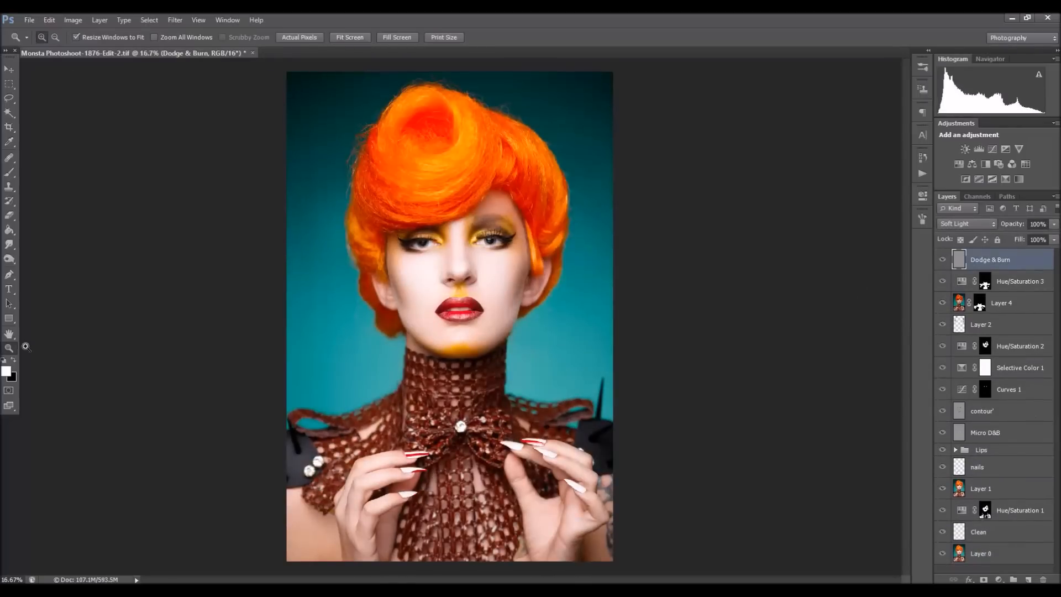